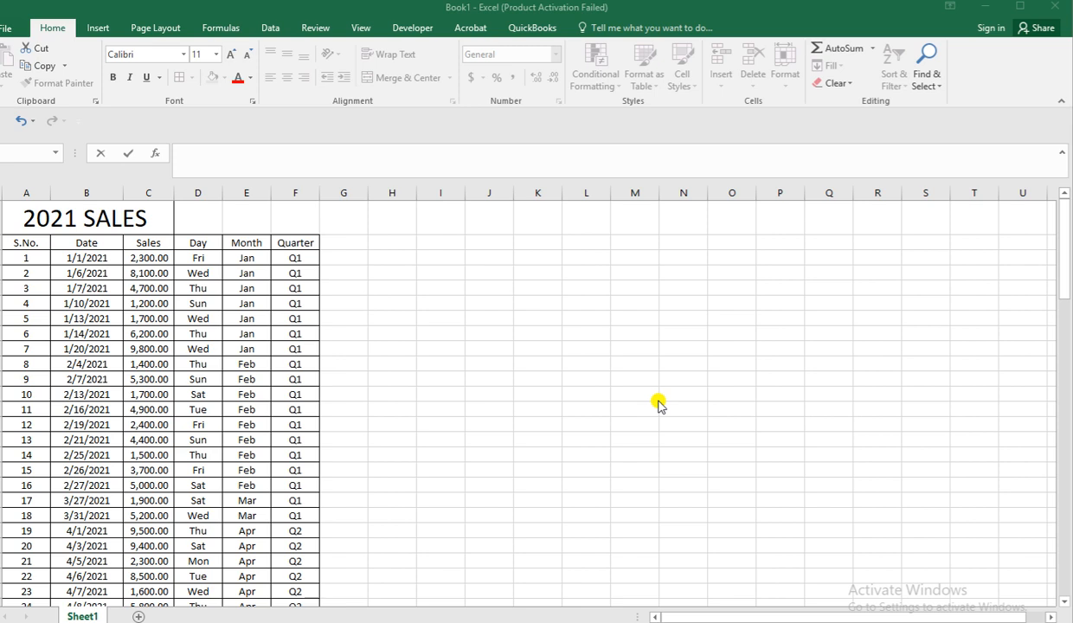
Enter the heading "DATA ALAYSIS" in cell I2, beside the sales table's header row.
{"action": "left_click", "coordinate": [420, 248]}
{"action": "left_click", "coordinate": [427, 243]}
{"action": "type", "text": "DA"}
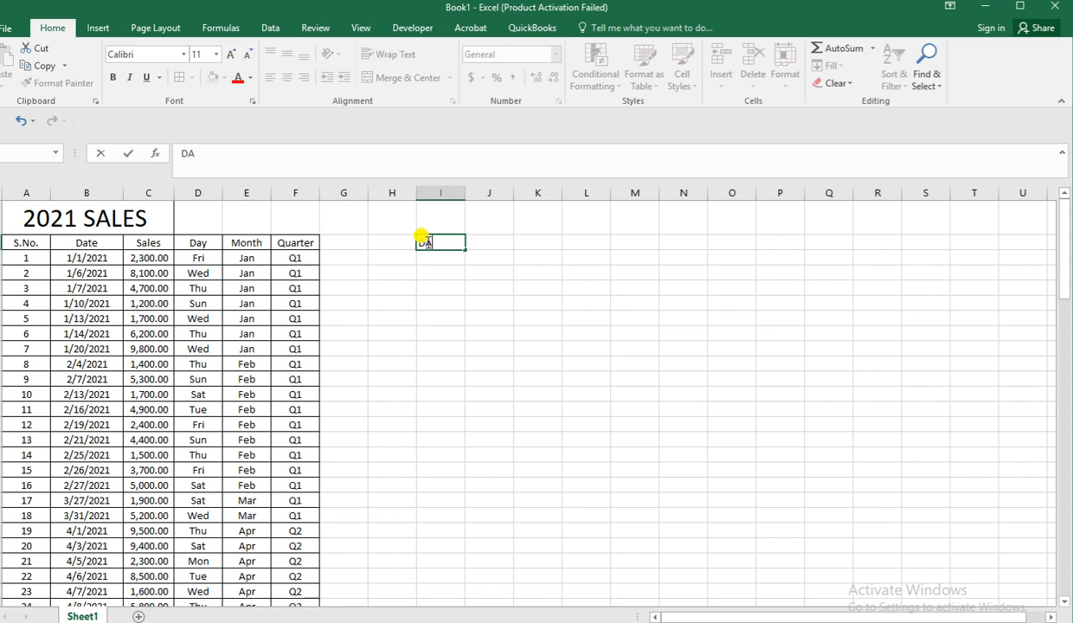
{"action": "type", "text": "TA ALAYSIS"}
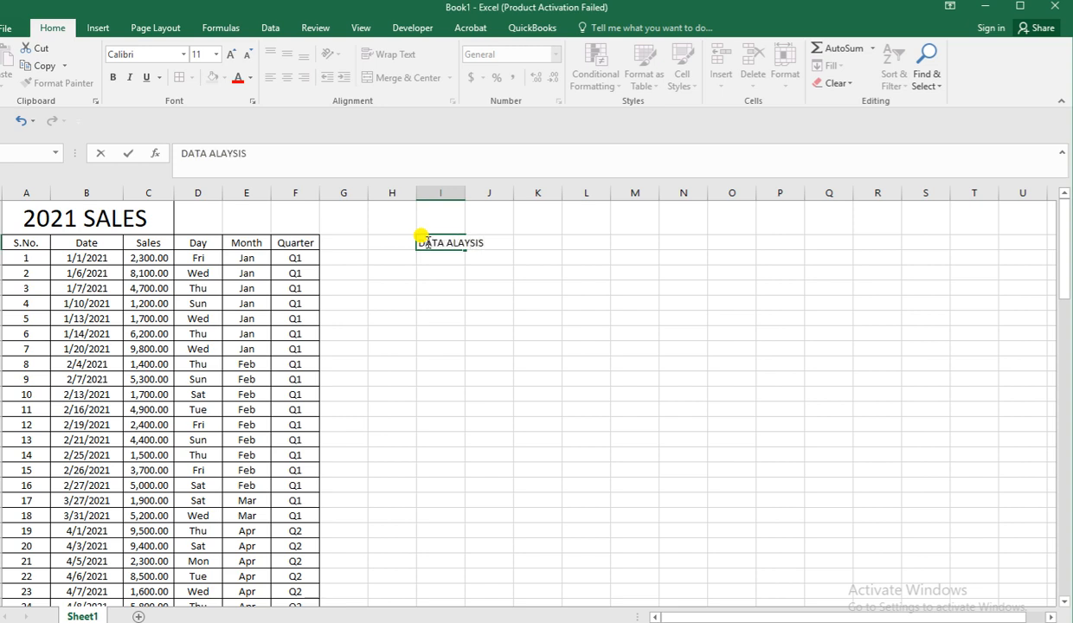
{"action": "left_click", "coordinate": [455, 287]}
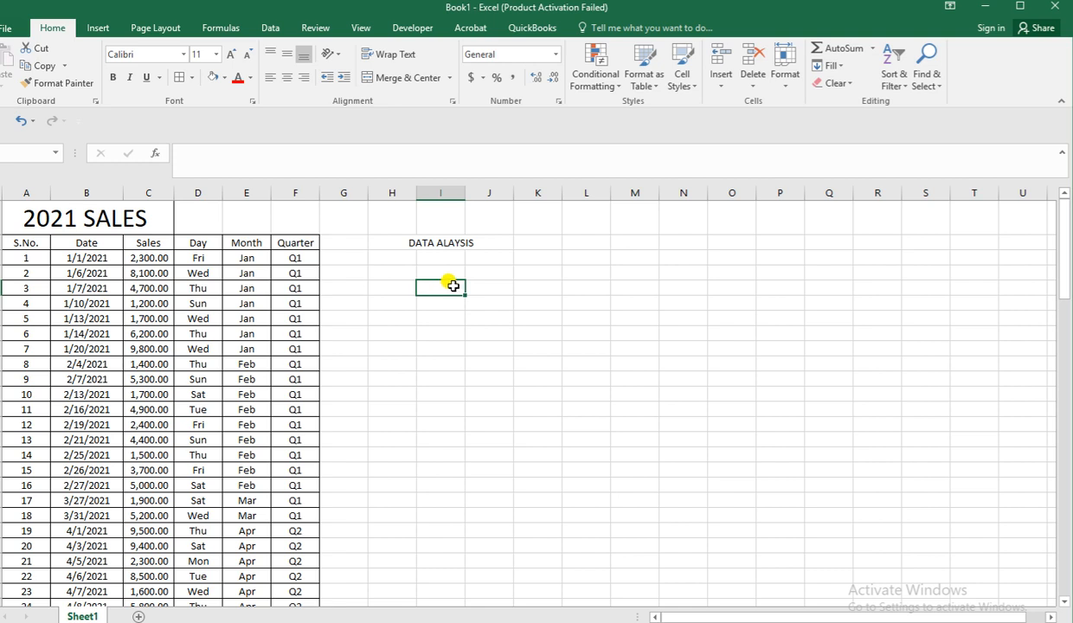
List Python, R and SQL in cells I4 to I6 under the analysis heading.
{"action": "left_click", "coordinate": [435, 274]}
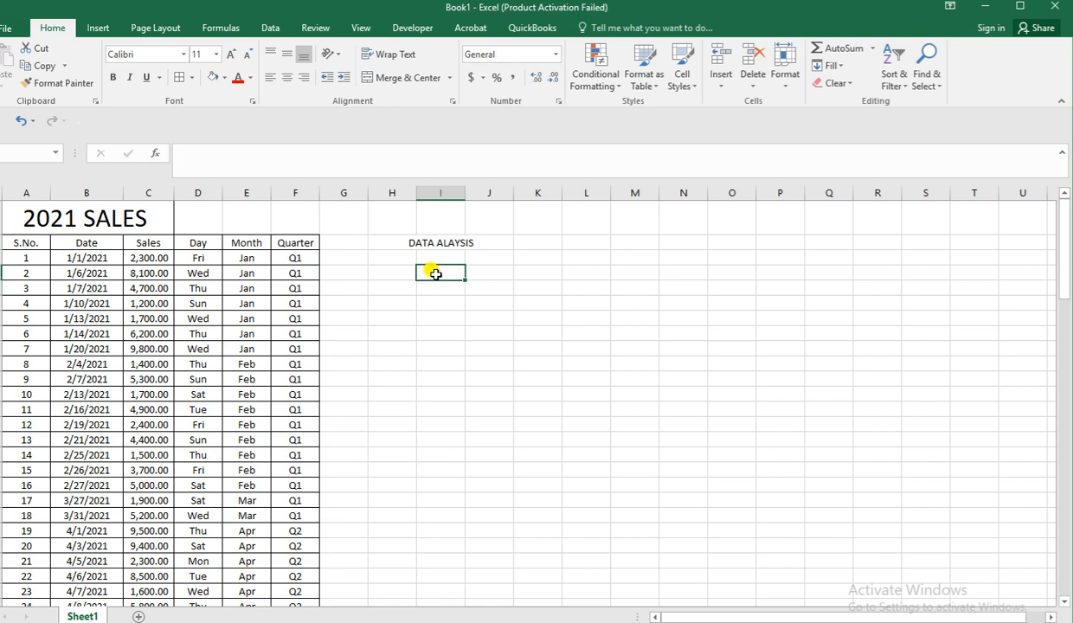
{"action": "type", "text": "Python"}
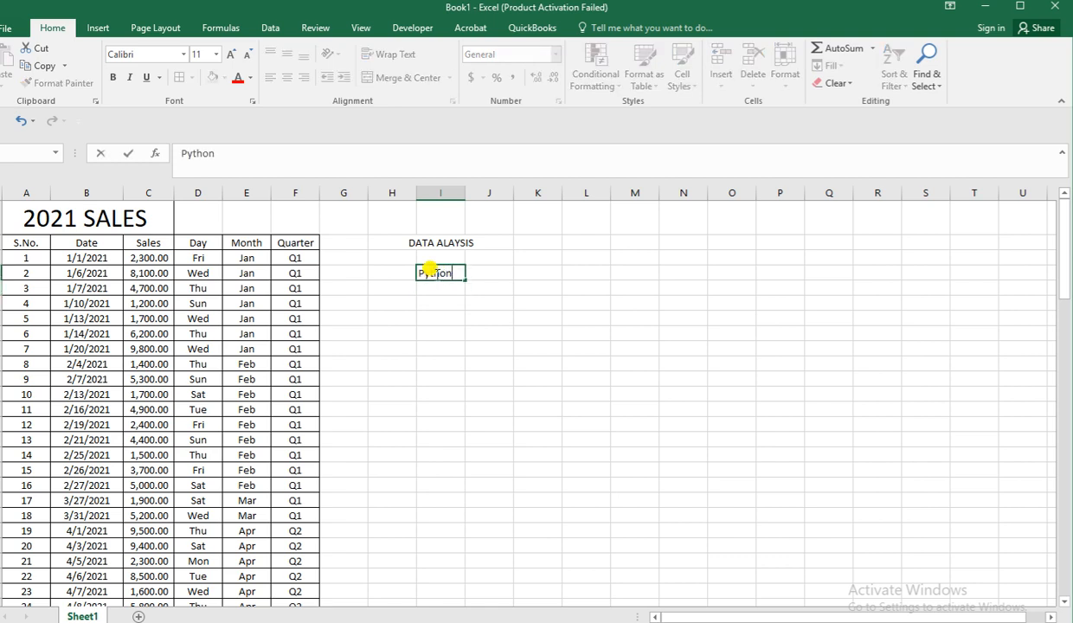
{"action": "key", "text": "Return"}
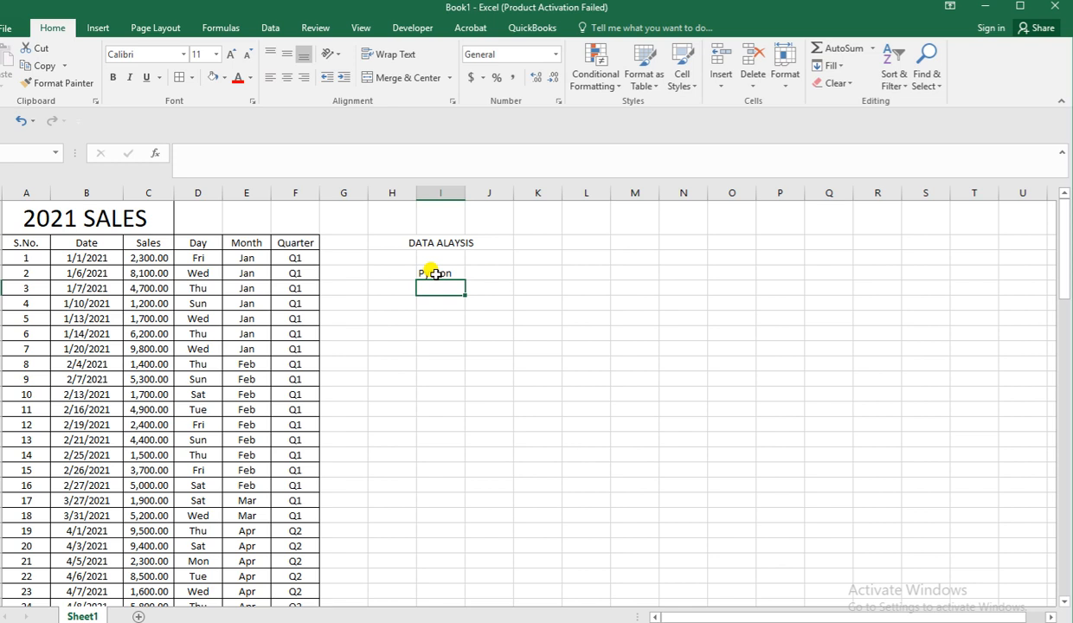
{"action": "type", "text": "R"}
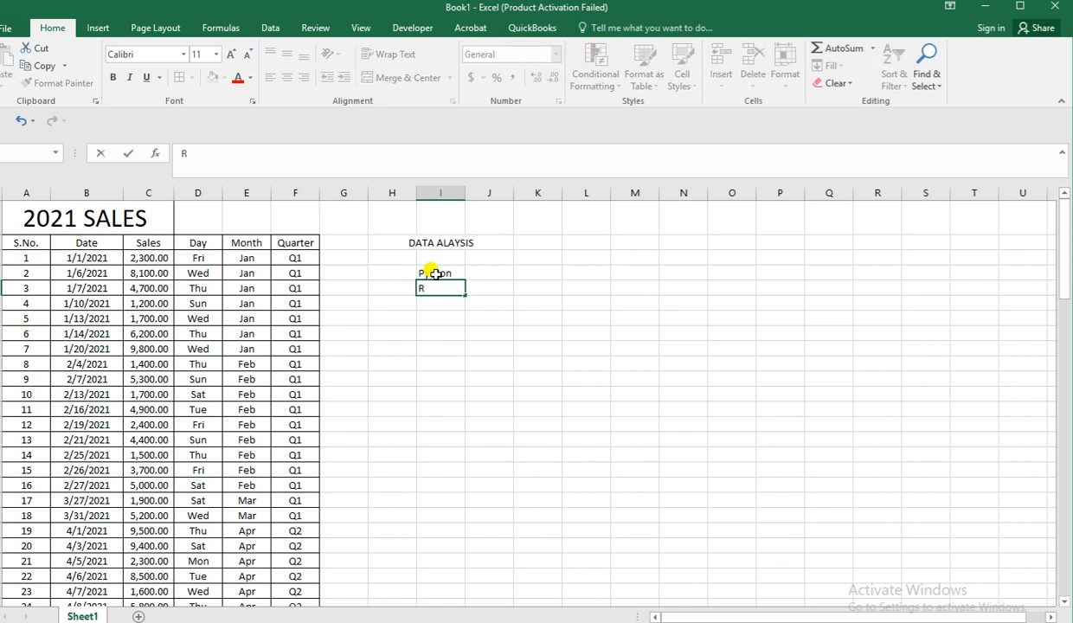
{"action": "key", "text": "Return"}
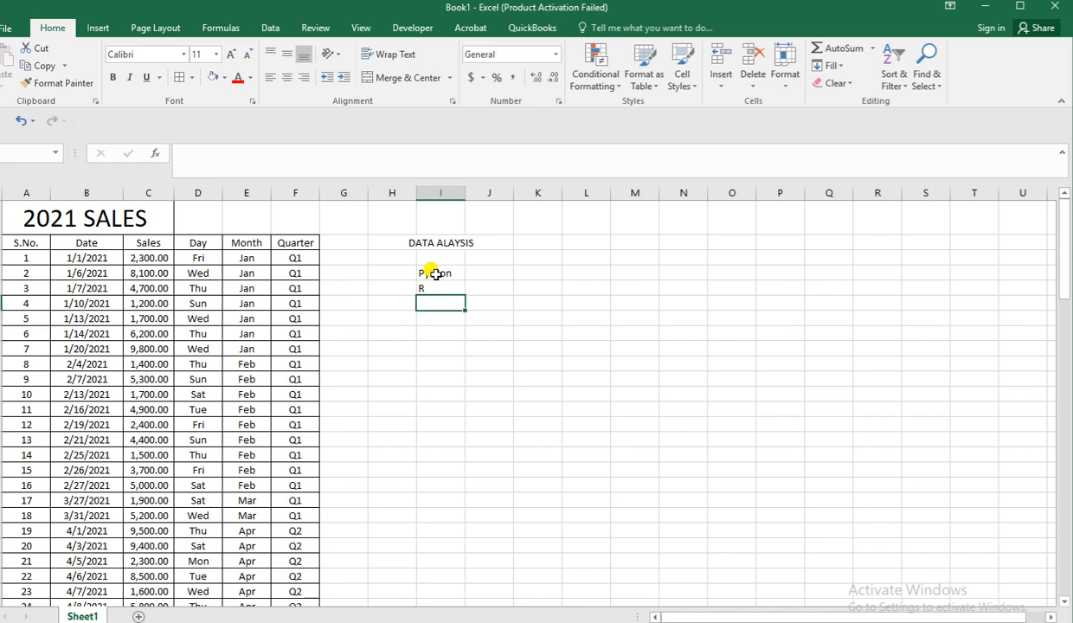
{"action": "type", "text": "SQL"}
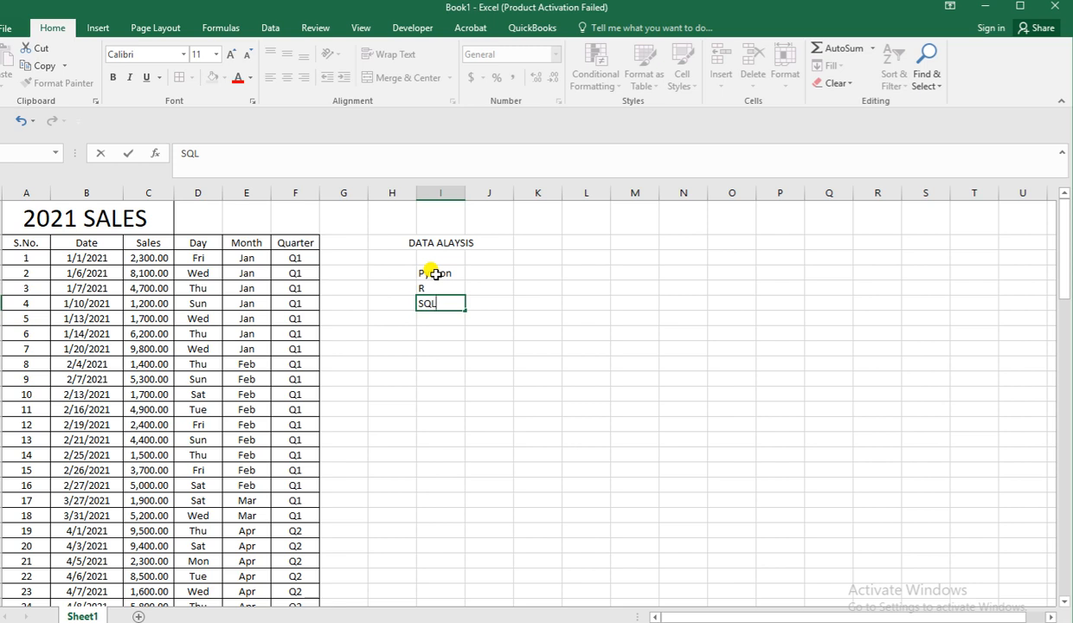
Enter "Data Visulization" in cell I8, one row below the list of languages.
{"action": "left_click", "coordinate": [441, 330]}
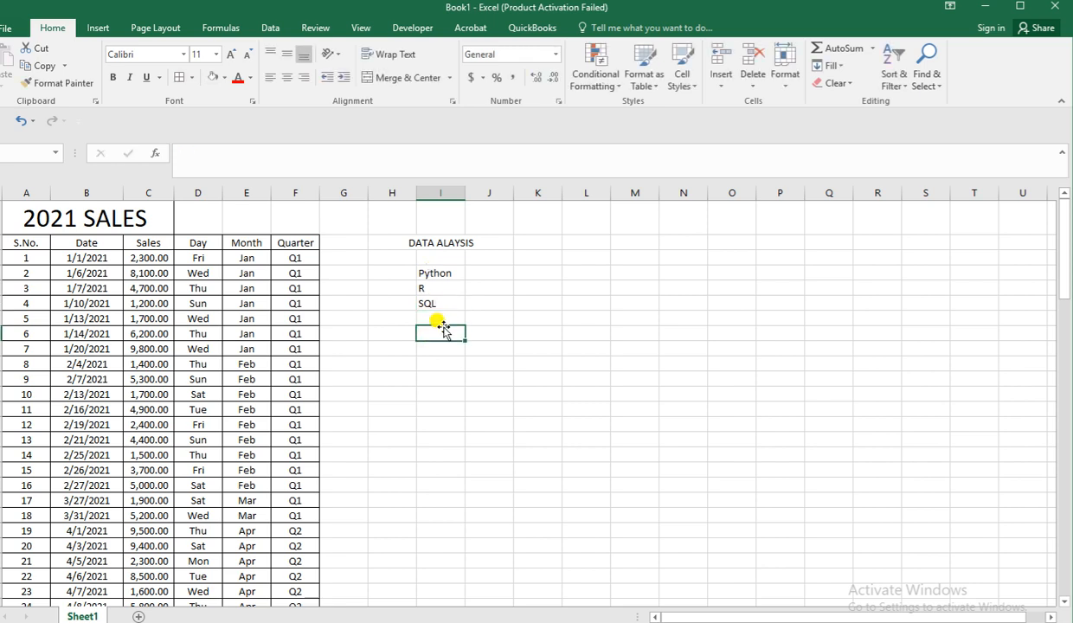
{"action": "type", "text": "Data"}
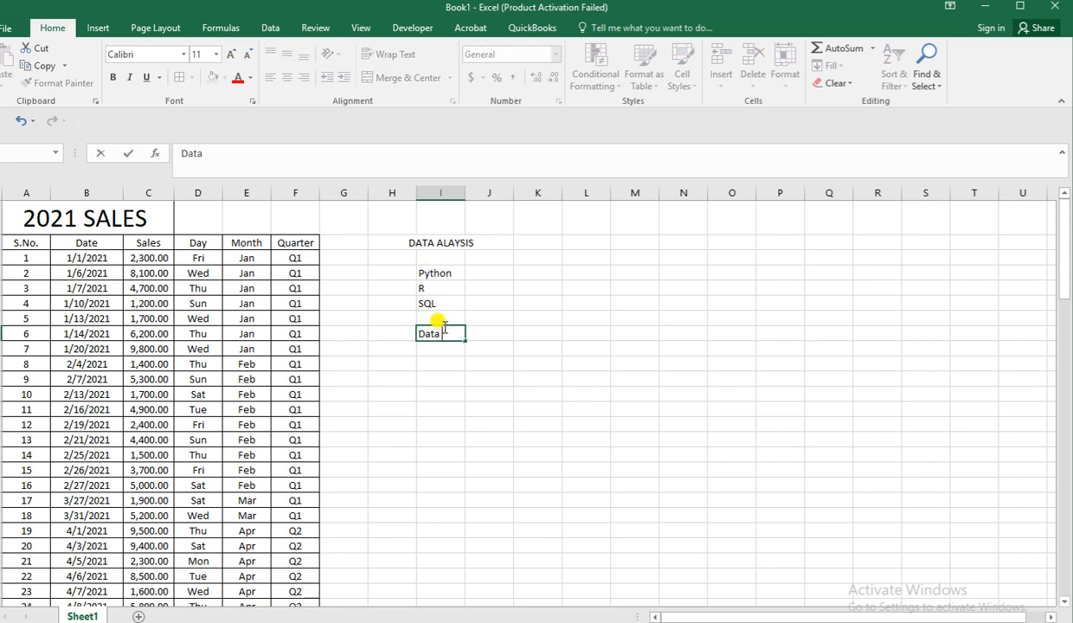
{"action": "type", "text": " Visulization"}
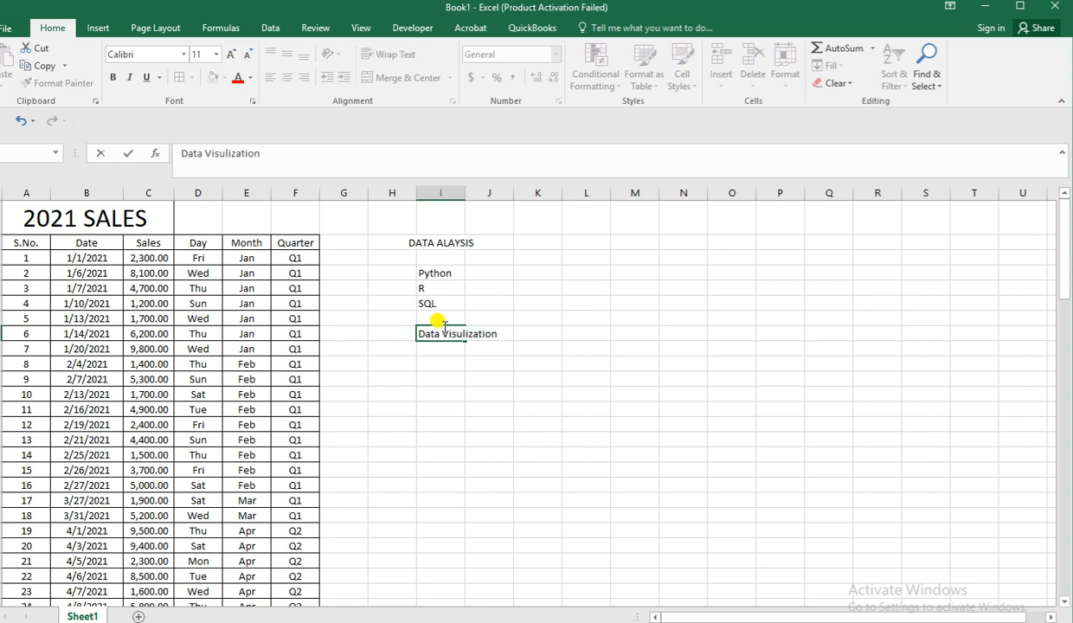
{"action": "left_click", "coordinate": [508, 414]}
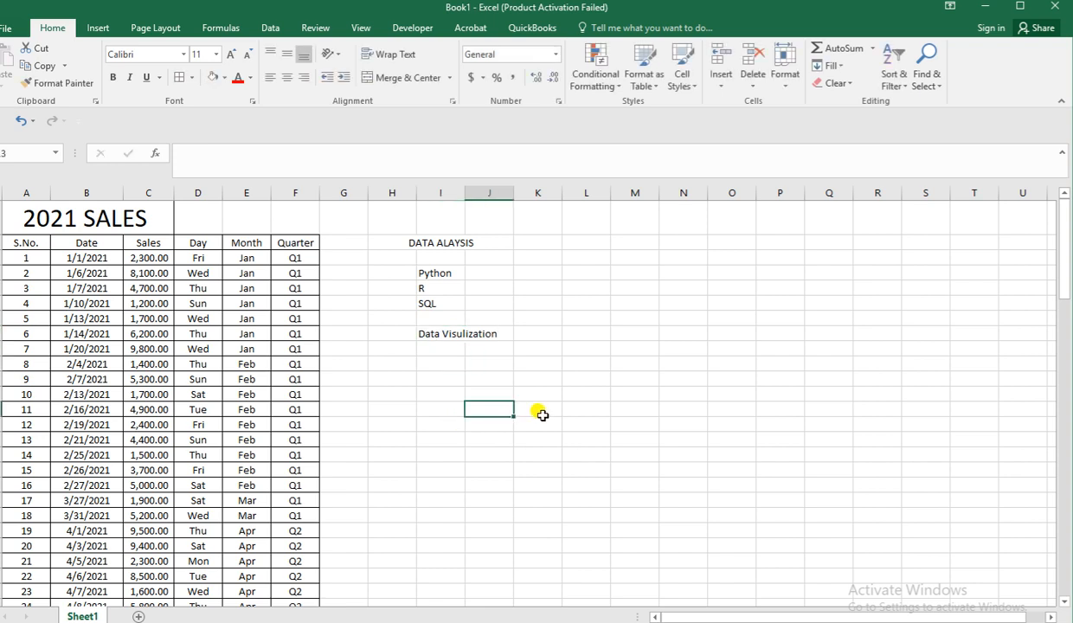
Widen the Sales column C until its amounts fit in the cells.
{"action": "scroll", "coordinate": [542, 415], "scroll_direction": "down", "scroll_amount": 2}
{"action": "scroll", "coordinate": [542, 415], "scroll_direction": "down", "scroll_amount": 3}
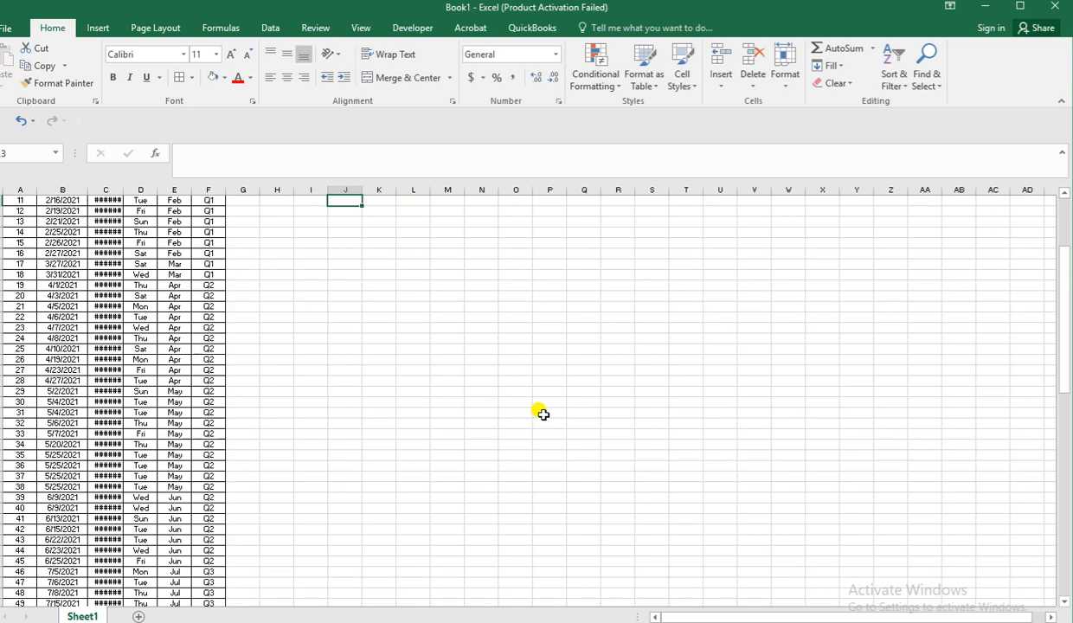
{"action": "scroll", "coordinate": [542, 414], "scroll_direction": "up", "scroll_amount": 4}
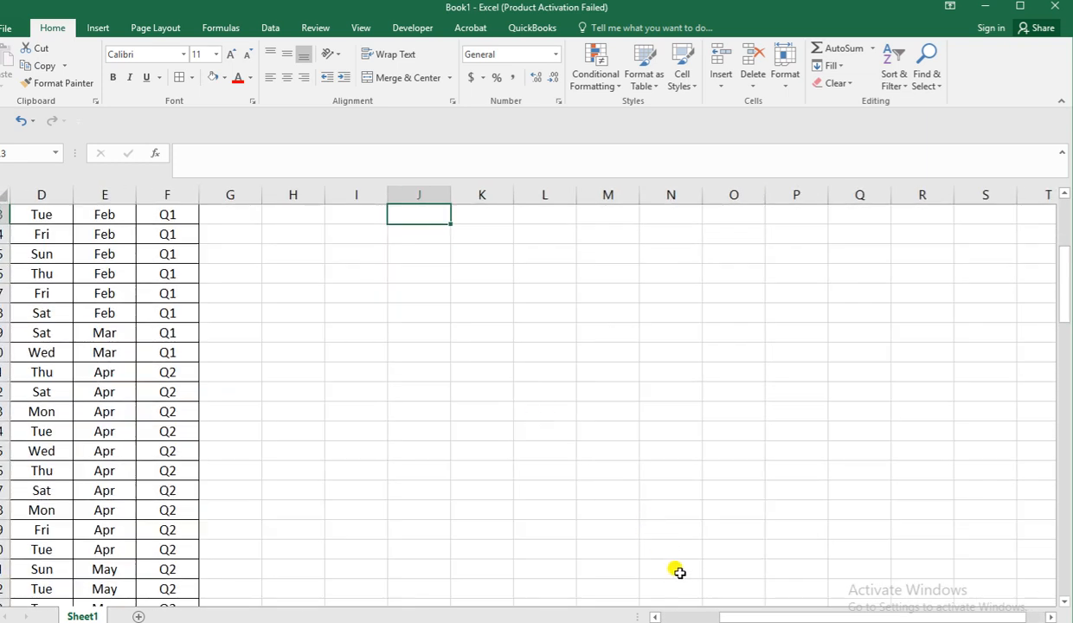
{"action": "left_click", "coordinate": [655, 617]}
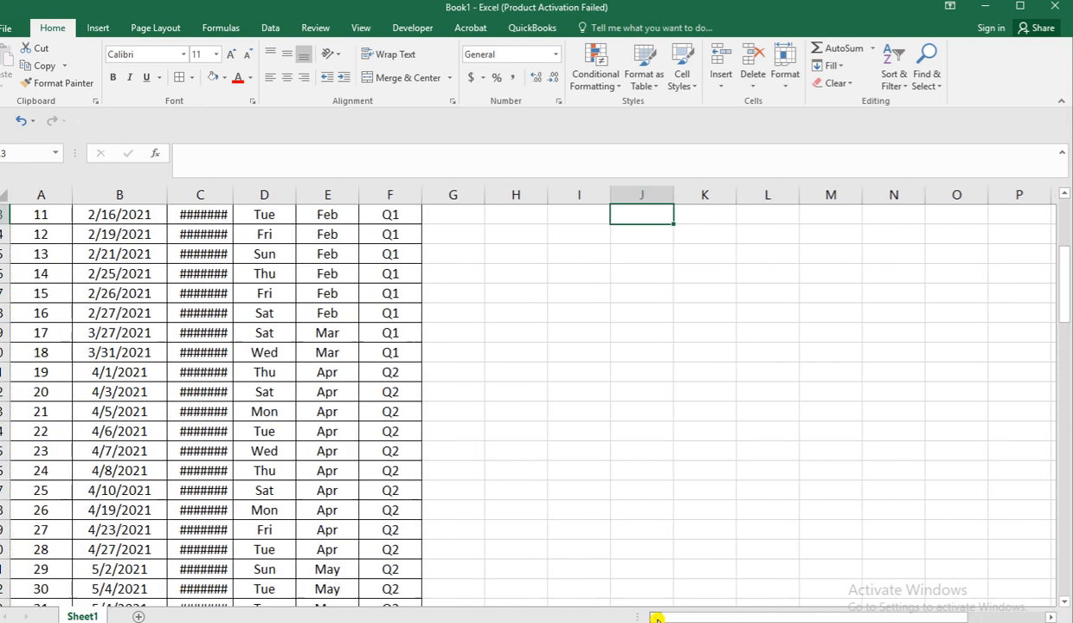
{"action": "scroll", "coordinate": [542, 407], "scroll_direction": "up", "scroll_amount": 4}
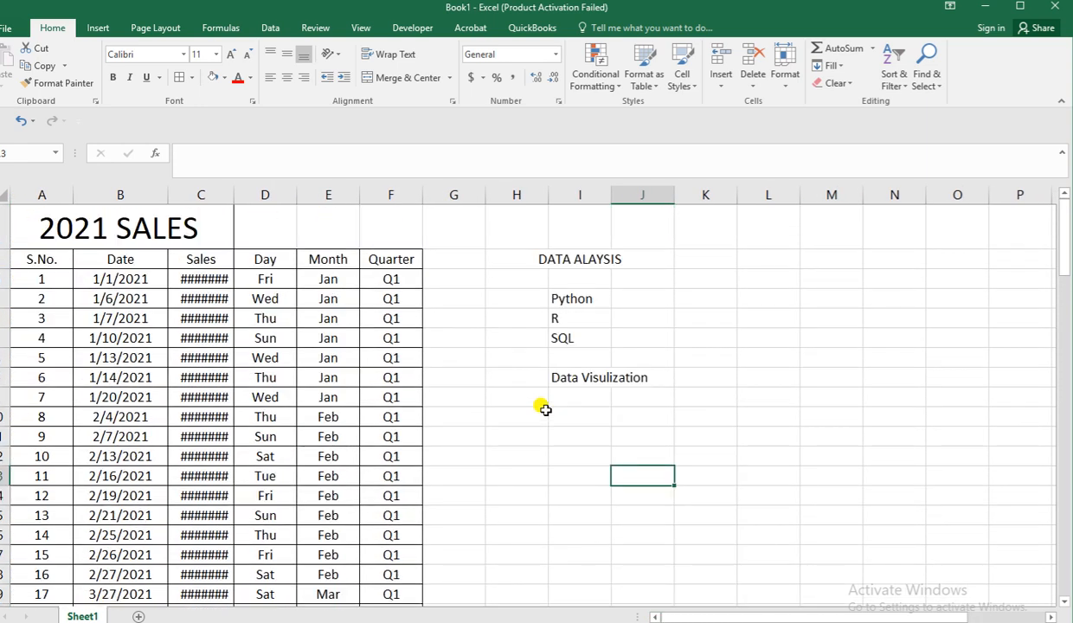
{"action": "left_click_drag", "start_coordinate": [234, 194], "coordinate": [248, 193]}
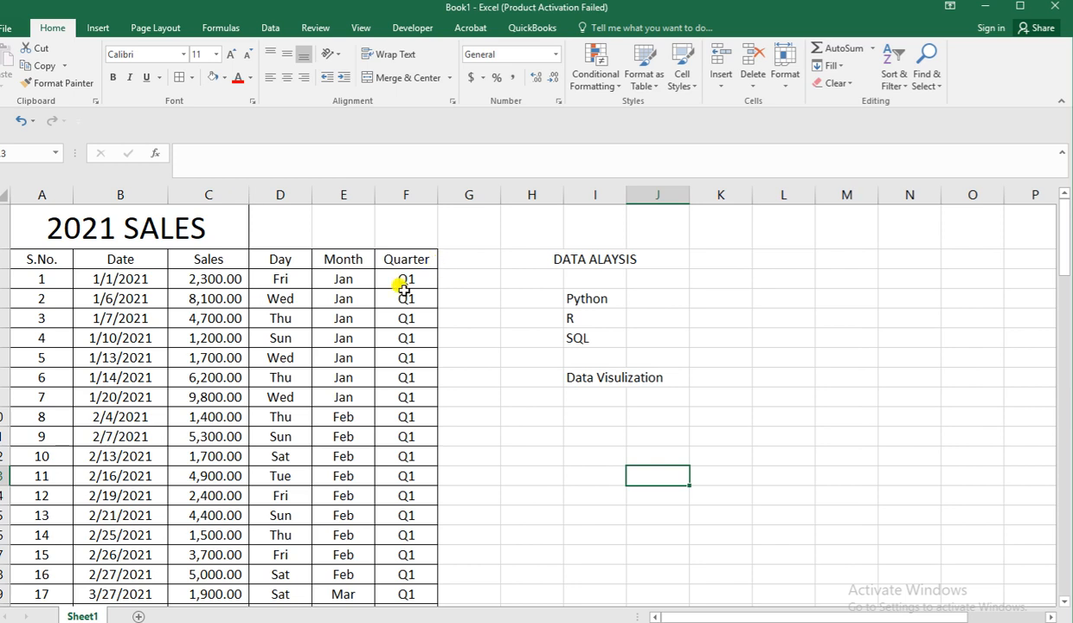
{"action": "left_click", "coordinate": [335, 311]}
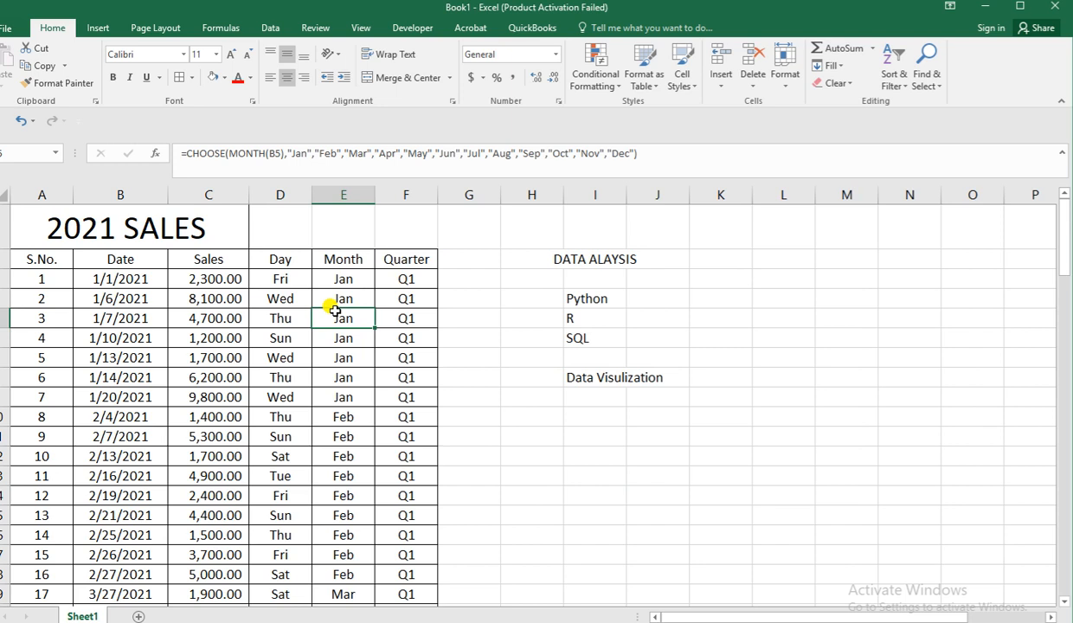
{"action": "left_click", "coordinate": [210, 301]}
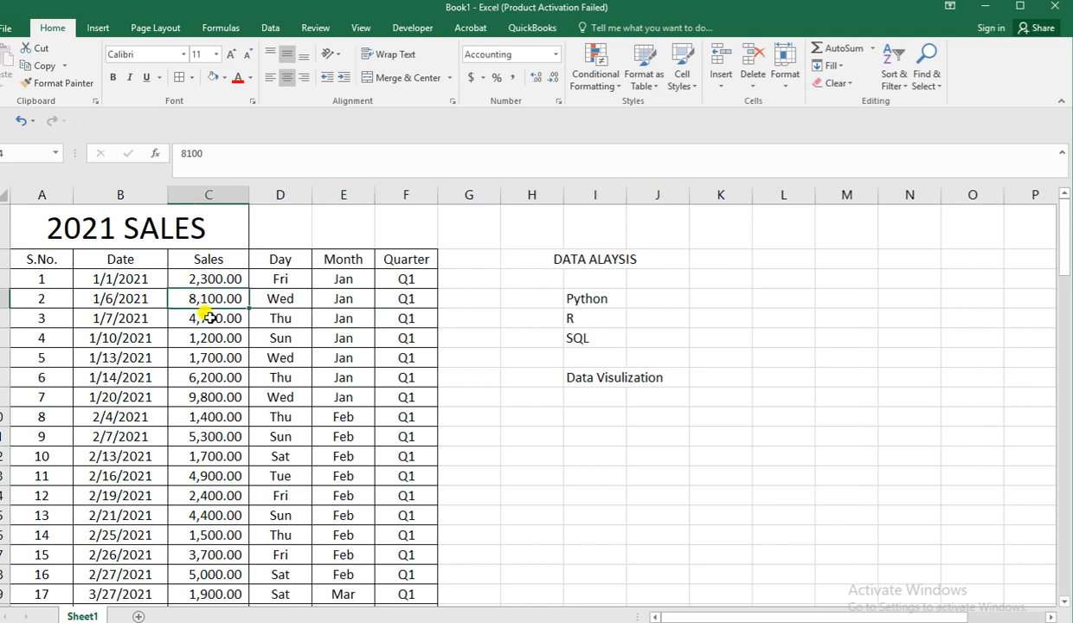
{"action": "scroll", "coordinate": [208, 317], "scroll_direction": "down", "scroll_amount": 4}
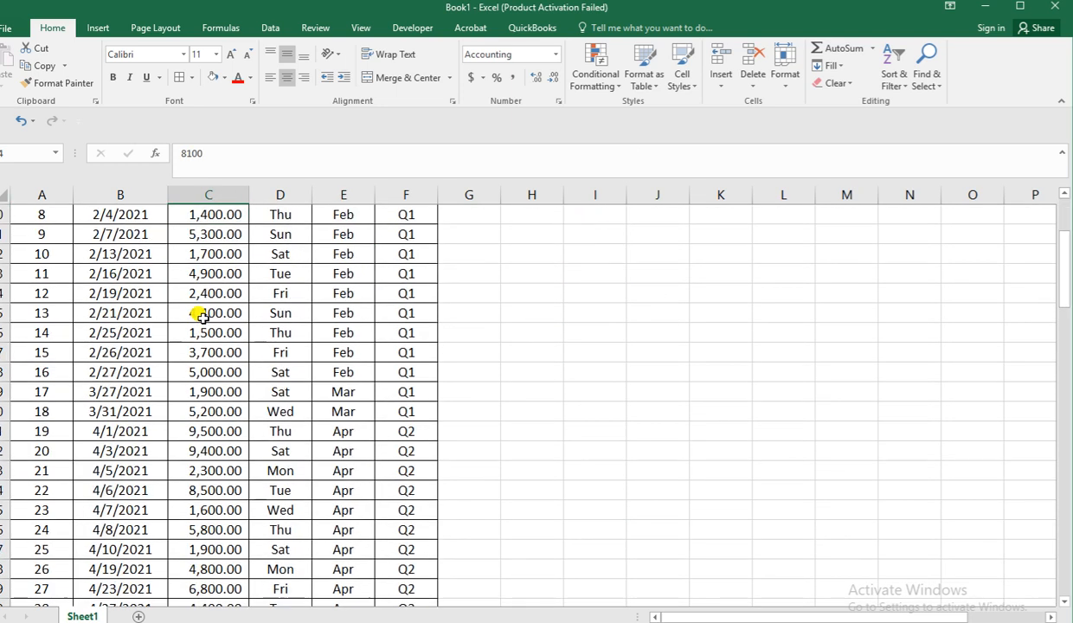
{"action": "scroll", "coordinate": [199, 317], "scroll_direction": "up", "scroll_amount": 4}
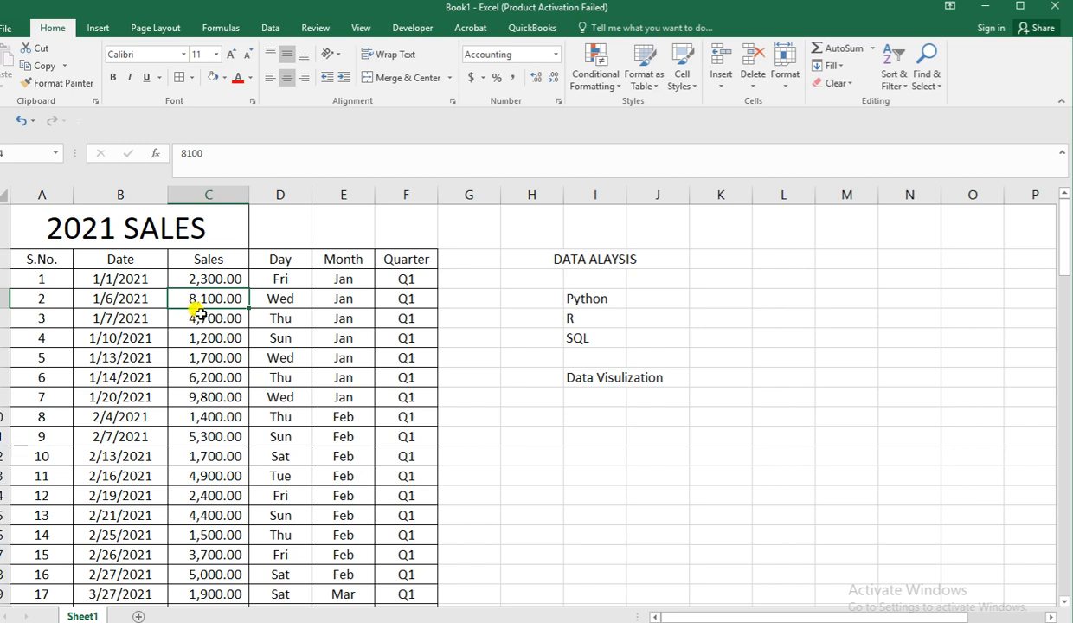
Clear the topic notes under the analysis heading in cells H4 to I10.
{"action": "left_click", "coordinate": [586, 305]}
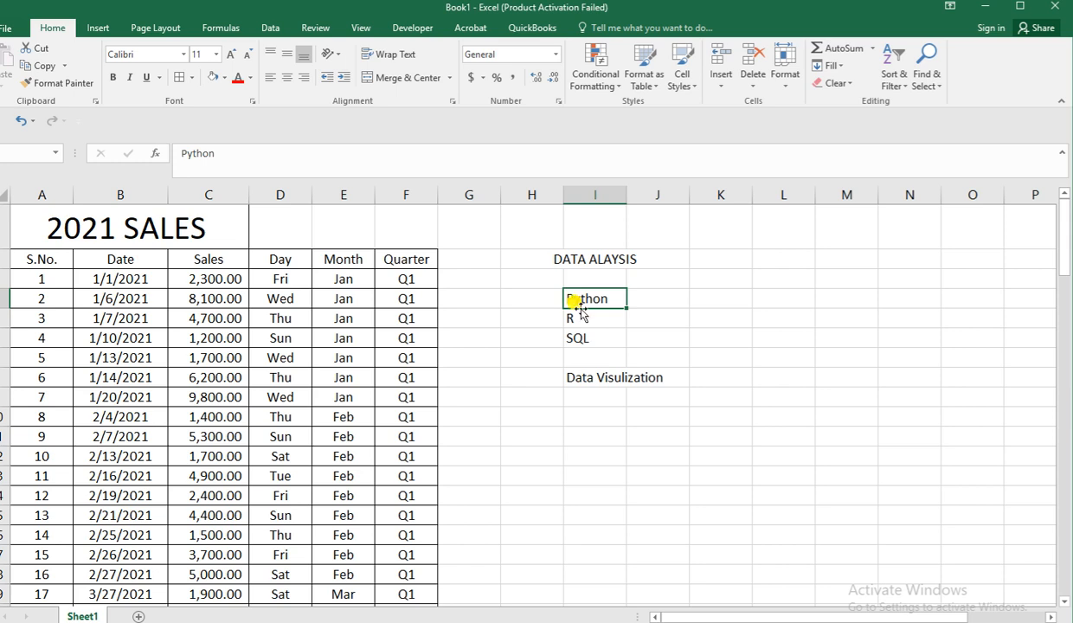
{"action": "left_click_drag", "start_coordinate": [559, 293], "coordinate": [610, 411]}
{"action": "key", "text": "Delete"}
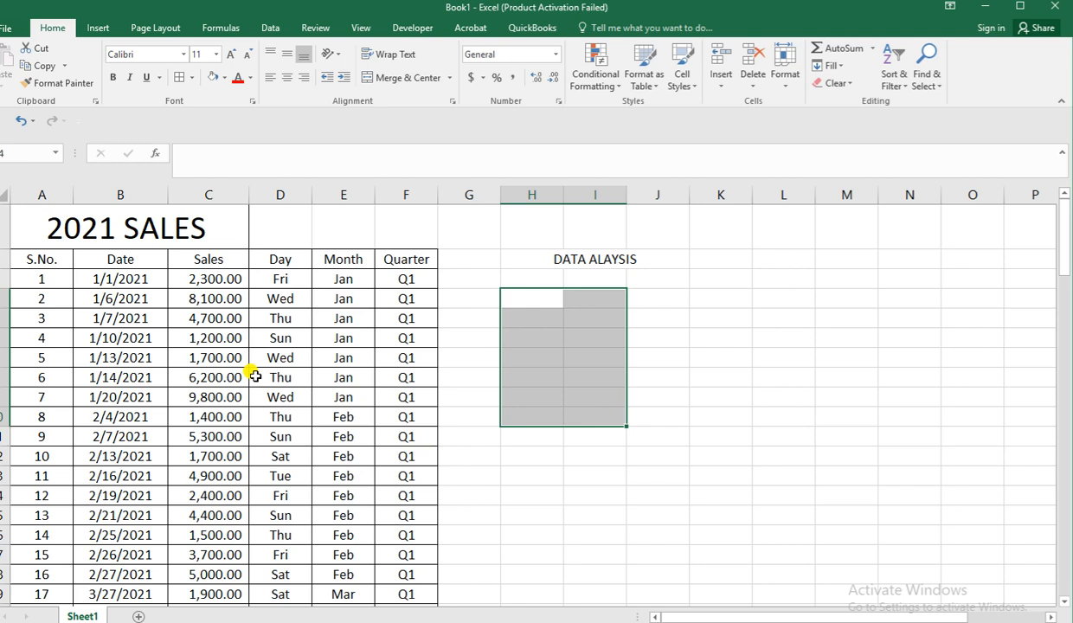
{"action": "left_click", "coordinate": [513, 344]}
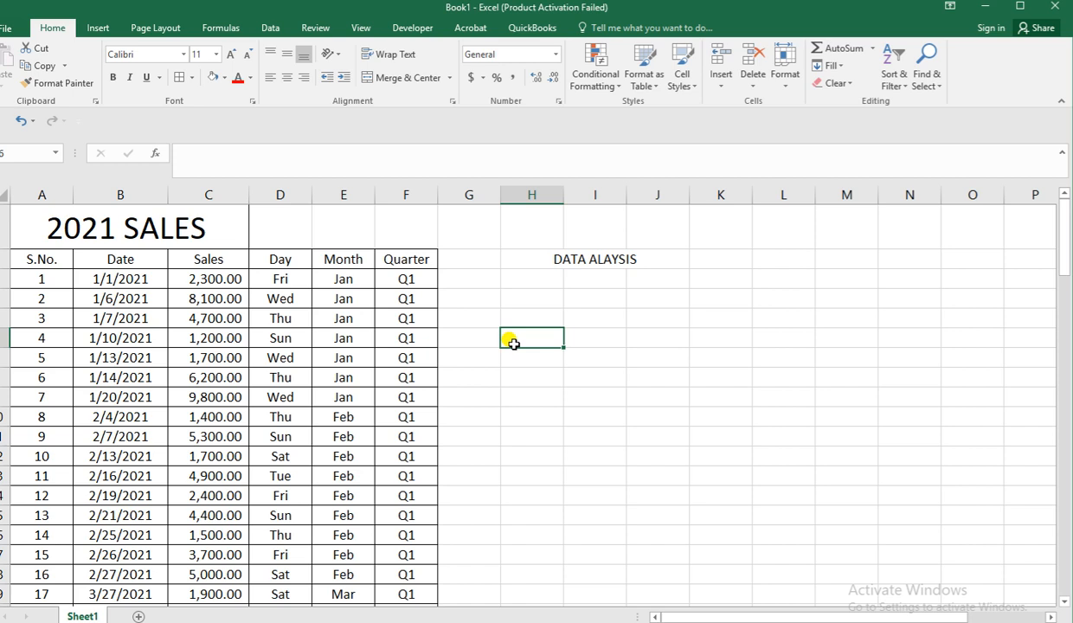
{"action": "left_click", "coordinate": [519, 299]}
{"action": "key", "text": "Up"}
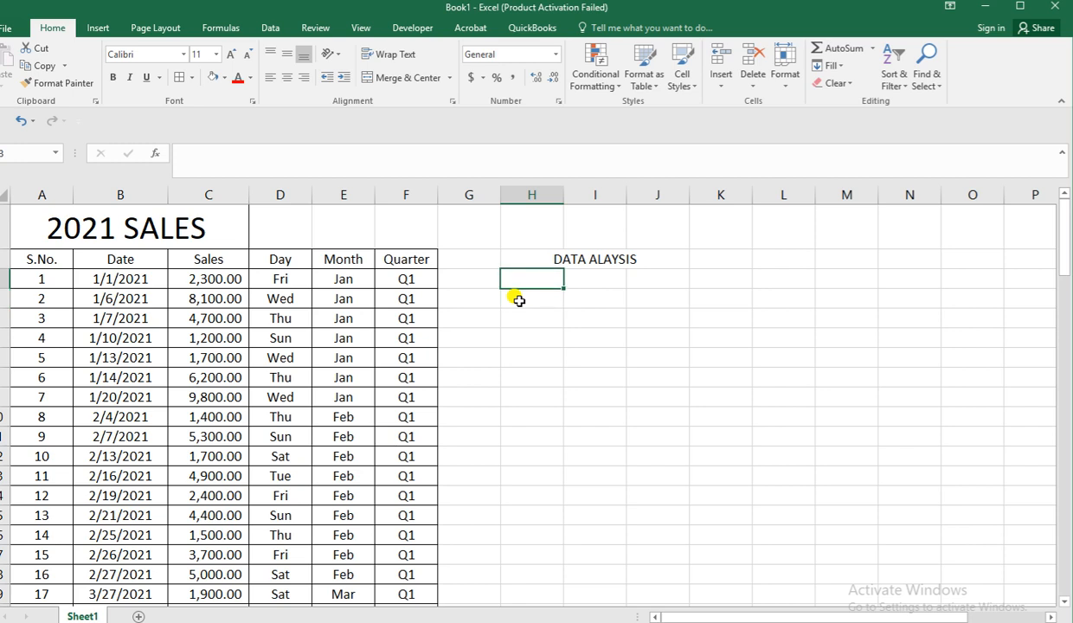
{"action": "type", "text": "SUMIF"}
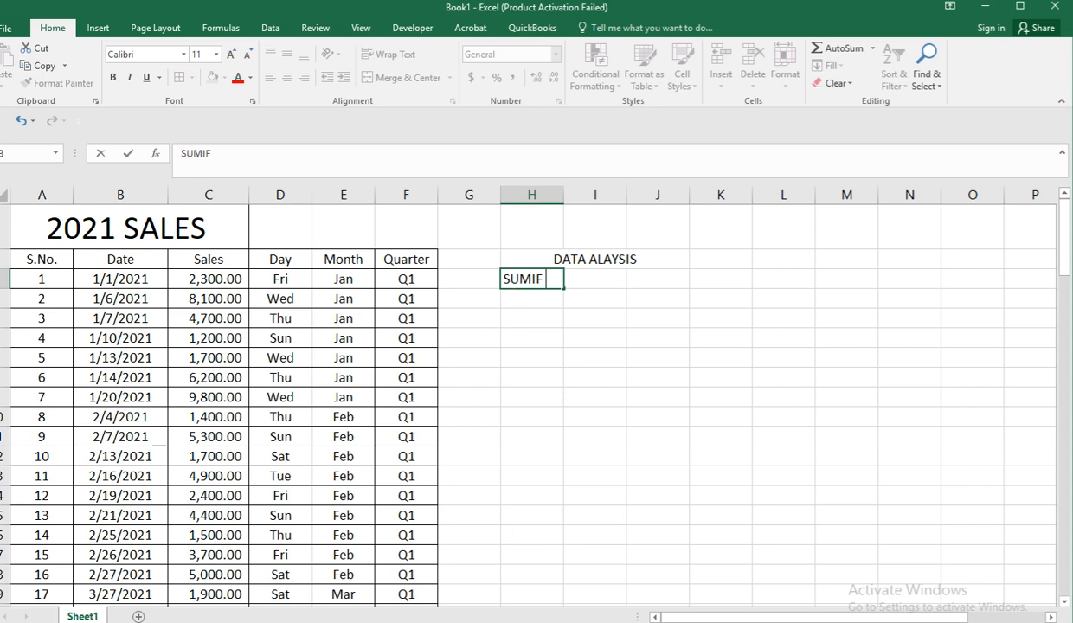
{"action": "left_click", "coordinate": [435, 620]}
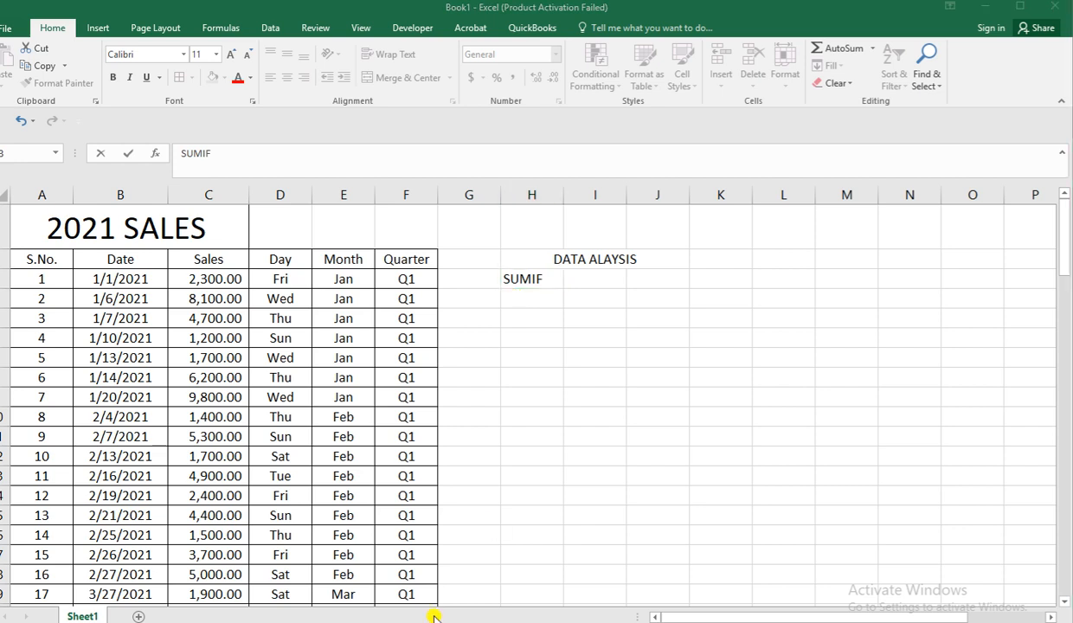
{"action": "left_click", "coordinate": [505, 473]}
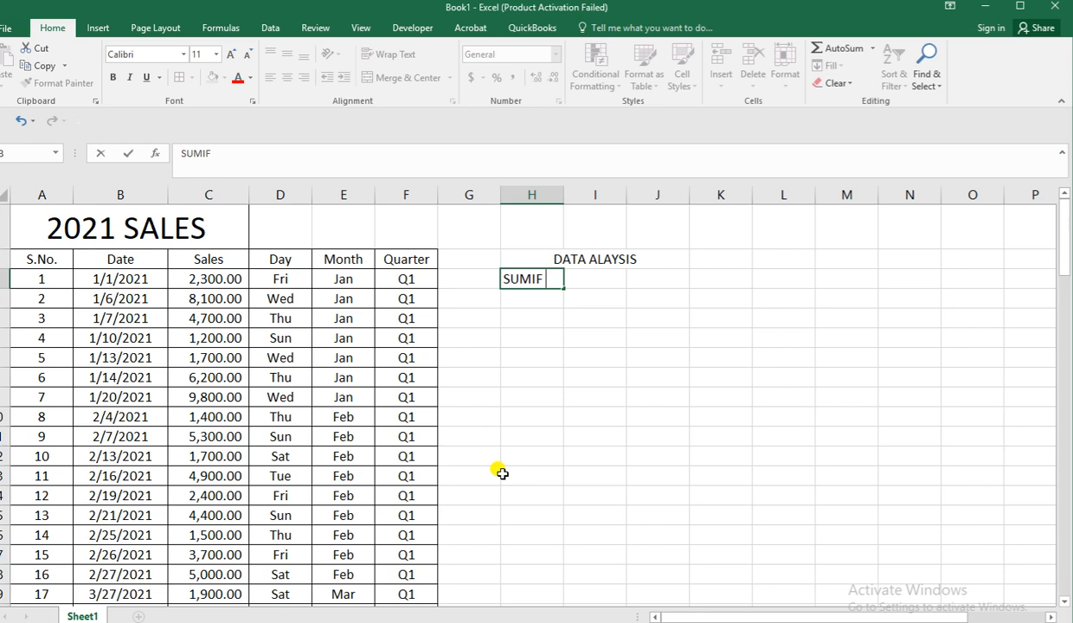
{"action": "key", "text": "Escape"}
{"action": "left_click", "coordinate": [525, 369]}
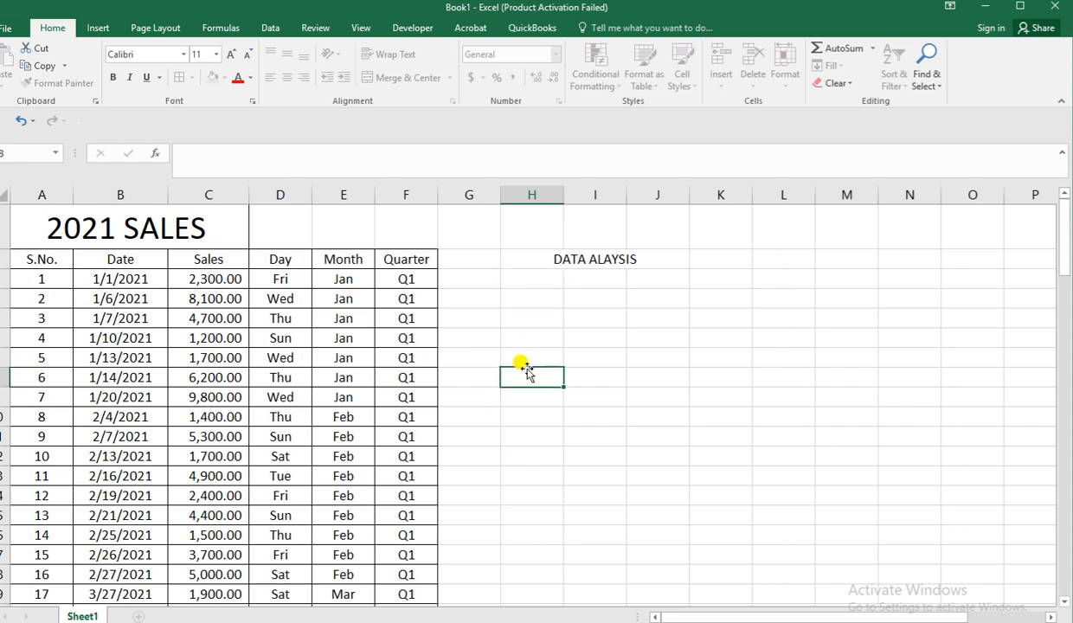
Enter the label "Total sales" in cell H3 and widen column H to fit it.
{"action": "left_click", "coordinate": [522, 278]}
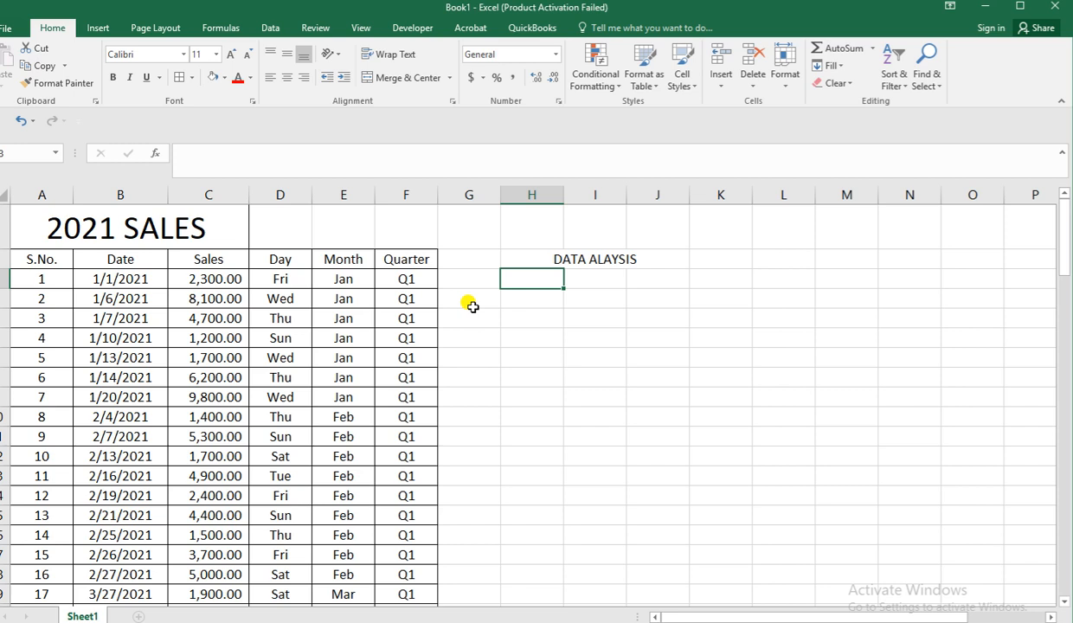
{"action": "type", "text": "Total"}
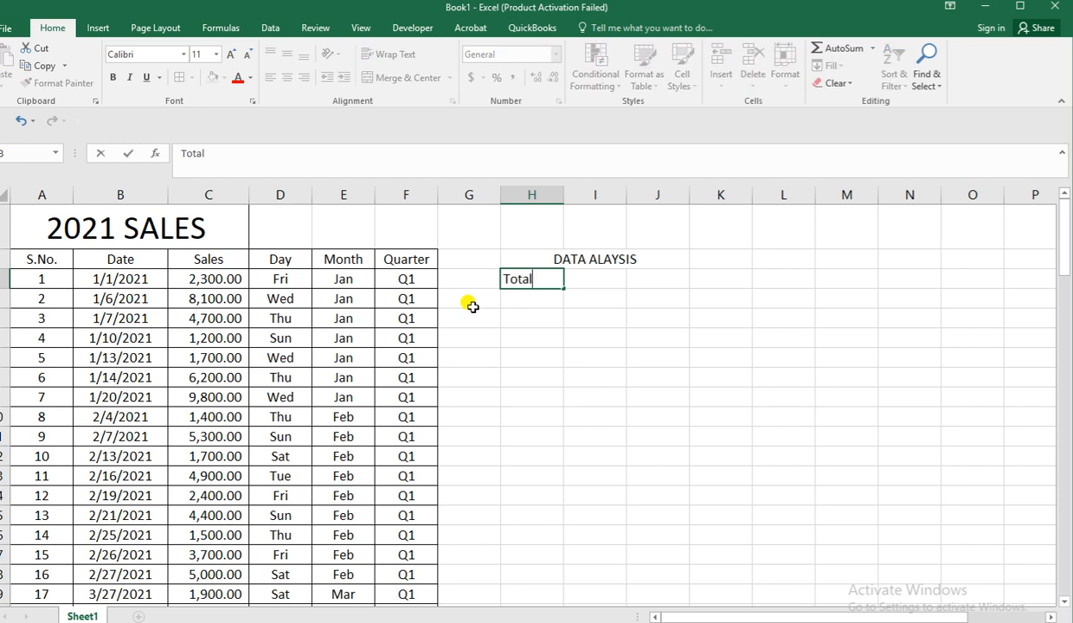
{"action": "type", "text": " sales"}
{"action": "key", "text": "Return"}
{"action": "left_click", "coordinate": [658, 378]}
{"action": "left_click_drag", "start_coordinate": [564, 192], "coordinate": [578, 192]}
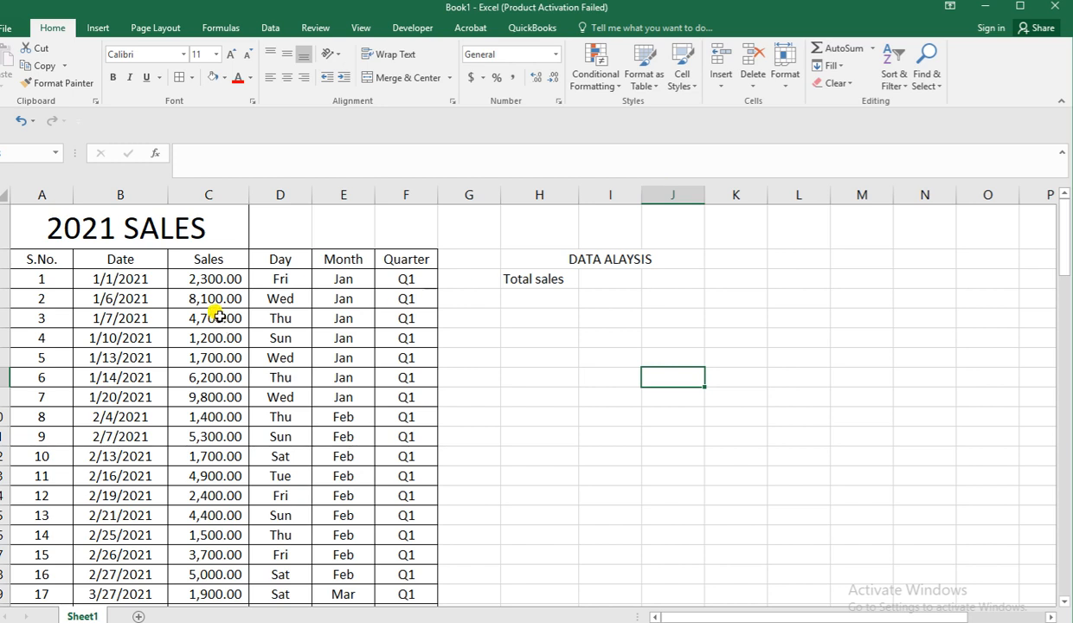
Total the Sales column in cell I3 with =SUM(C3:C102) and widen column I slightly.
{"action": "left_click", "coordinate": [609, 281]}
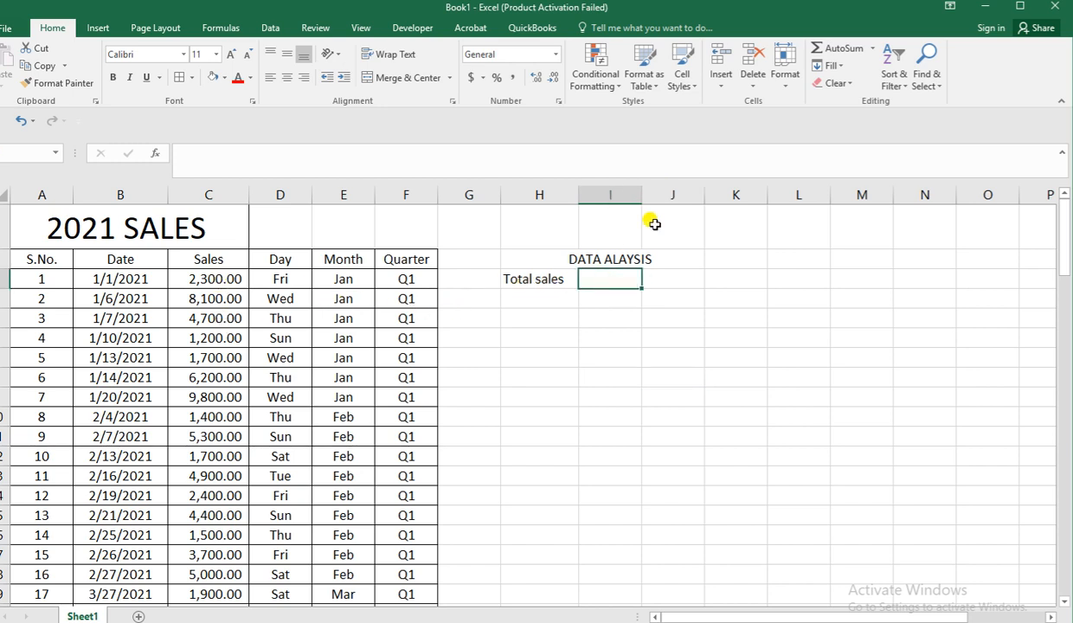
{"action": "left_click", "coordinate": [823, 48]}
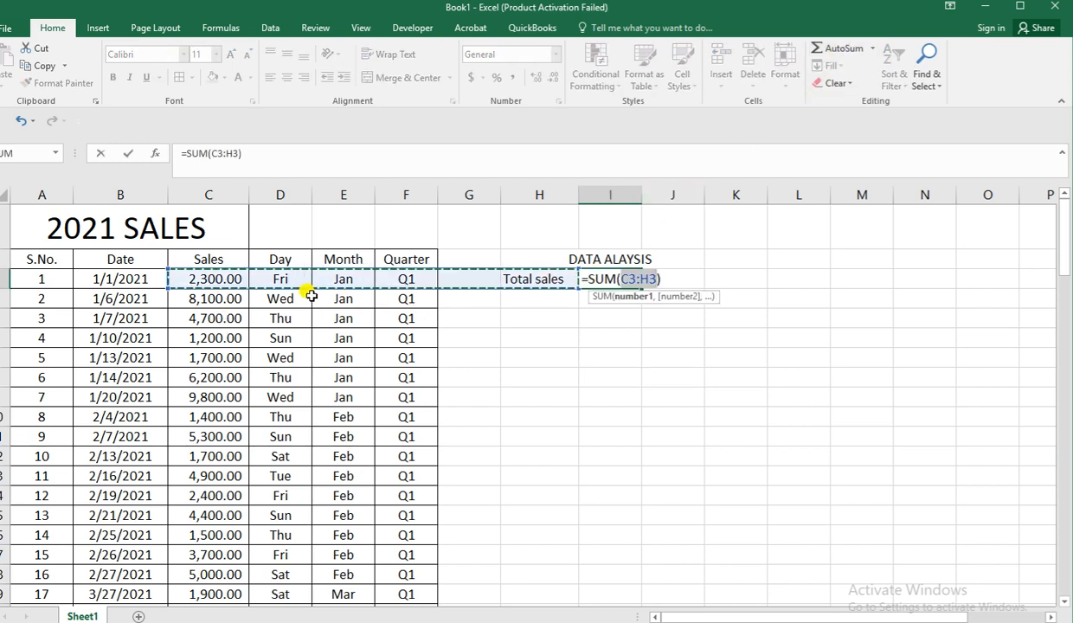
{"action": "left_click", "coordinate": [232, 279]}
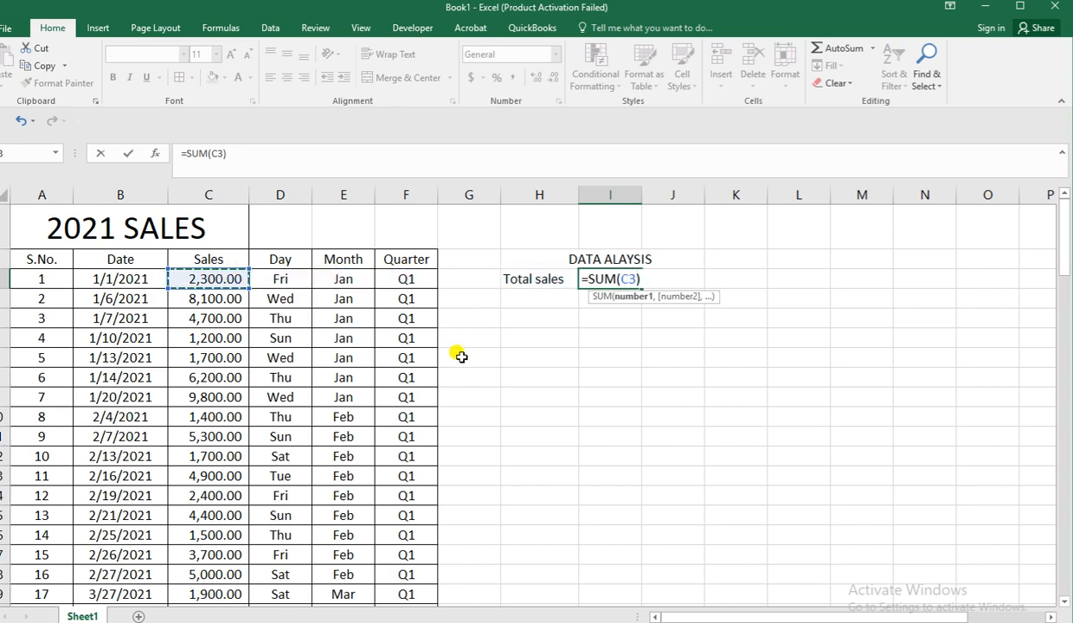
{"action": "scroll", "coordinate": [459, 356], "scroll_direction": "down", "scroll_amount": 7}
{"action": "scroll", "coordinate": [458, 357], "scroll_direction": "down", "scroll_amount": 20}
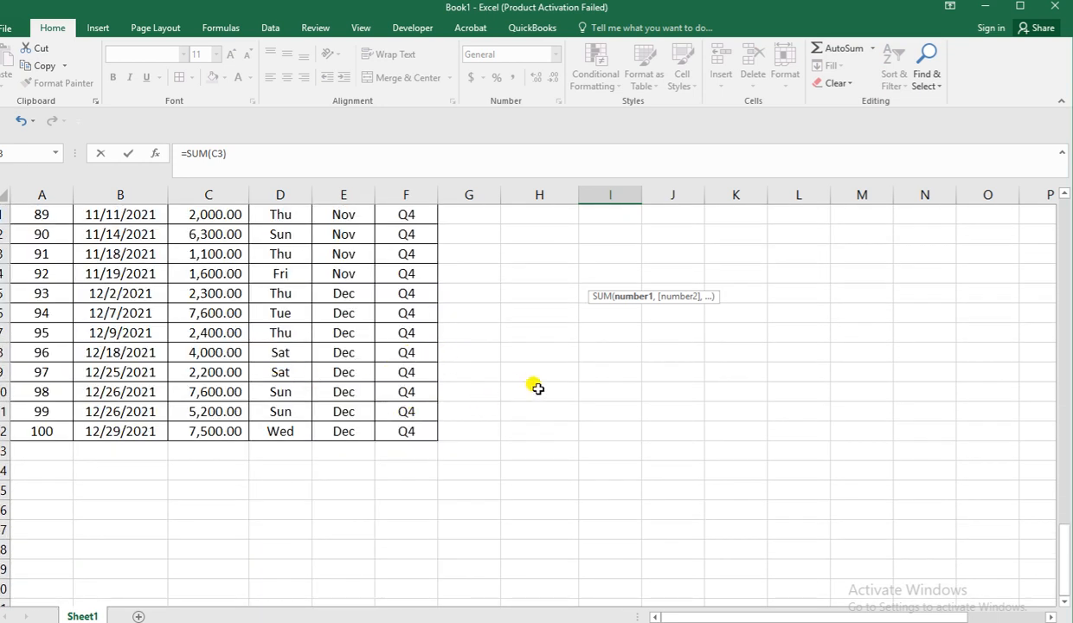
{"action": "scroll", "coordinate": [583, 365], "scroll_direction": "up", "scroll_amount": 20}
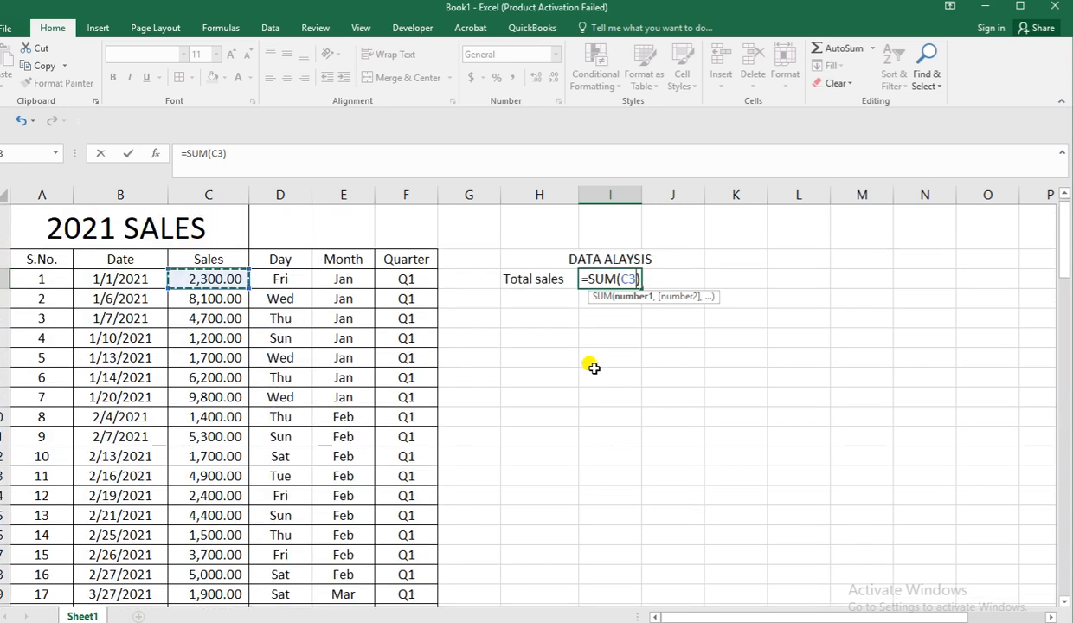
{"action": "left_click", "coordinate": [224, 153]}
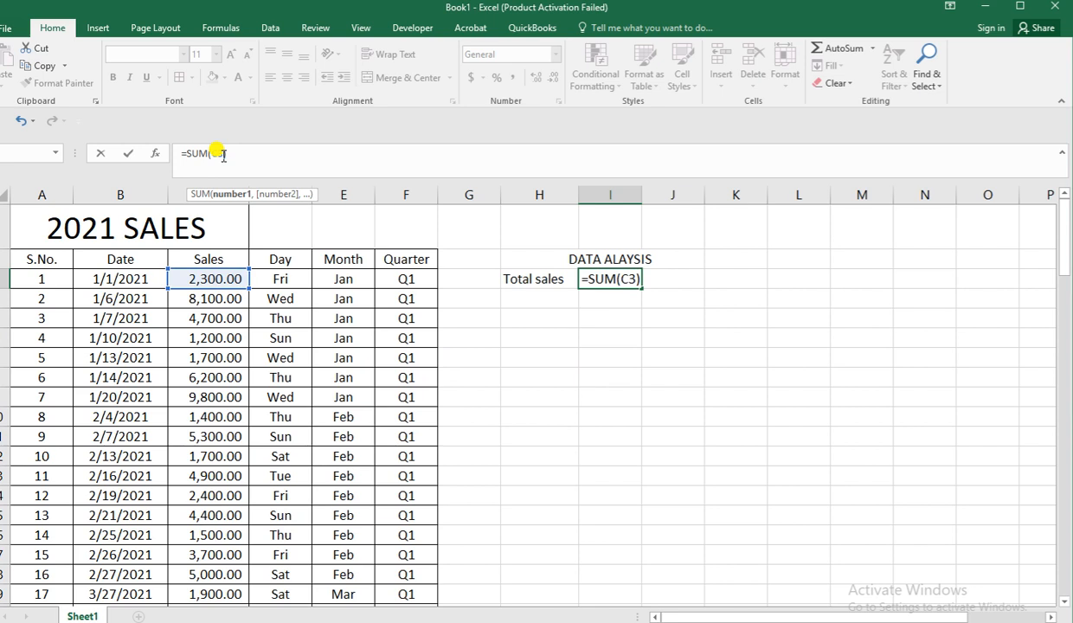
{"action": "type", "text": ":"}
{"action": "type", "text": "c"}
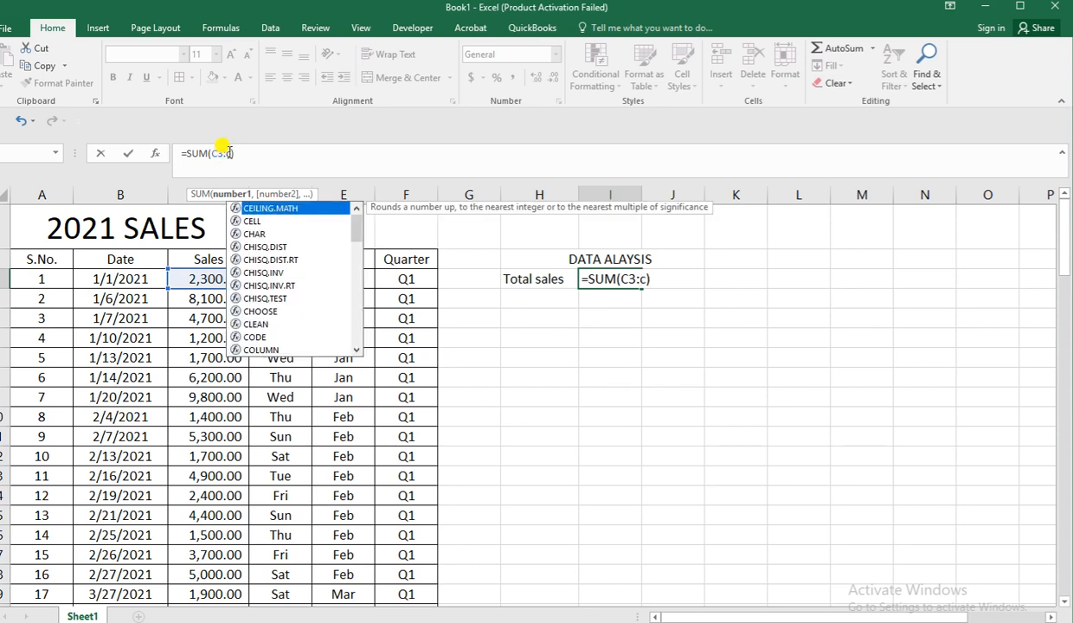
{"action": "key", "text": "BackSpace"}
{"action": "type", "text": "C10"}
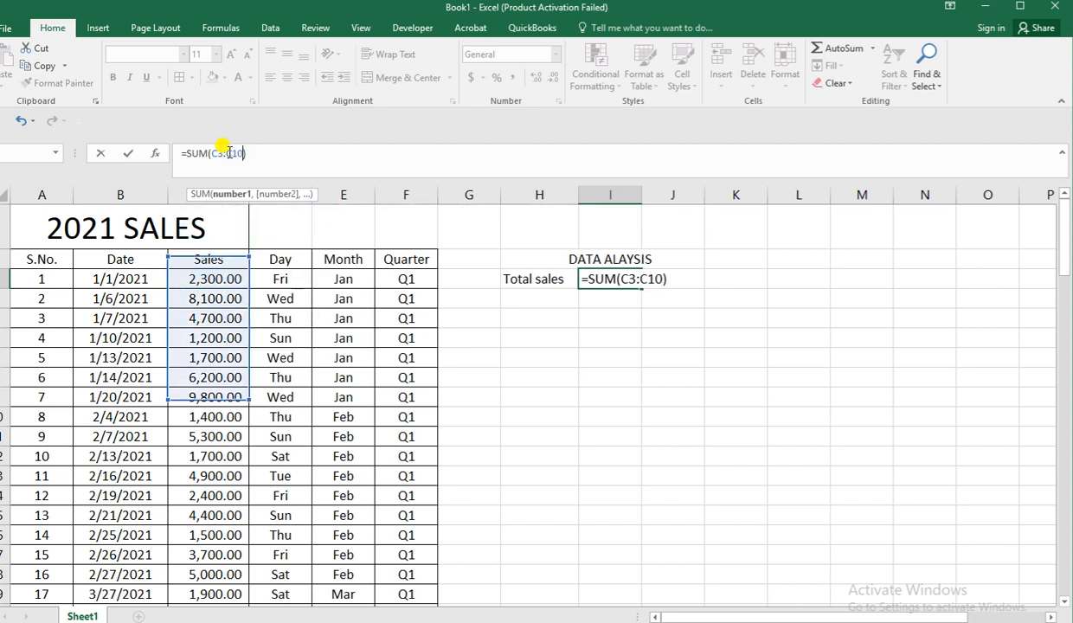
{"action": "type", "text": "2"}
{"action": "key", "text": "Return"}
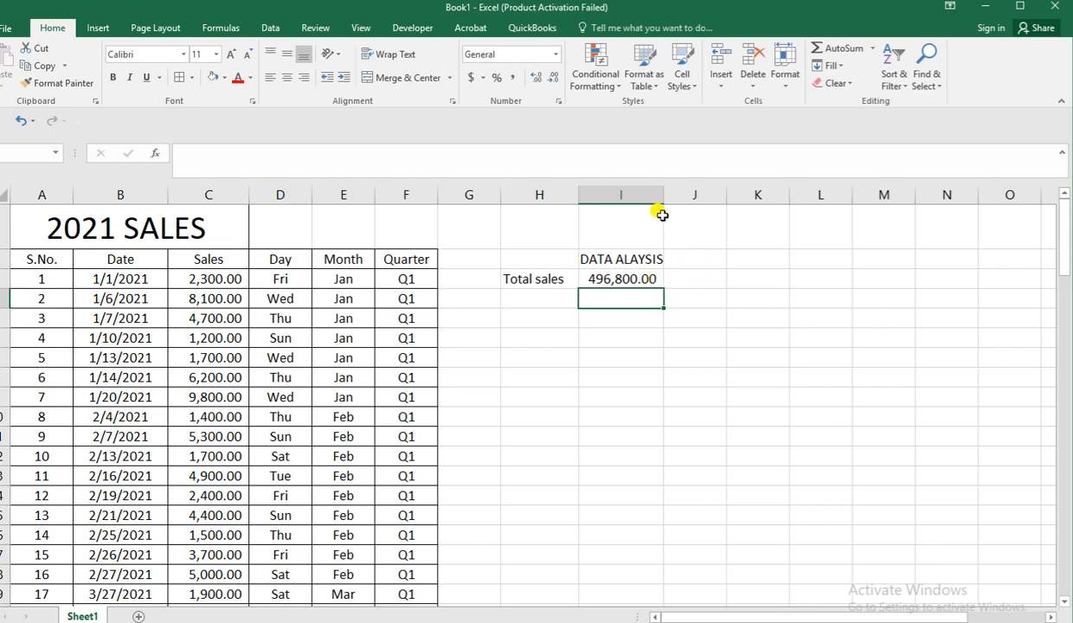
{"action": "left_click_drag", "start_coordinate": [661, 201], "coordinate": [671, 201]}
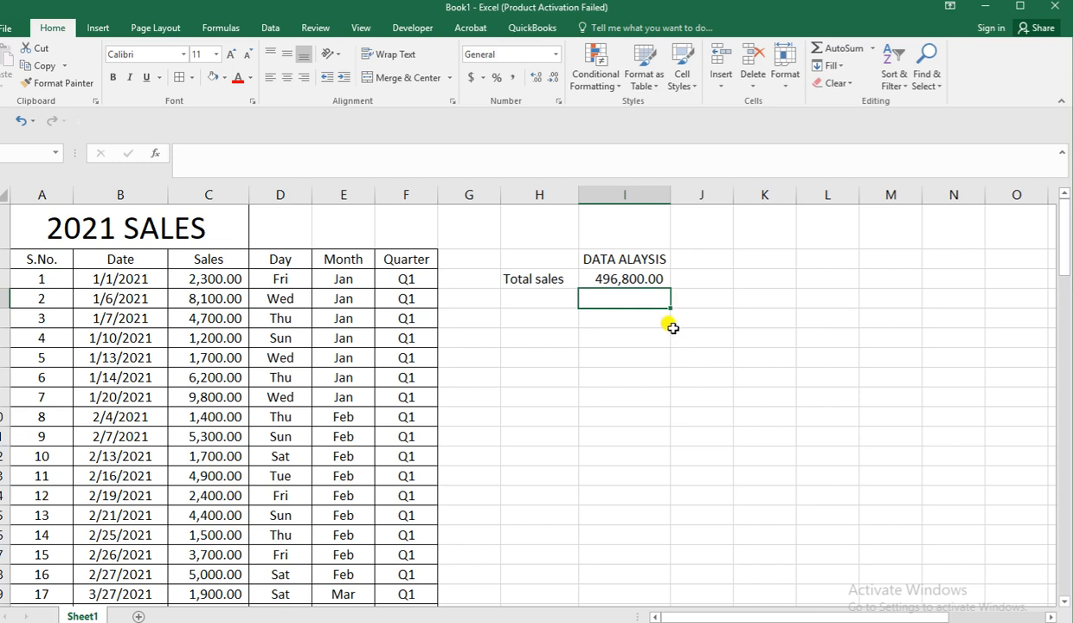
Enter the headings "Month" in cell K3 and "Monthly sales" in cell L3.
{"action": "key", "text": "Right"}
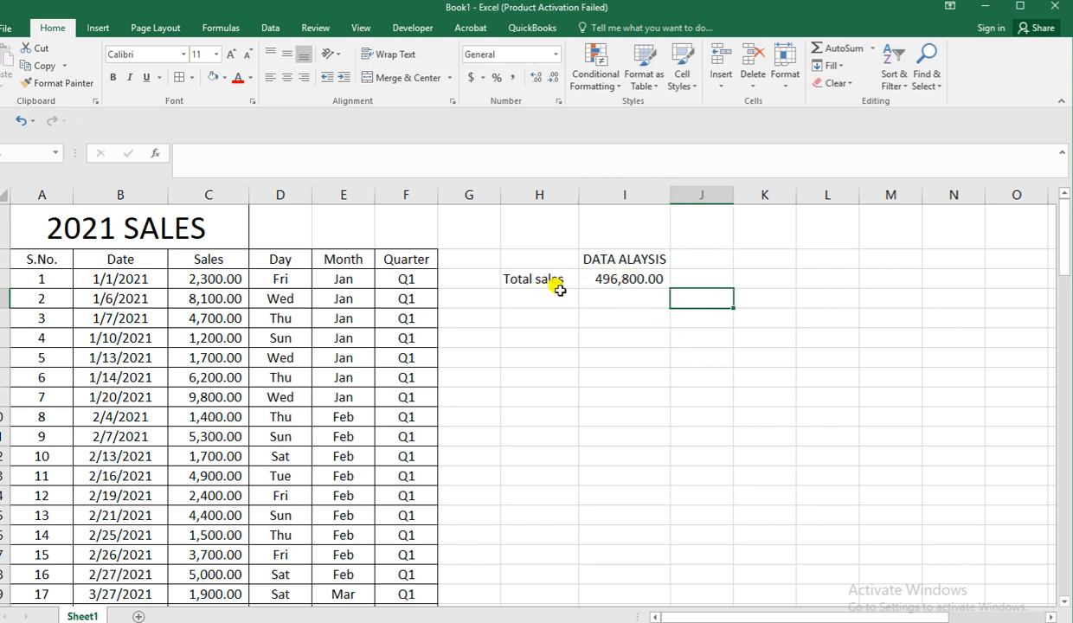
{"action": "left_click", "coordinate": [736, 280]}
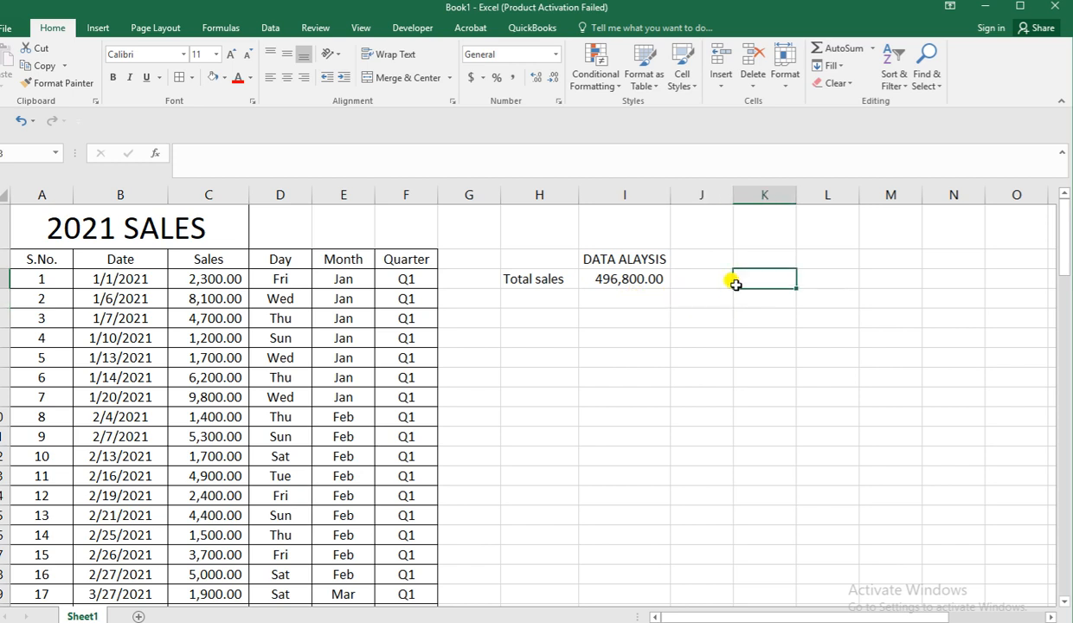
{"action": "left_click", "coordinate": [1052, 617]}
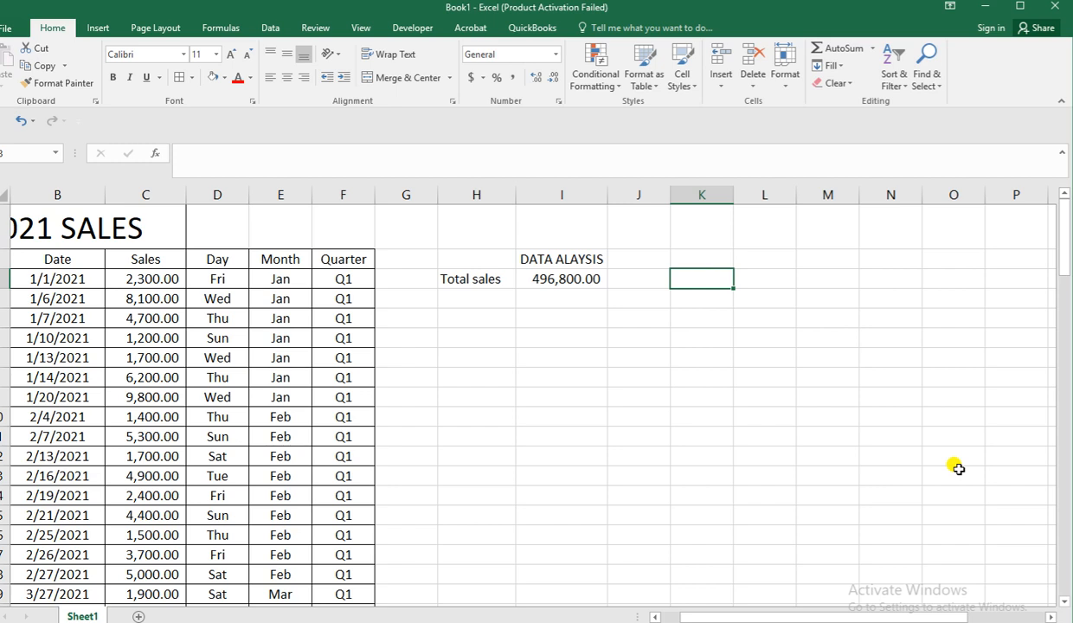
{"action": "type", "text": "Month"}
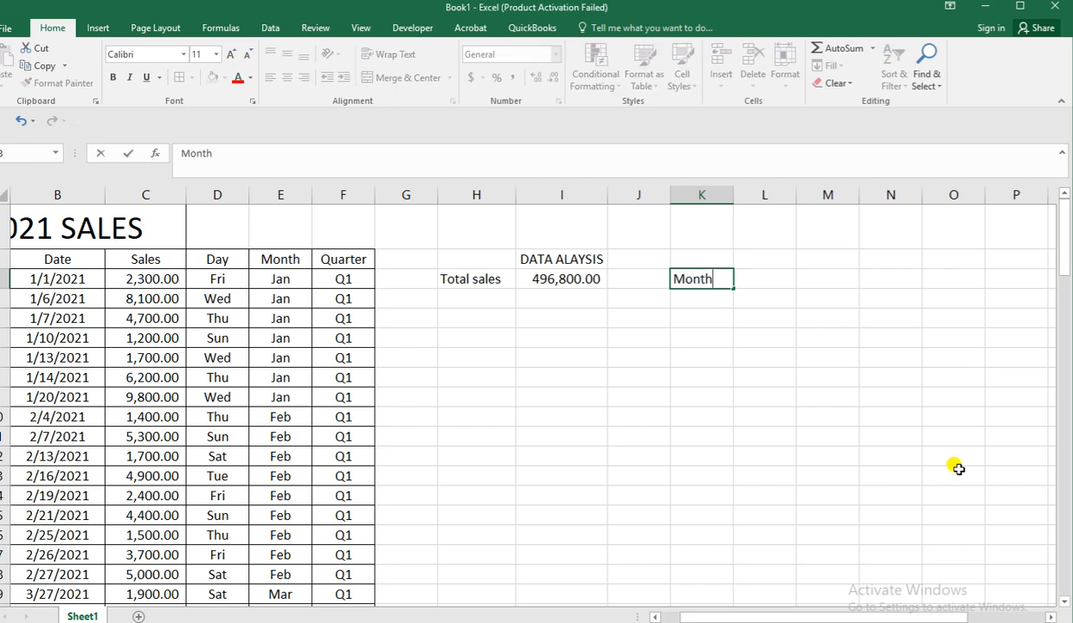
{"action": "key", "text": "Tab"}
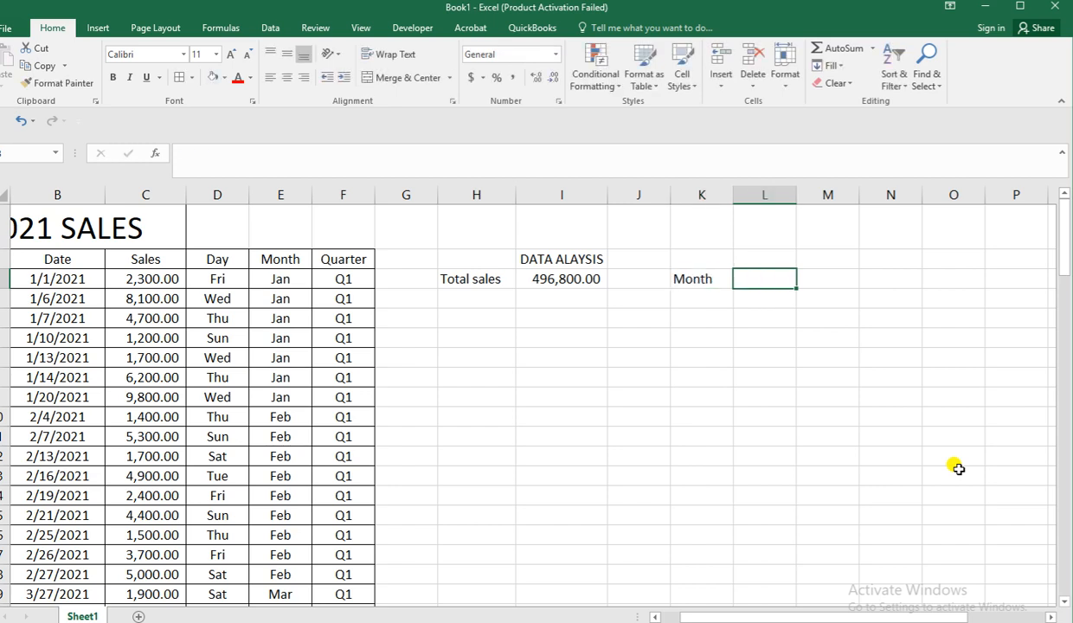
{"action": "type", "text": "Mont"}
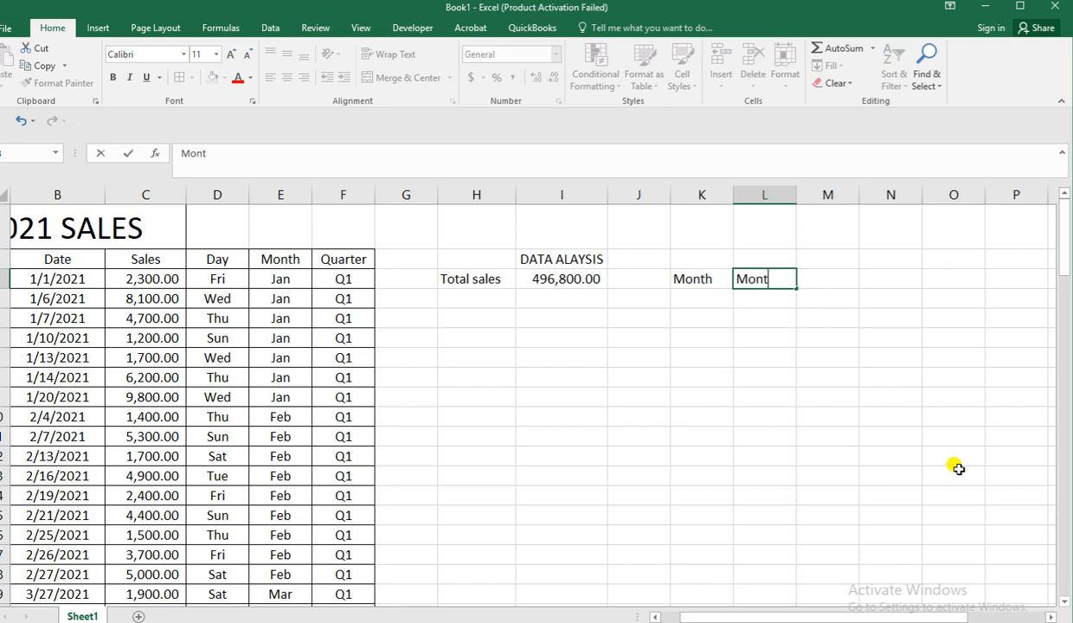
{"action": "type", "text": "hly sales"}
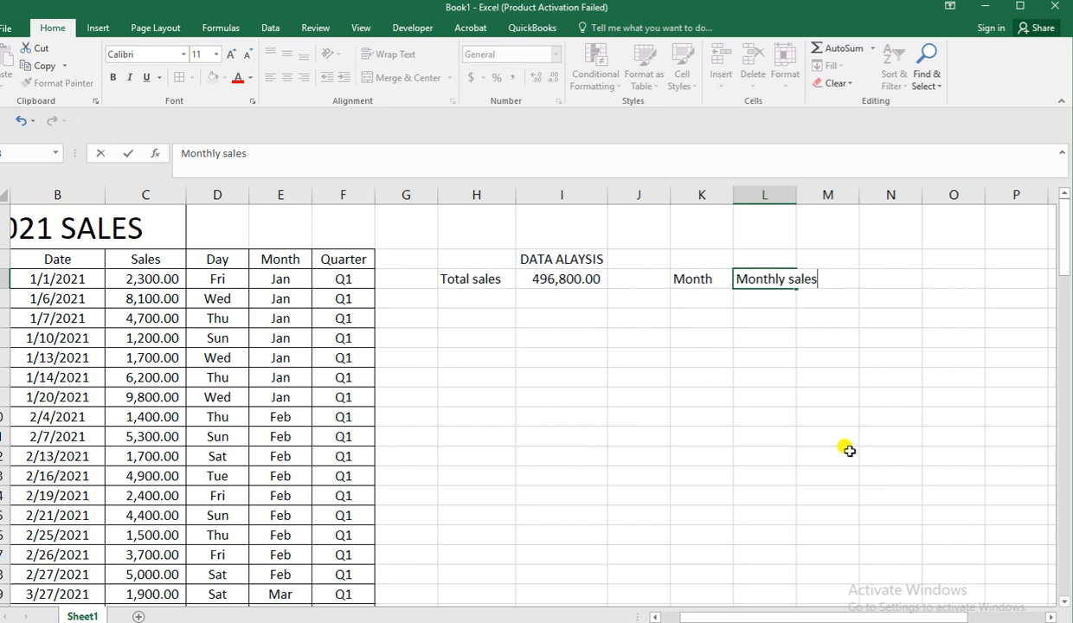
{"action": "key", "text": "Return"}
Enter "January" in cell K4 under the Month heading.
{"action": "left_click", "coordinate": [702, 300]}
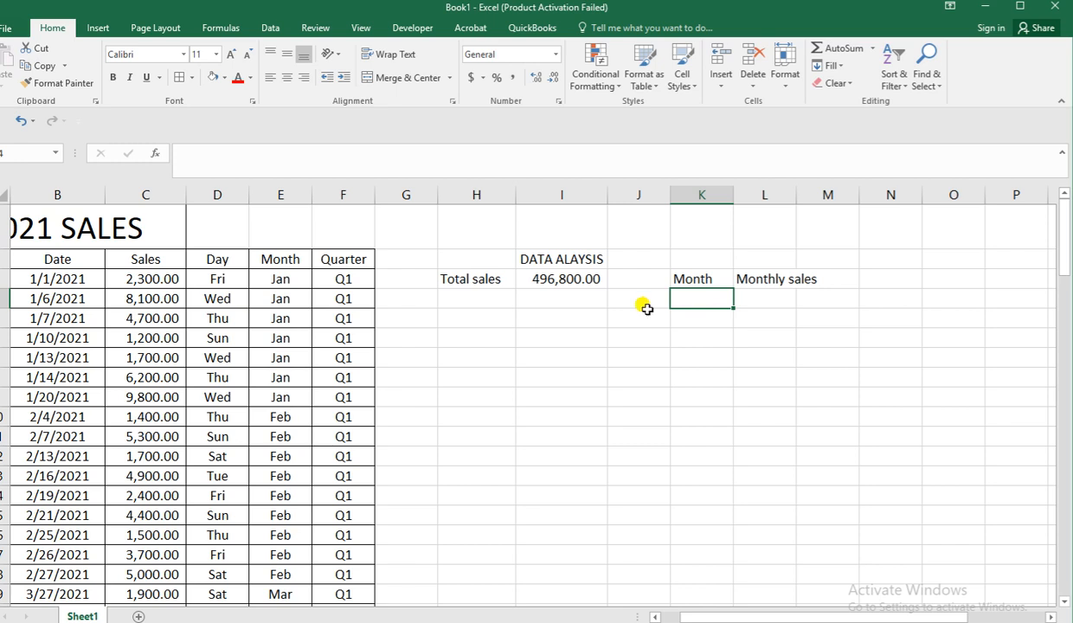
{"action": "type", "text": "January"}
{"action": "left_click", "coordinate": [672, 319]}
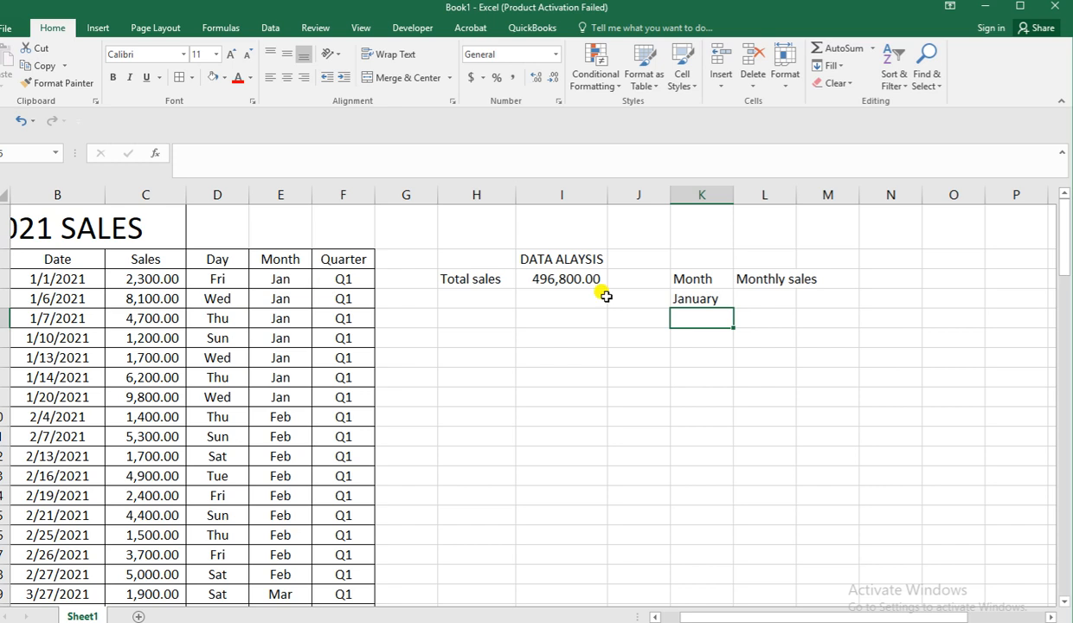
Shorten the month name in cell K4 to "Jan" to match the sales table's abbreviations.
{"action": "left_click", "coordinate": [693, 298]}
{"action": "left_click", "coordinate": [218, 152]}
{"action": "key", "text": "BackSpace"}
{"action": "key", "text": "BackSpace"}
{"action": "key", "text": "BackSpace"}
{"action": "key", "text": "BackSpace"}
{"action": "key", "text": "Return"}
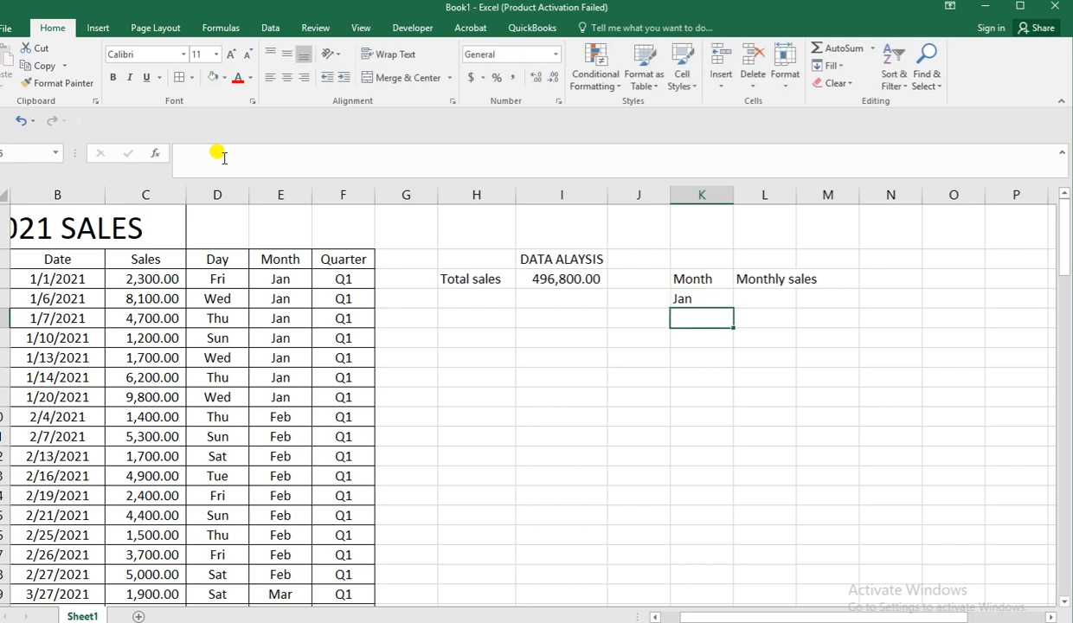
Continue the month list with Feb, Mar and Apr in cells K5 to K7.
{"action": "type", "text": "Feb"}
{"action": "key", "text": "Return"}
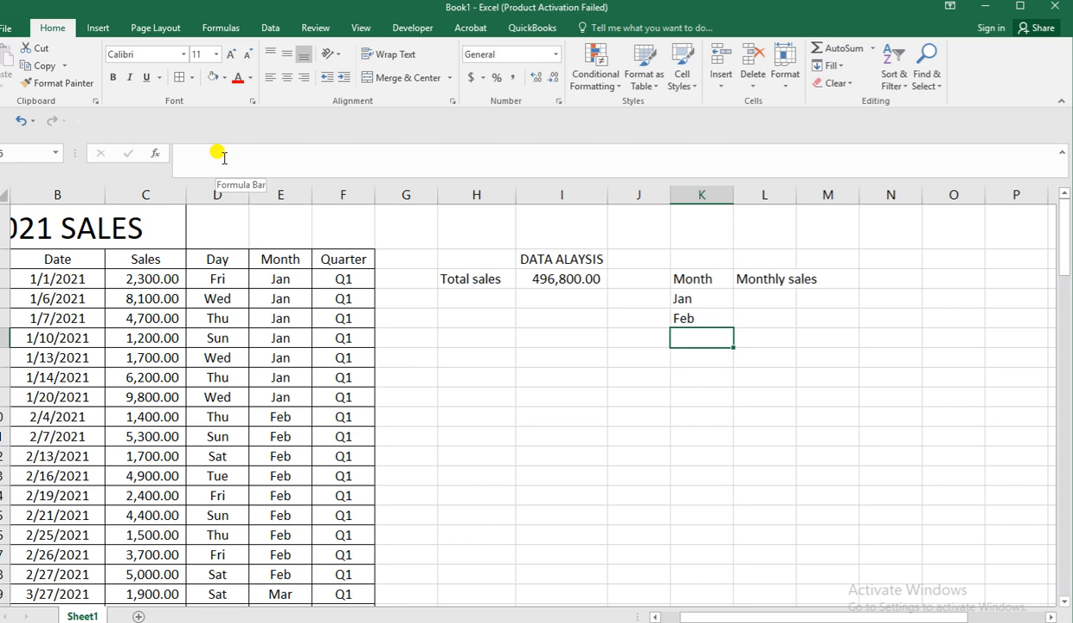
{"action": "type", "text": "Ma"}
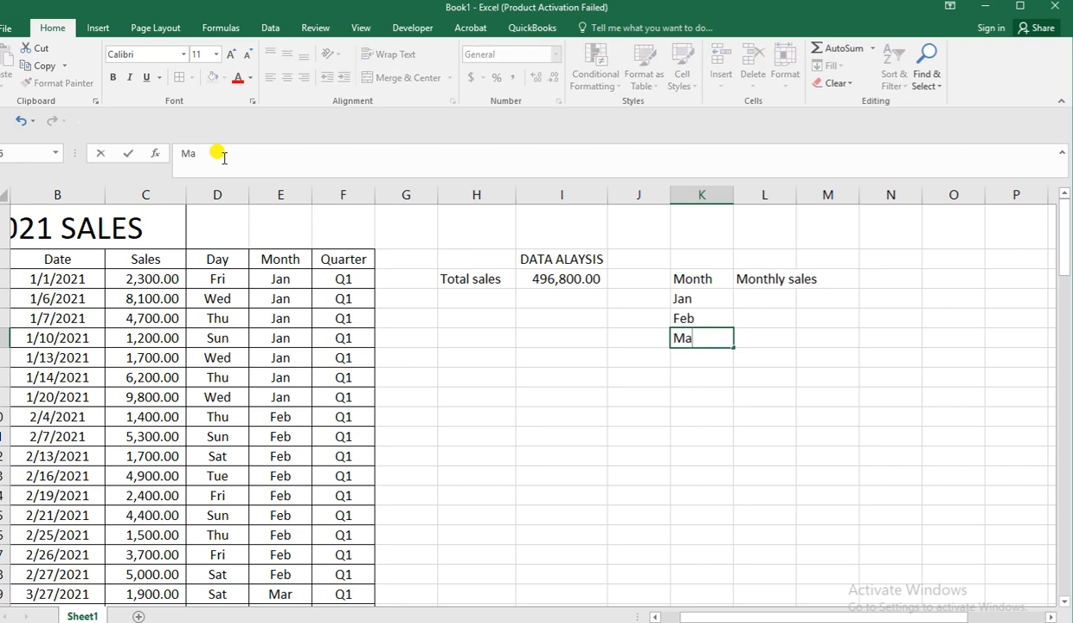
{"action": "type", "text": "r"}
{"action": "key", "text": "Return"}
{"action": "type", "text": "Apr"}
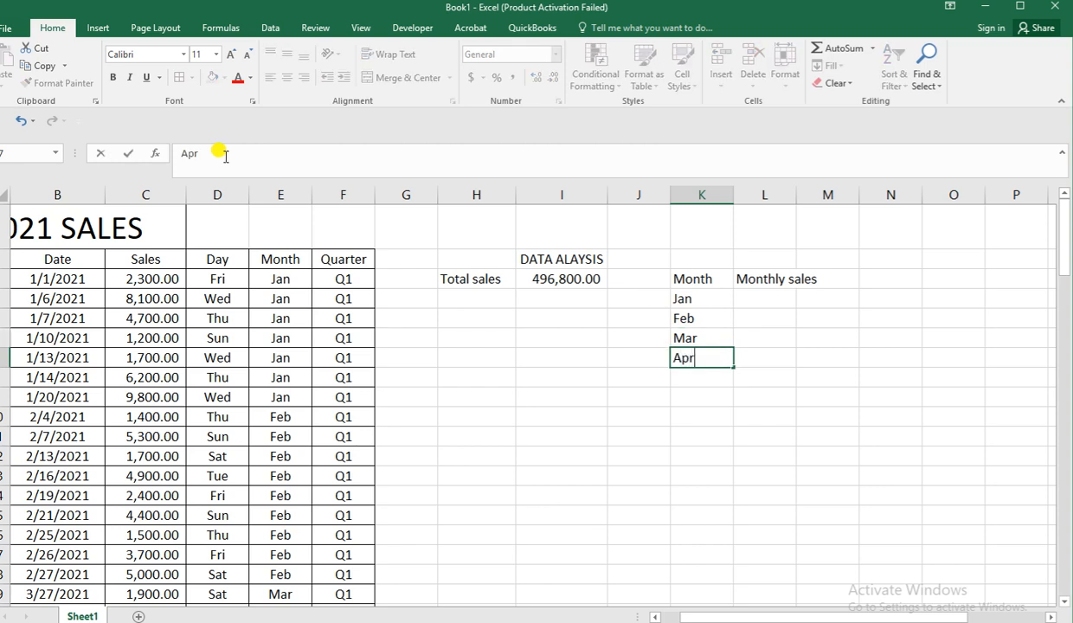
{"action": "scroll", "coordinate": [465, 542], "scroll_direction": "down", "scroll_amount": 2}
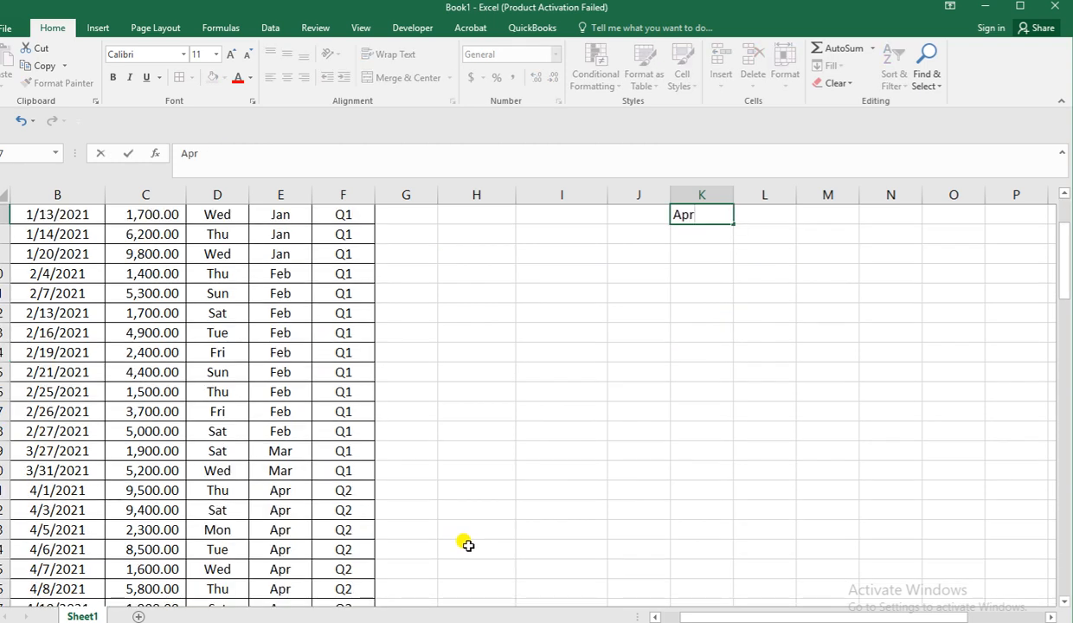
{"action": "left_click", "coordinate": [700, 234]}
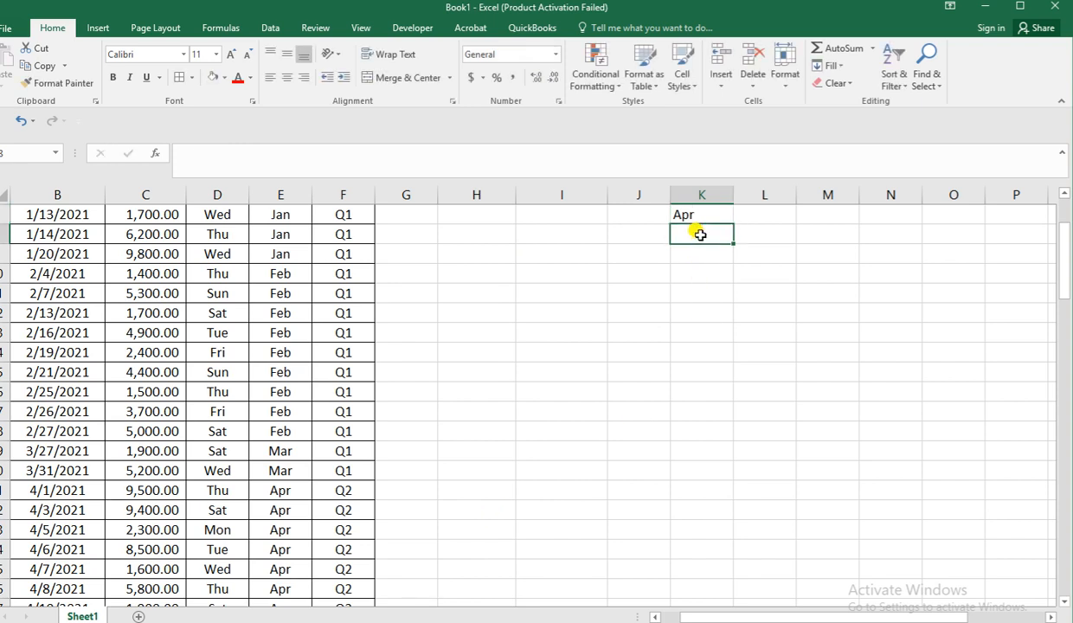
Add May, Jun and Jul to the month list in cells K8 to K10.
{"action": "type", "text": "Mar"}
{"action": "key", "text": "Return"}
{"action": "type", "text": "Jul"}
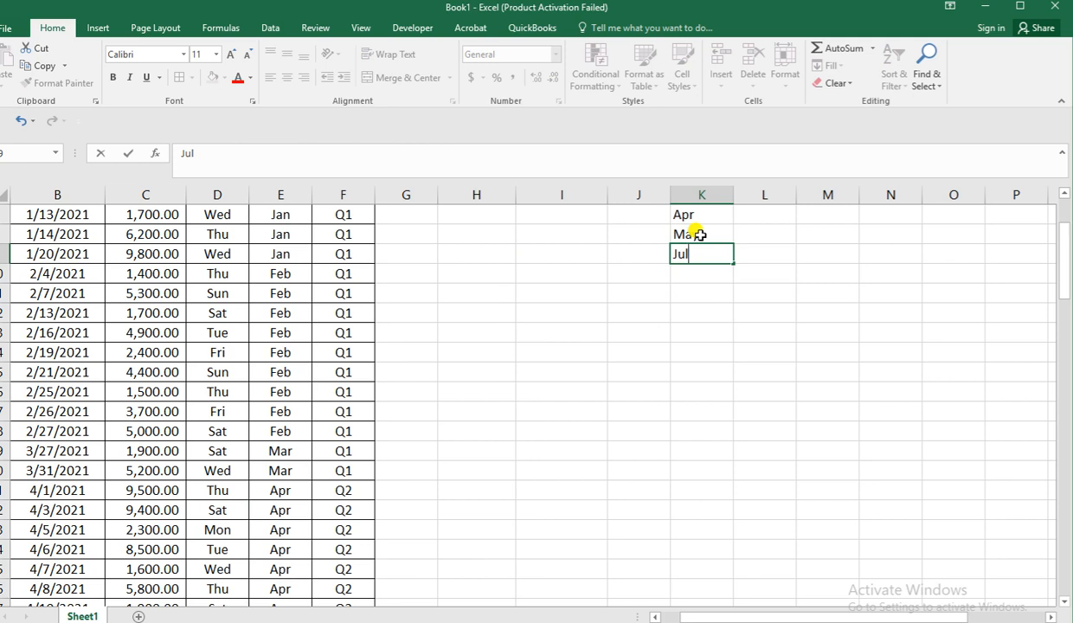
{"action": "key", "text": "BackSpace"}
{"action": "type", "text": "n"}
{"action": "key", "text": "Return"}
{"action": "type", "text": "Jul"}
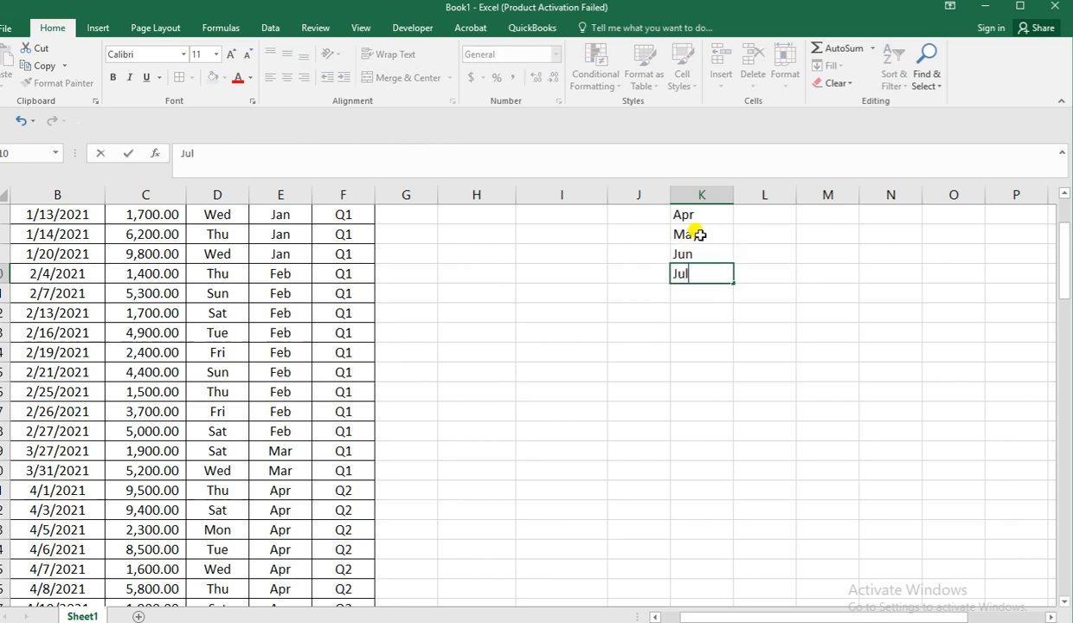
{"action": "type", "text": "y"}
{"action": "key", "text": "BackSpace"}
{"action": "key", "text": "Return"}
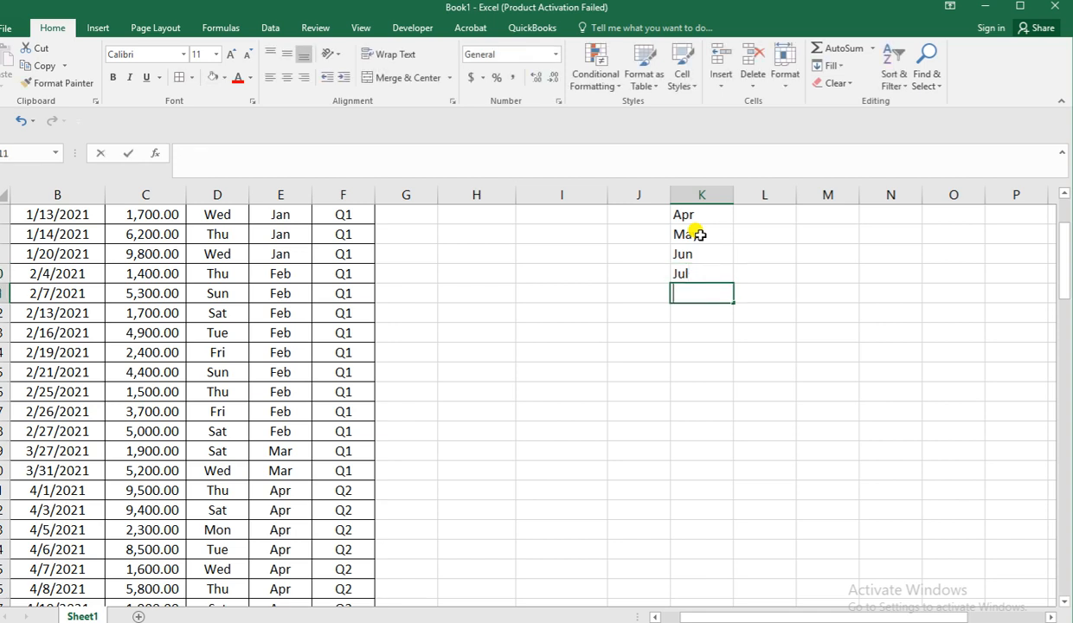
Complete the month list with Aug, Sep, Oct, Nov and Dec in cells K11 to K15.
{"action": "type", "text": "Aug"}
{"action": "key", "text": "Return"}
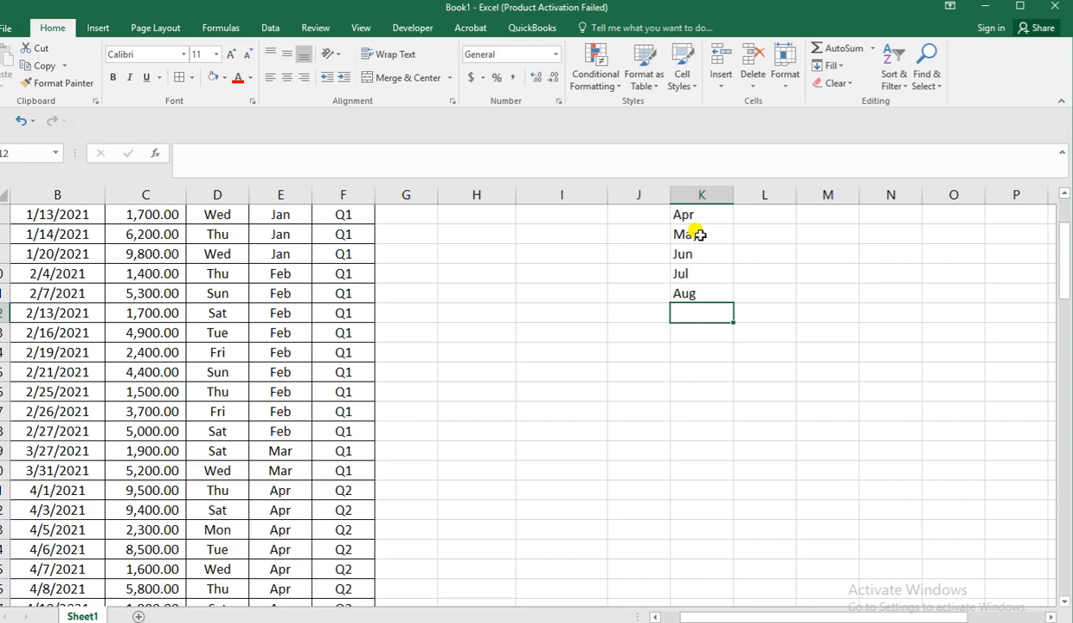
{"action": "type", "text": "Sep"}
{"action": "key", "text": "Return"}
{"action": "type", "text": "Oct"}
{"action": "key", "text": "Return"}
{"action": "type", "text": "Nov"}
{"action": "key", "text": "Return"}
{"action": "type", "text": "Dec"}
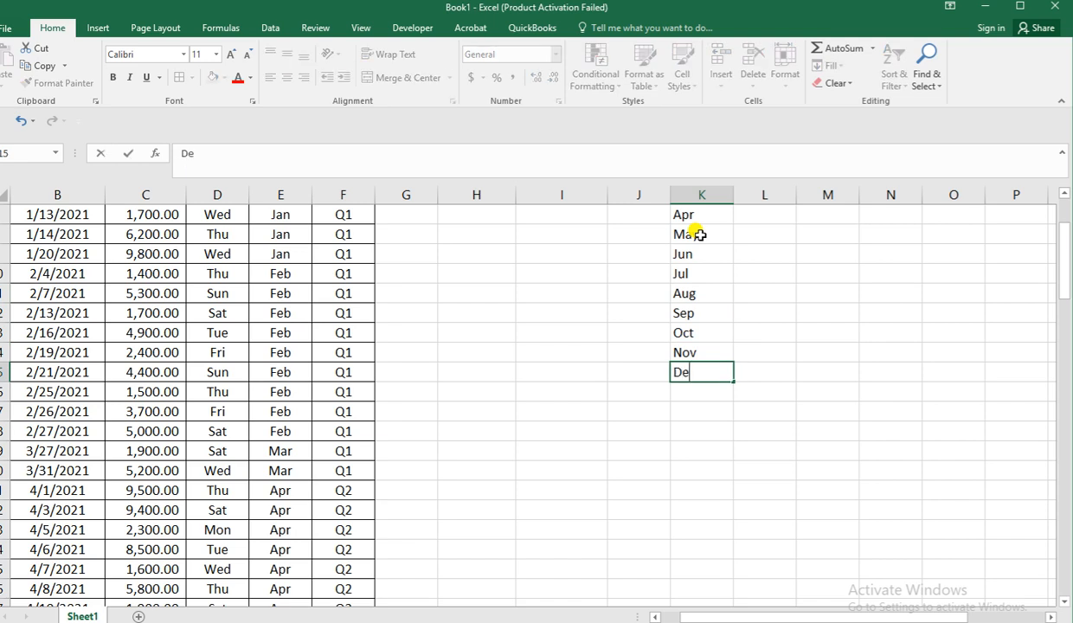
{"action": "left_click", "coordinate": [763, 407]}
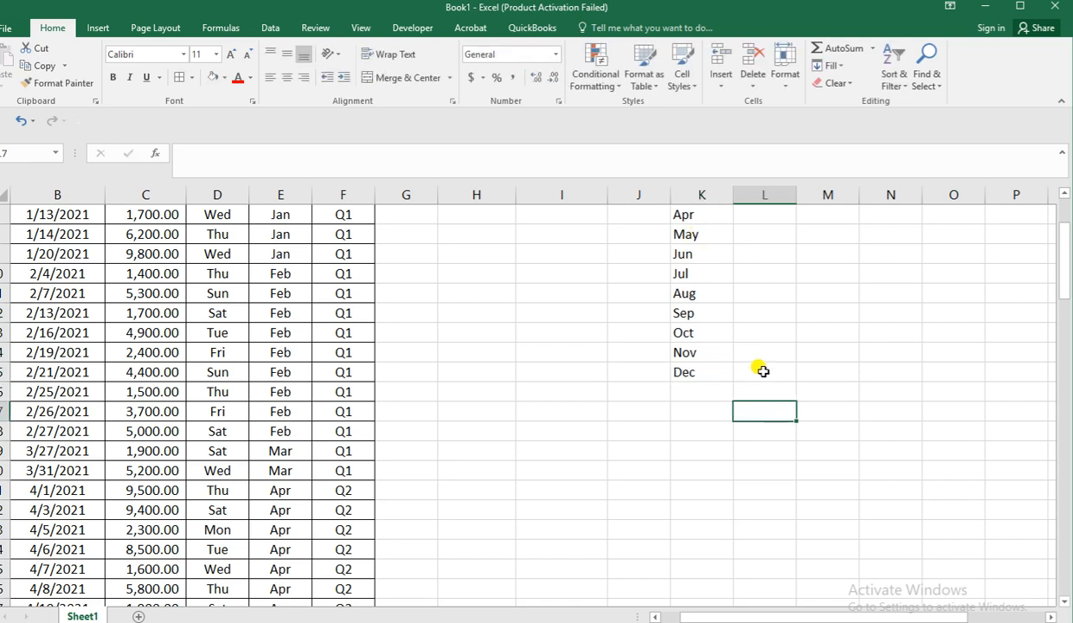
Start a SUMIF formula in cell L4 with the month column E3:E102 as its range.
{"action": "scroll", "coordinate": [760, 370], "scroll_direction": "up", "scroll_amount": 3}
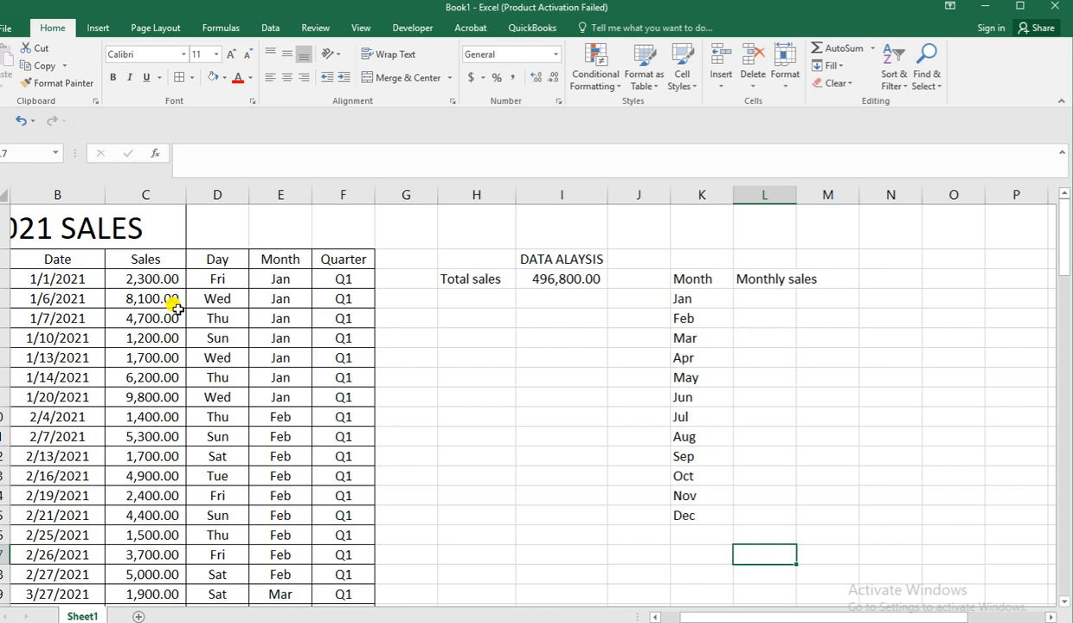
{"action": "left_click", "coordinate": [745, 299]}
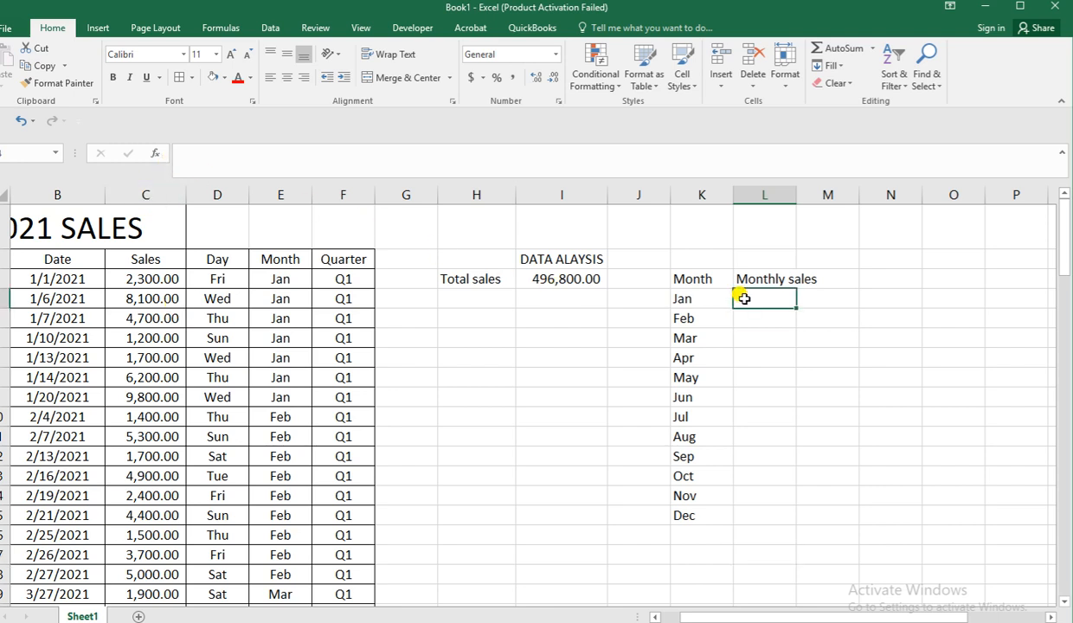
{"action": "type", "text": "="}
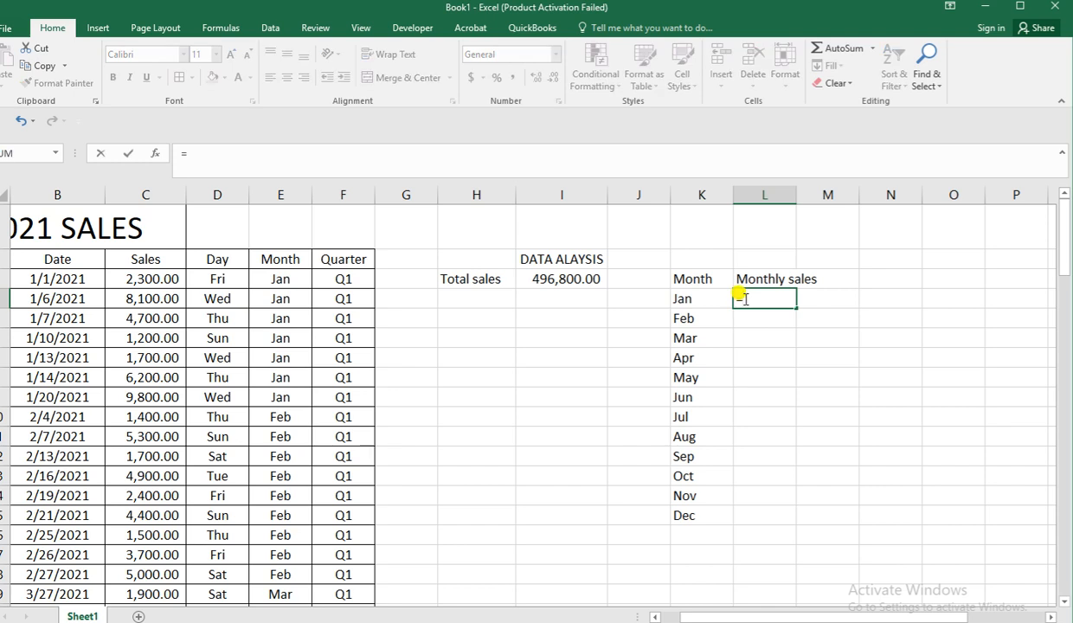
{"action": "type", "text": "SUM"}
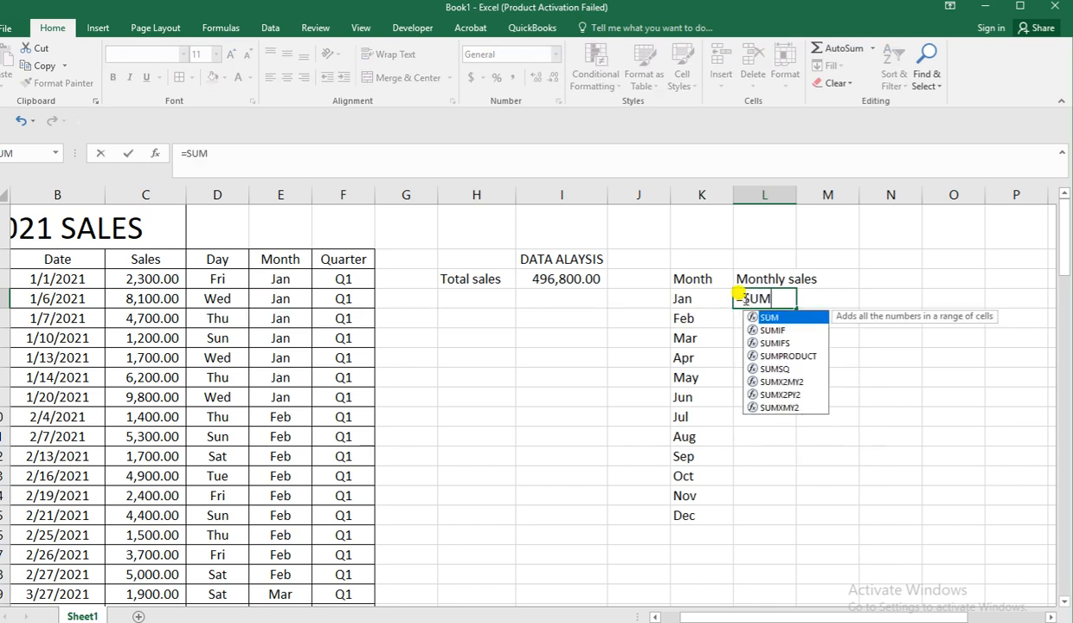
{"action": "type", "text": "IF("}
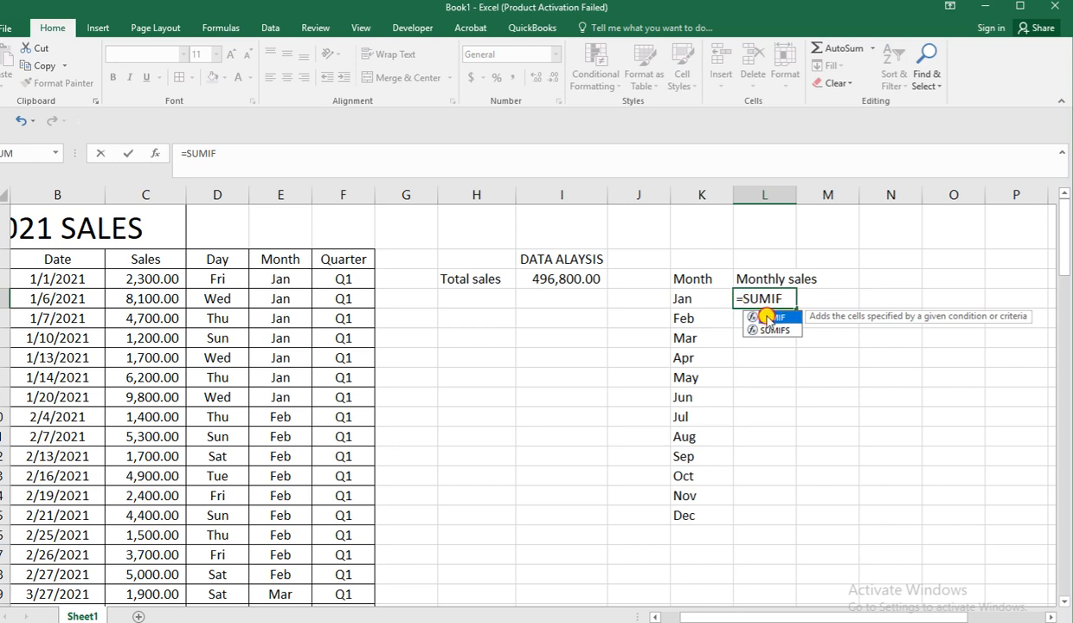
{"action": "double_click", "coordinate": [762, 317]}
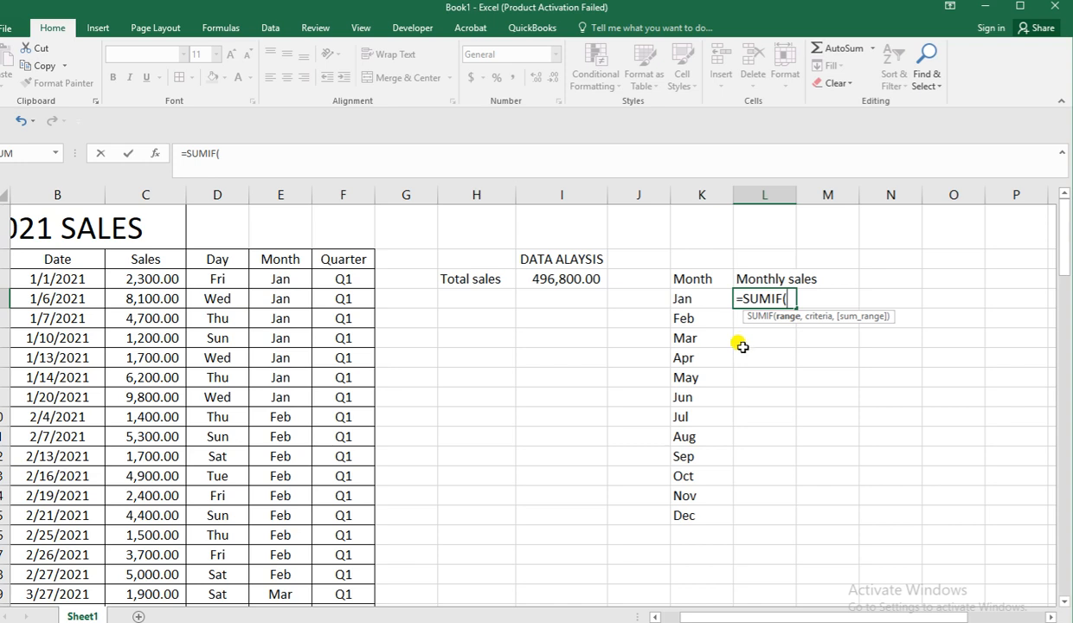
{"action": "left_click", "coordinate": [297, 282]}
{"action": "left_click", "coordinate": [264, 161]}
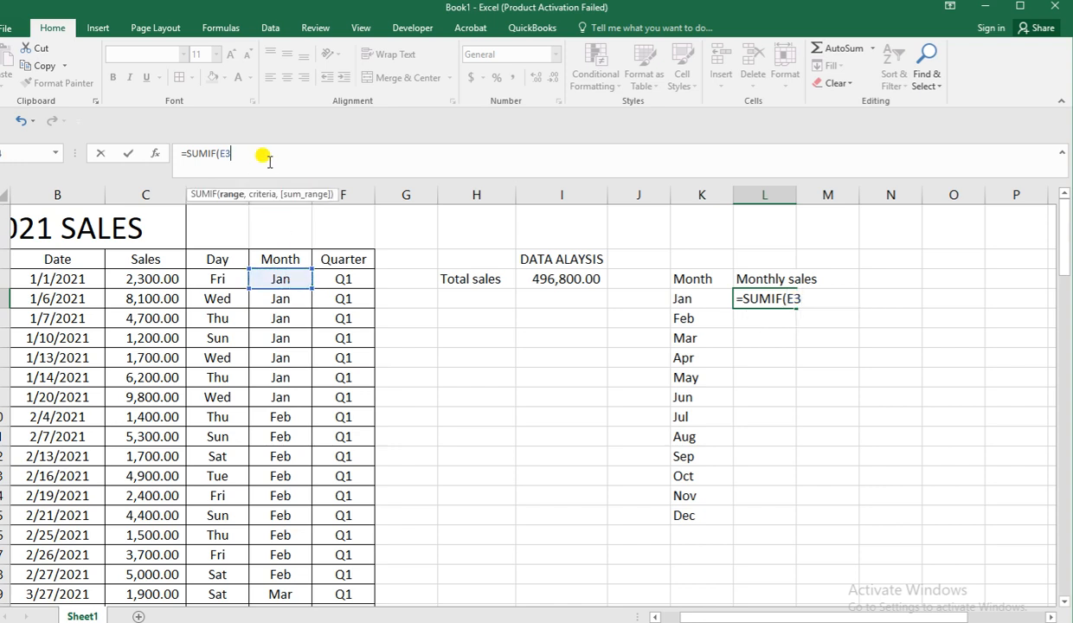
{"action": "type", "text": ":E102)"}
{"action": "key", "text": "BackSpace"}
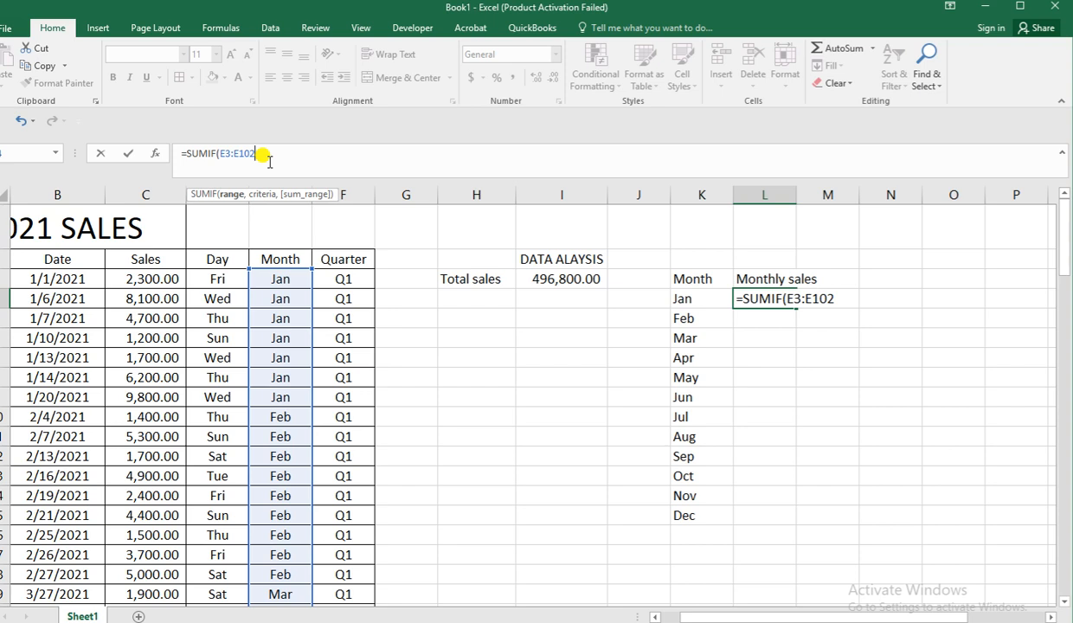
{"action": "type", "text": ","}
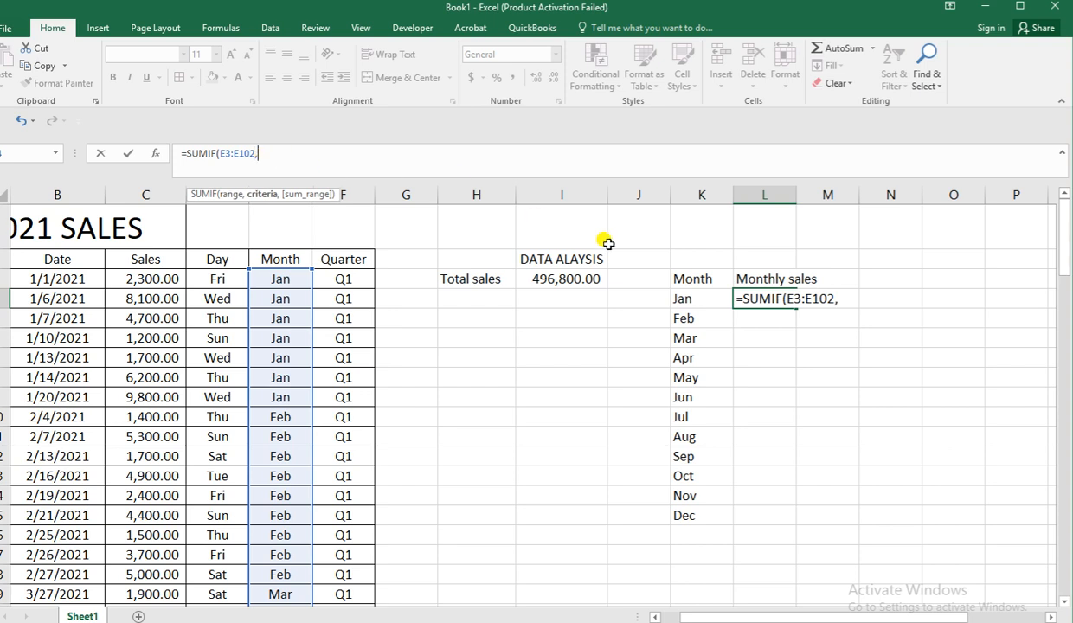
Complete the SUMIF formula for Jan with K4 as the criteria and C3:C102 as the sum range.
{"action": "left_click", "coordinate": [680, 297]}
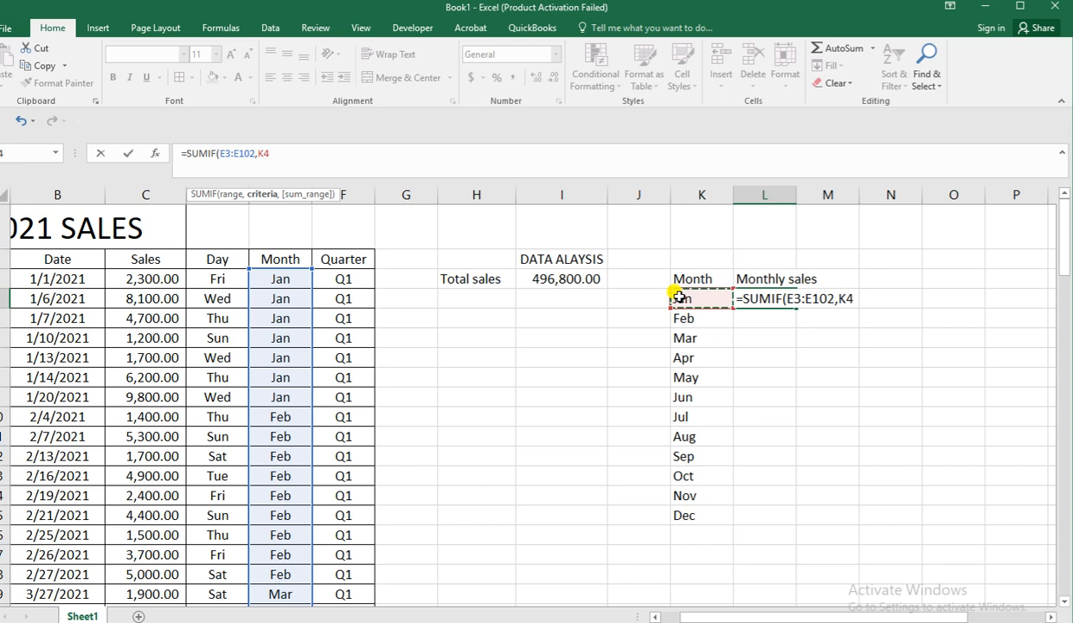
{"action": "type", "text": ","}
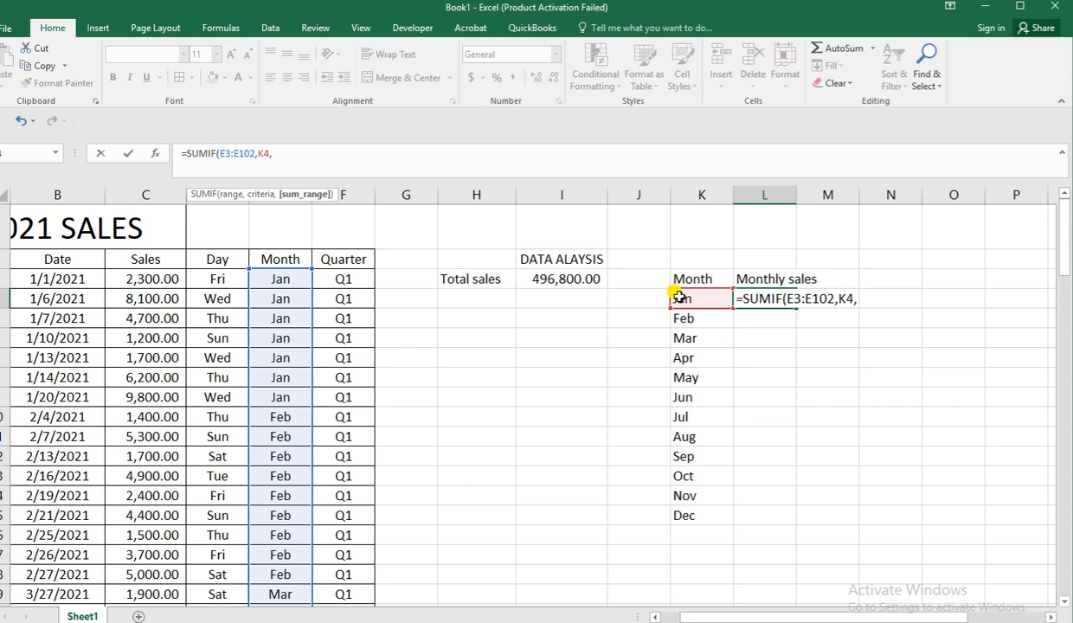
{"action": "left_click", "coordinate": [130, 284]}
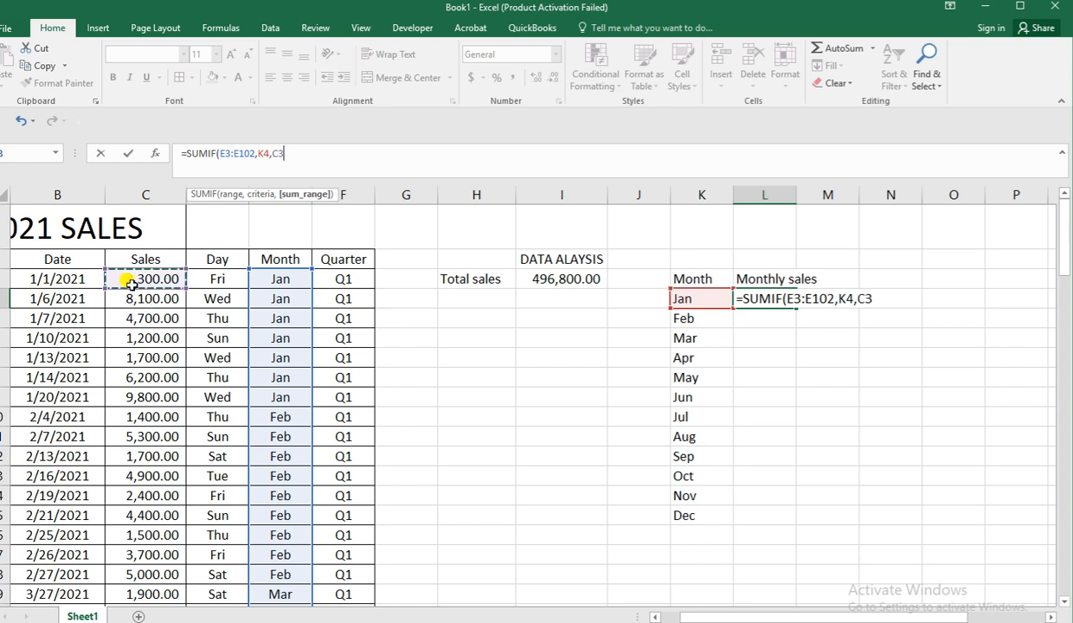
{"action": "type", "text": ":"}
{"action": "left_click", "coordinate": [130, 283]}
{"action": "key", "text": "BackSpace"}
{"action": "type", "text": "102)"}
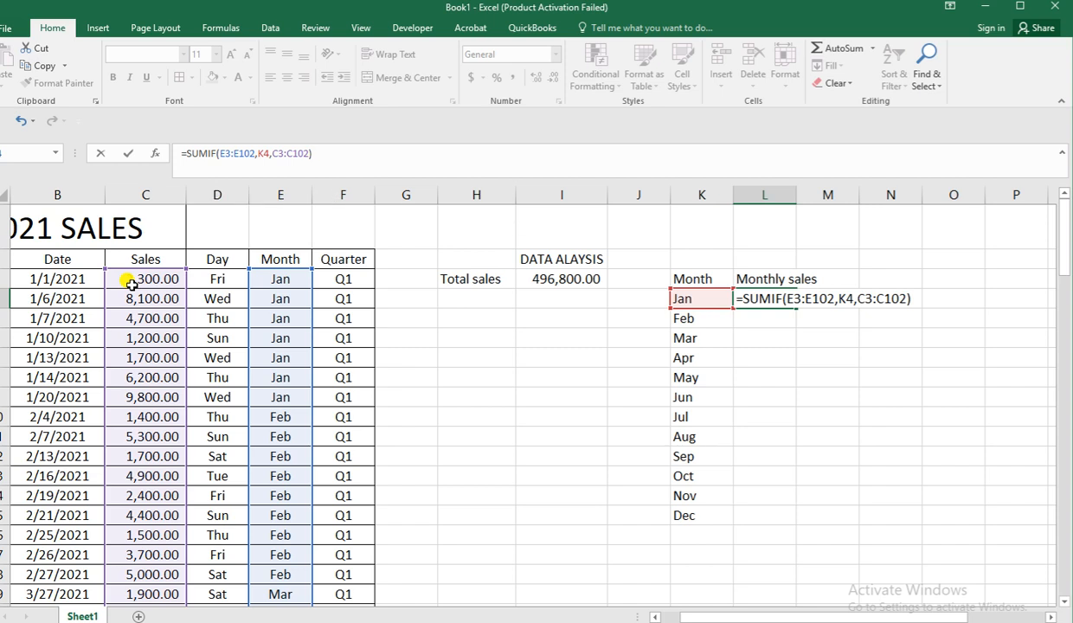
{"action": "key", "text": "Return"}
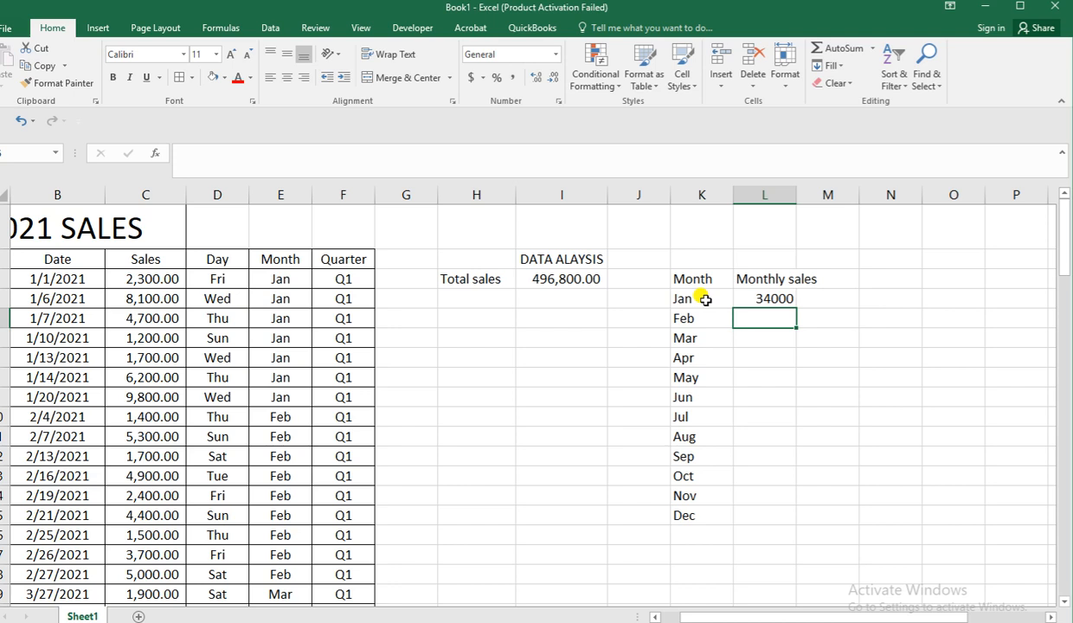
Make both ranges in the L4 formula absolute, as $E$3:$E$102 and $C$3:$C$102, leaving K4 relative.
{"action": "left_click", "coordinate": [762, 297]}
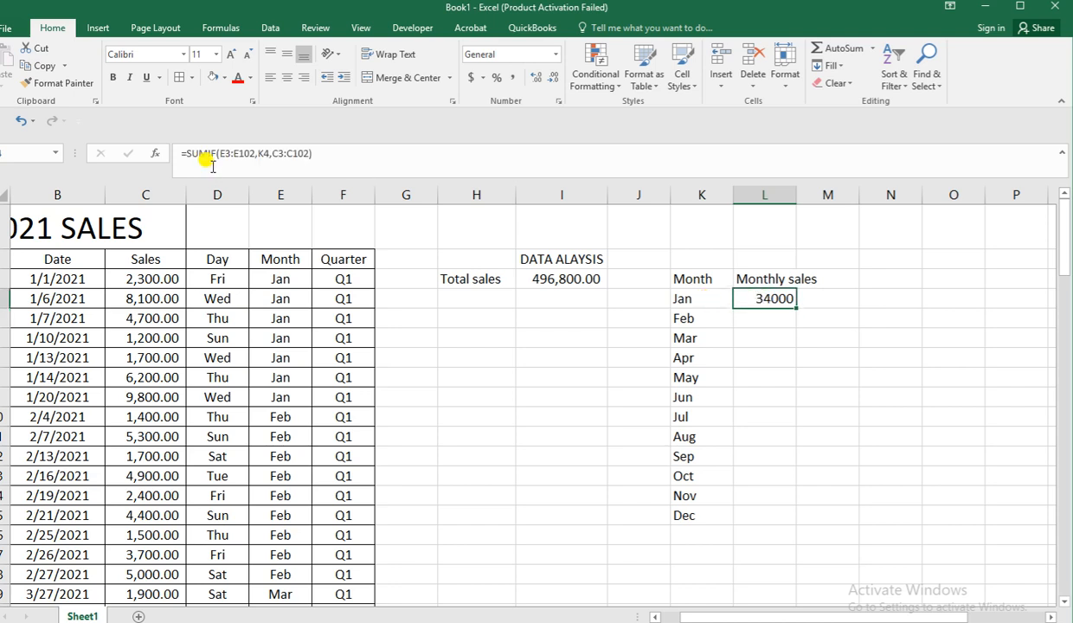
{"action": "left_click_drag", "start_coordinate": [217, 153], "coordinate": [251, 151]}
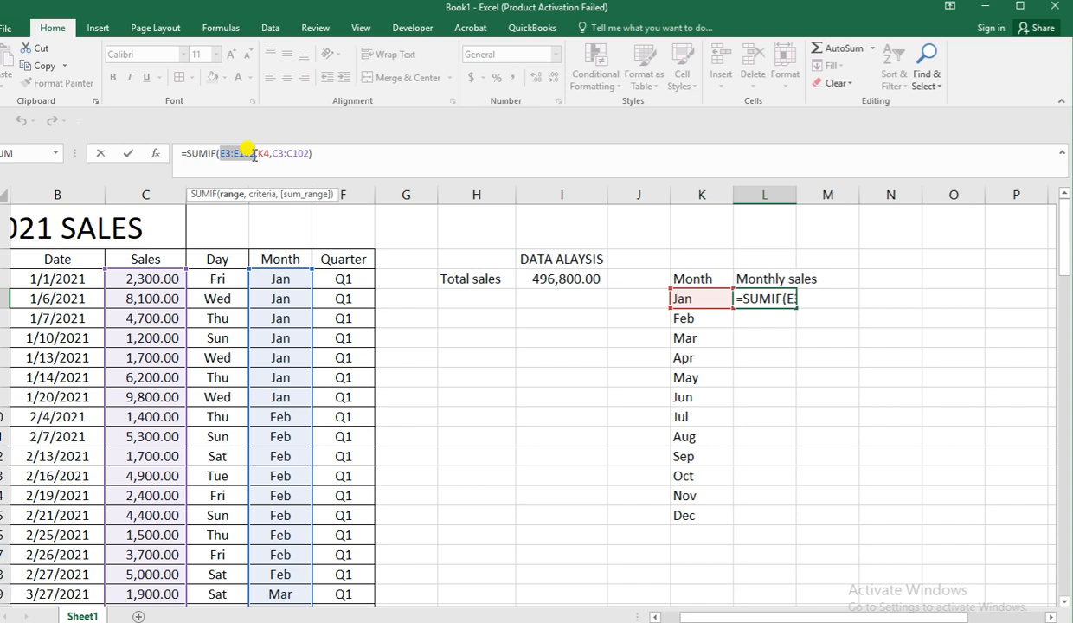
{"action": "key", "text": "F4"}
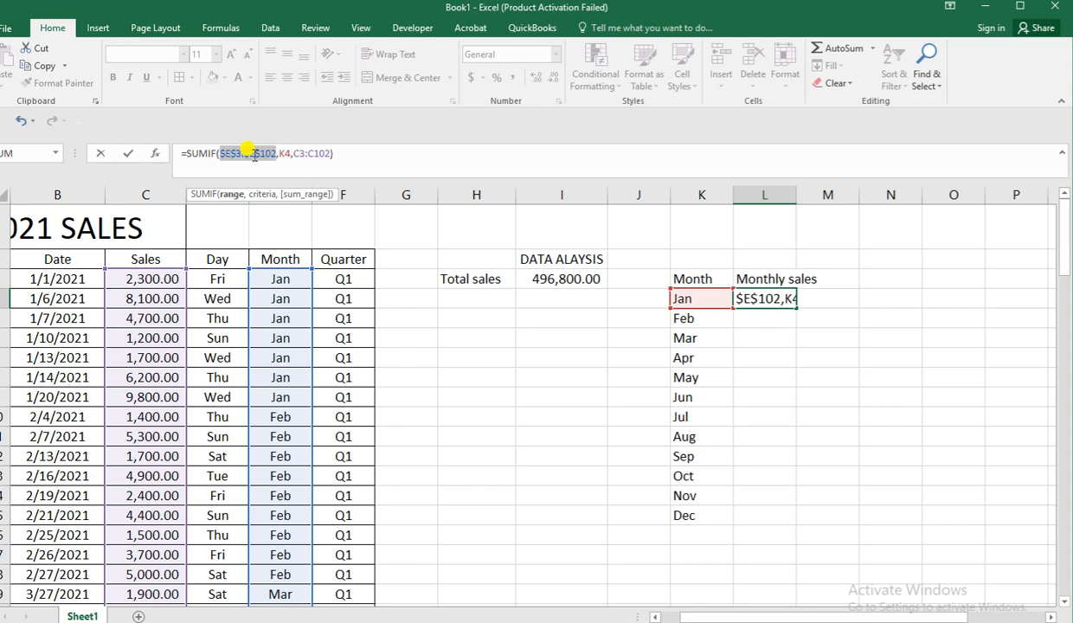
{"action": "left_click_drag", "start_coordinate": [292, 156], "coordinate": [330, 163]}
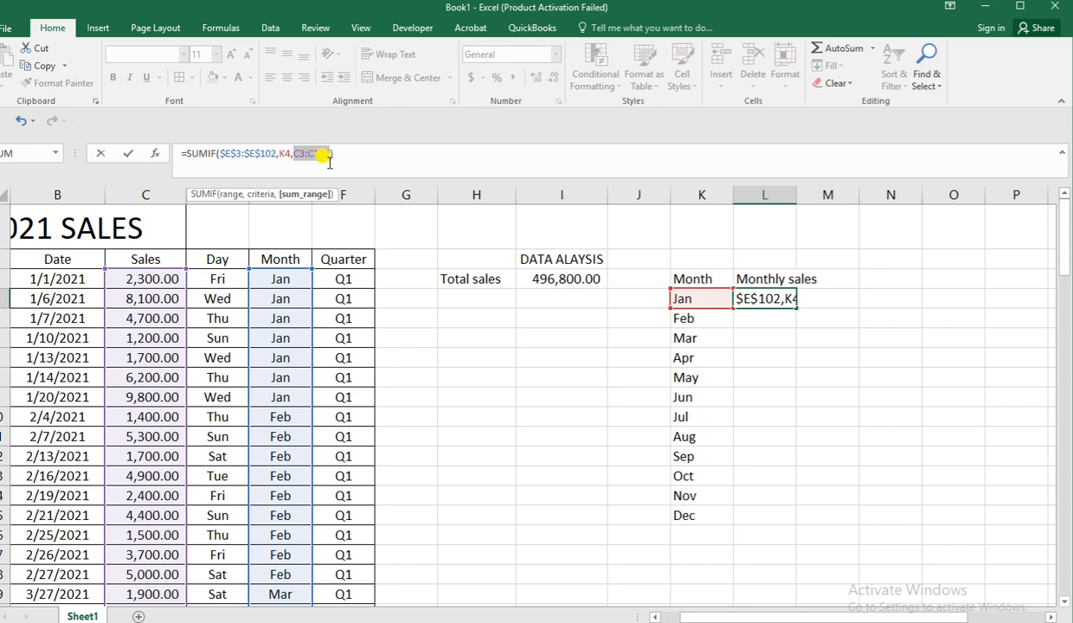
{"action": "key", "text": "F4"}
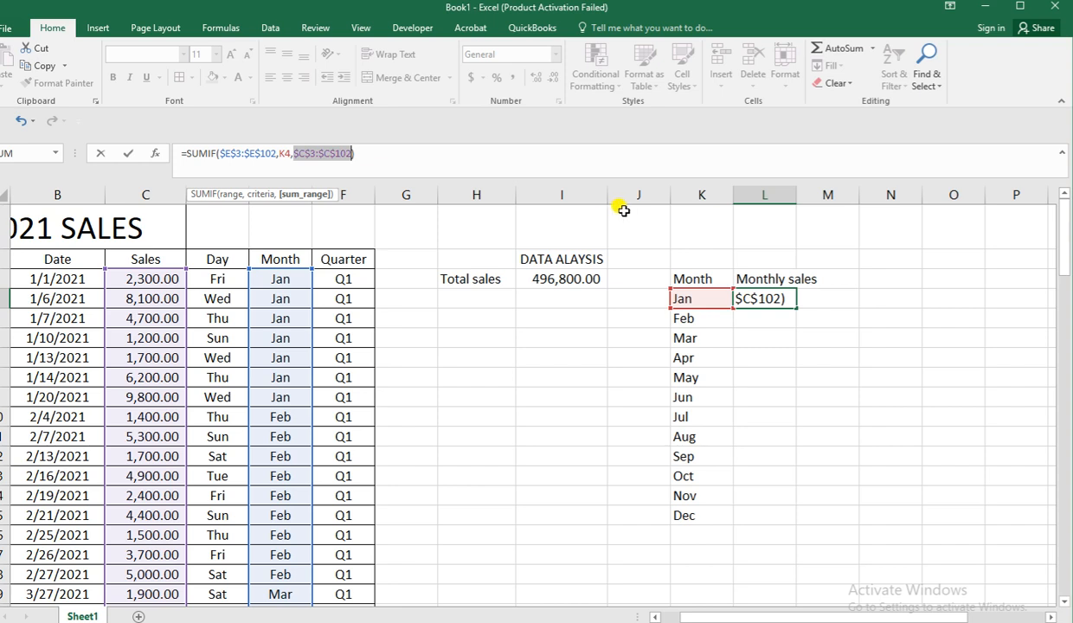
{"action": "key", "text": "Return"}
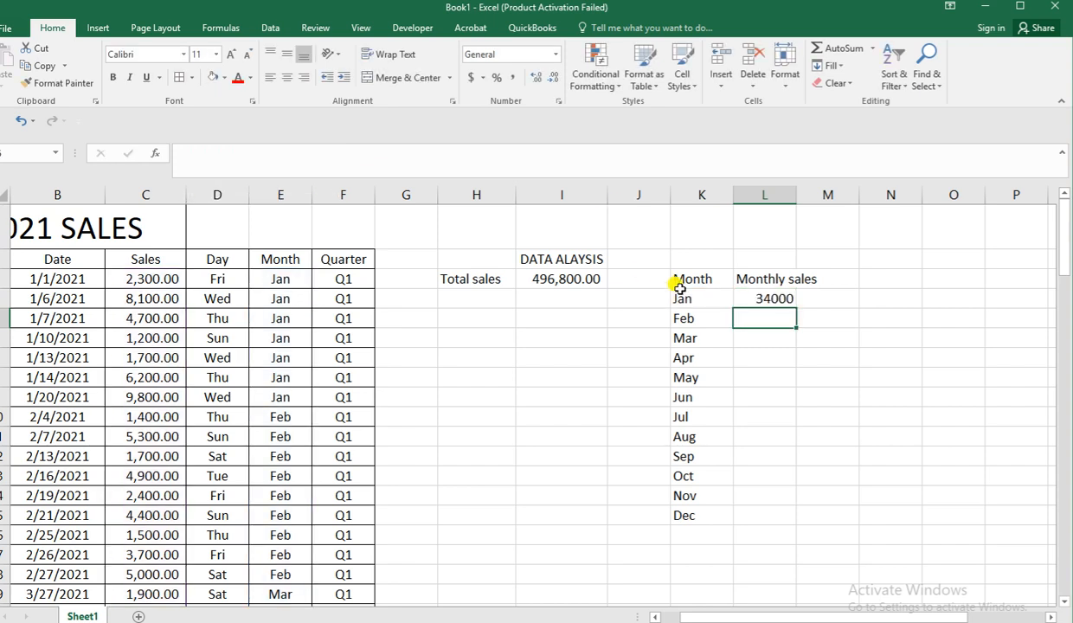
Copy the Jan formula from L4 down through L15 for the months Feb to Dec.
{"action": "left_click", "coordinate": [778, 299]}
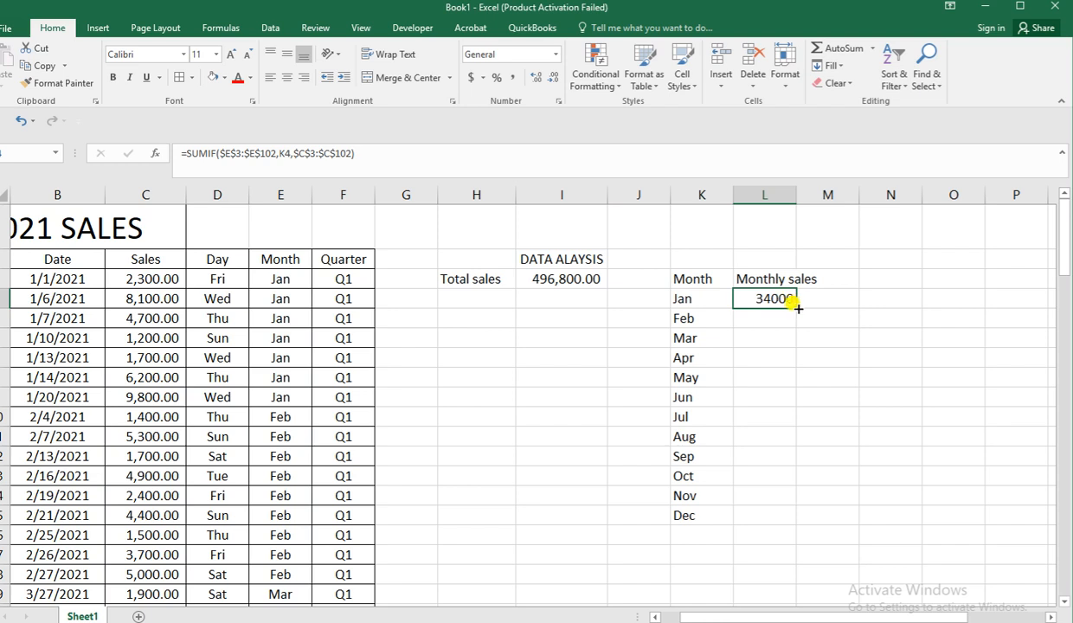
{"action": "left_click_drag", "start_coordinate": [789, 301], "coordinate": [779, 522]}
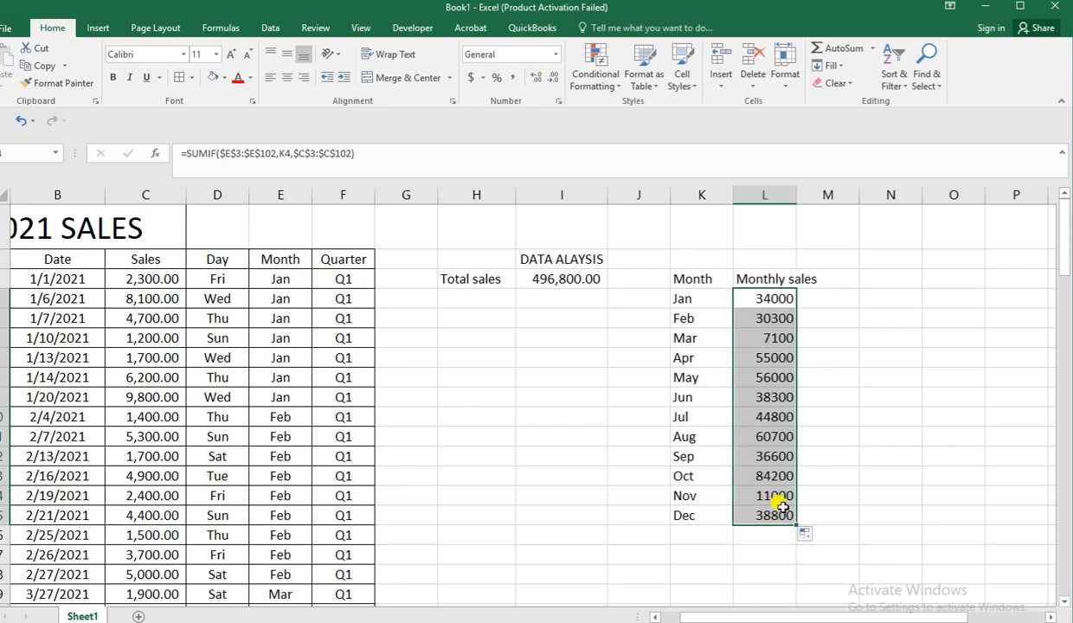
{"action": "left_click", "coordinate": [838, 394]}
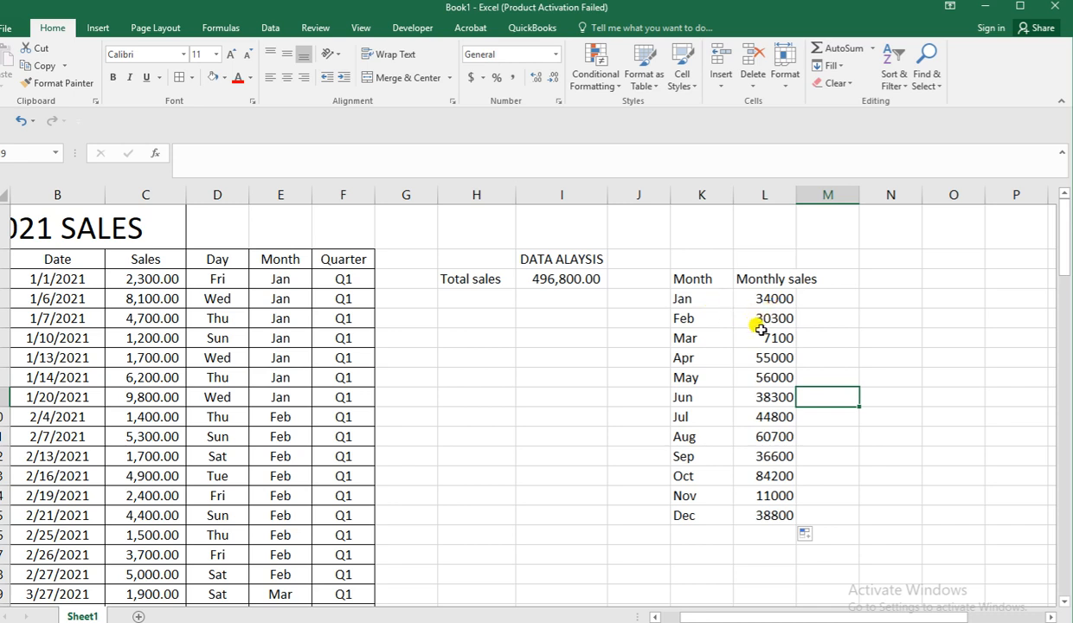
{"action": "left_click_drag", "start_coordinate": [698, 278], "coordinate": [803, 515]}
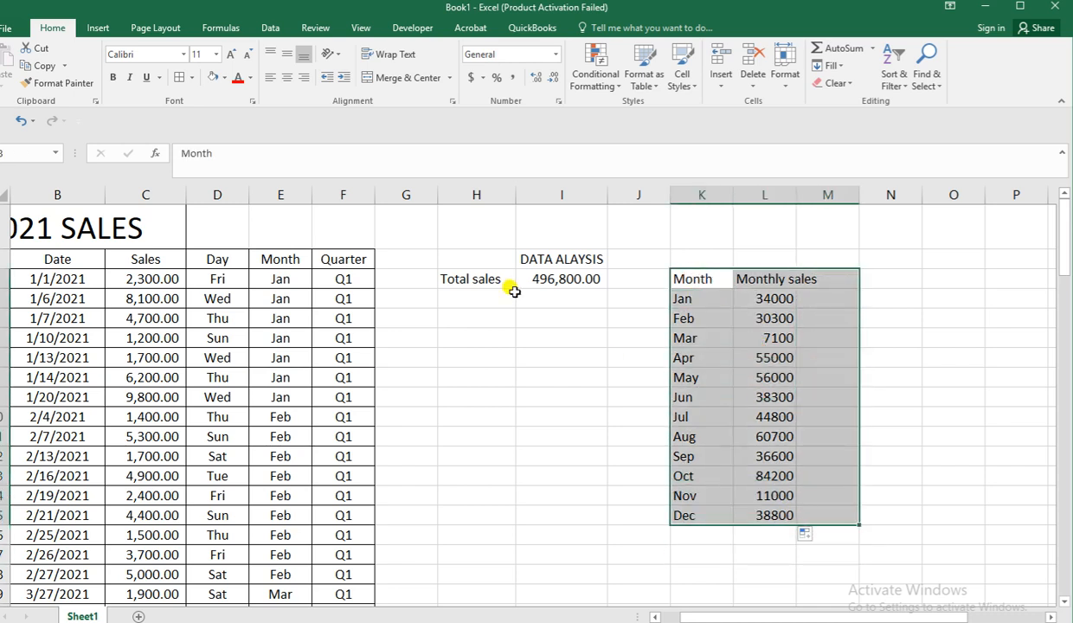
{"action": "left_click", "coordinate": [178, 76]}
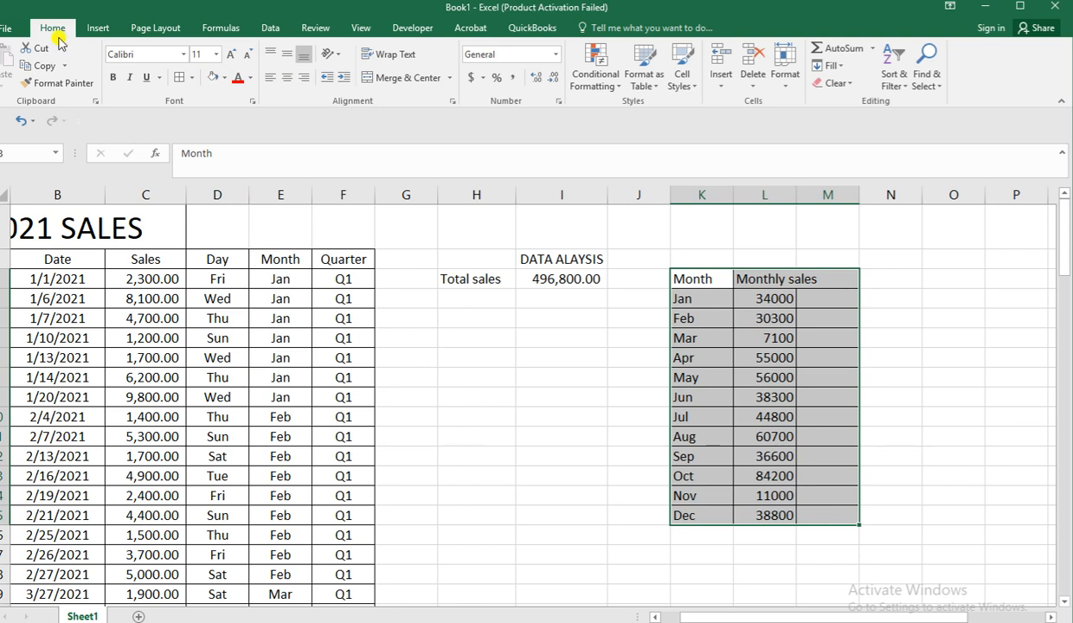
{"action": "left_click", "coordinate": [19, 124]}
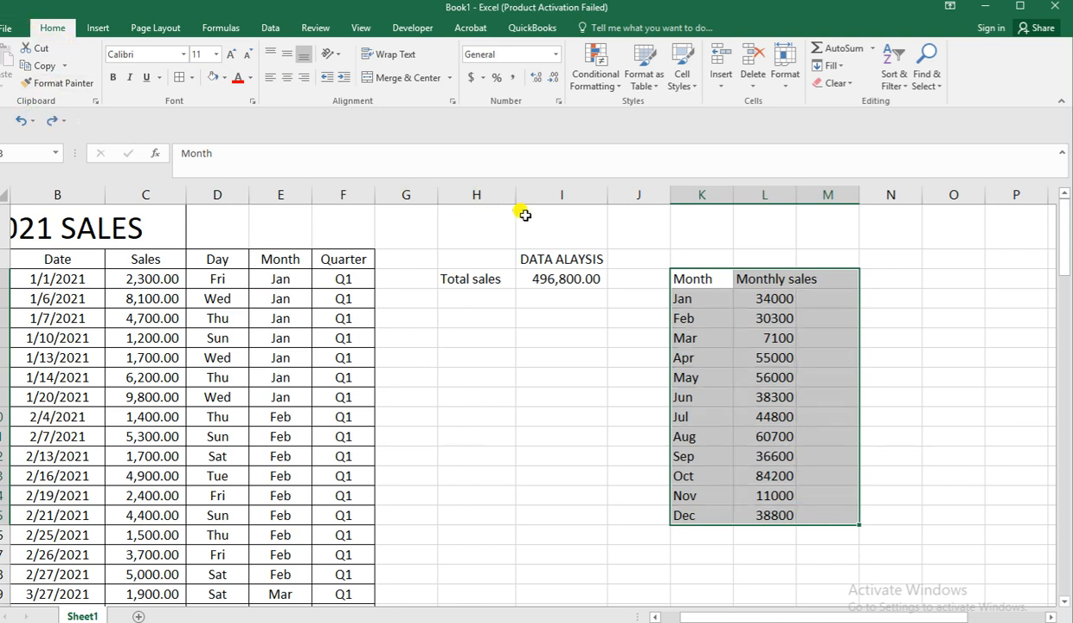
Apply all borders to the monthly sales table in K3:L15.
{"action": "left_click", "coordinate": [698, 296]}
{"action": "left_click_drag", "start_coordinate": [687, 277], "coordinate": [783, 513]}
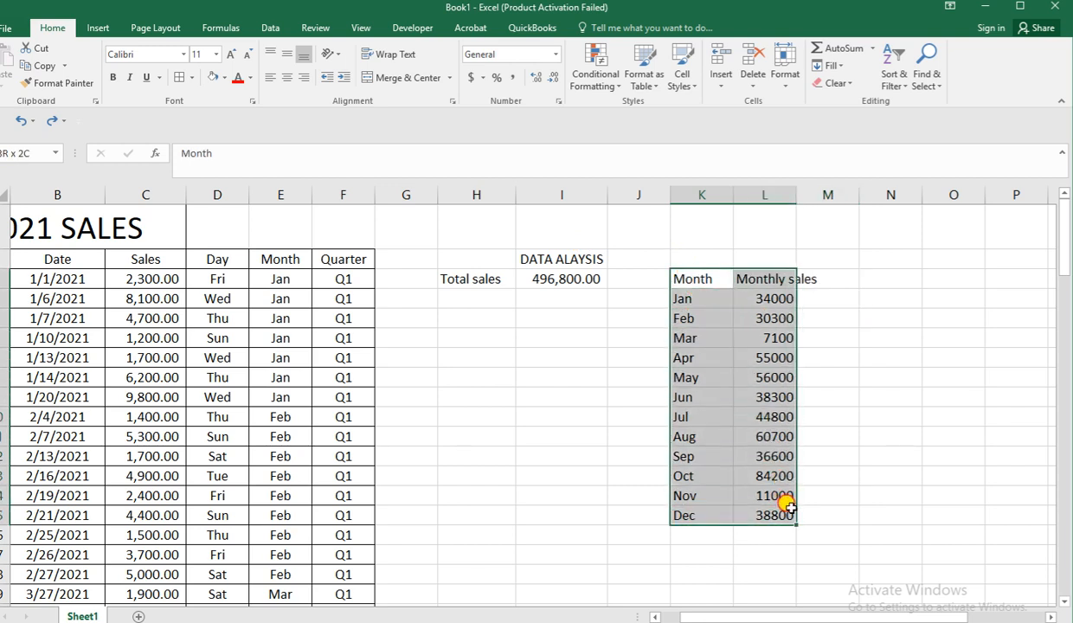
{"action": "left_click", "coordinate": [181, 77]}
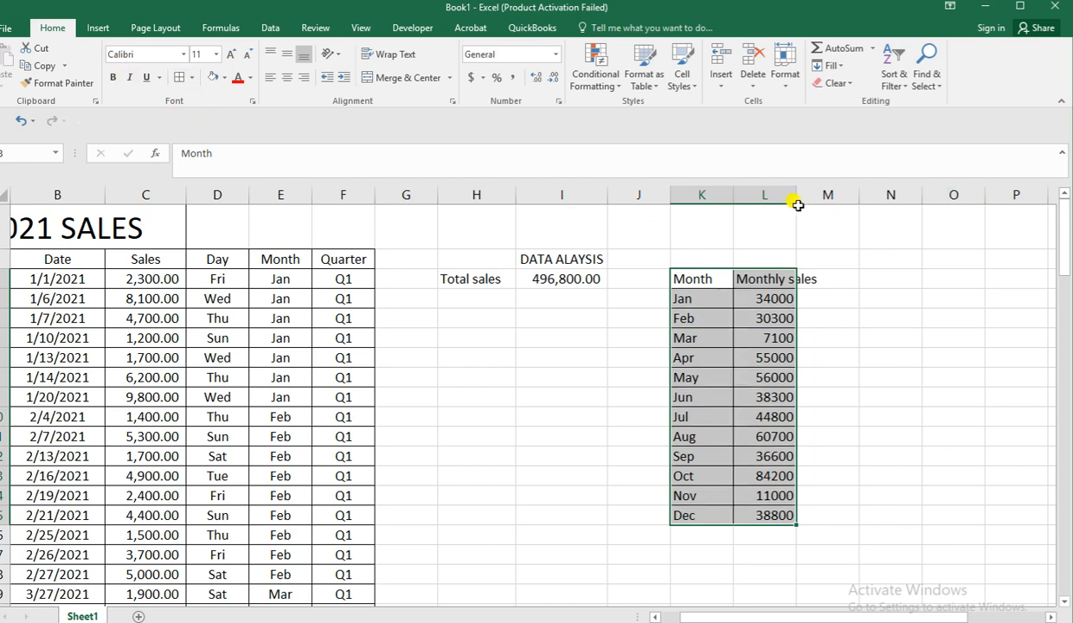
Widen column L so the "Monthly sales" heading fits inside its cell.
{"action": "left_click_drag", "start_coordinate": [795, 191], "coordinate": [816, 190]}
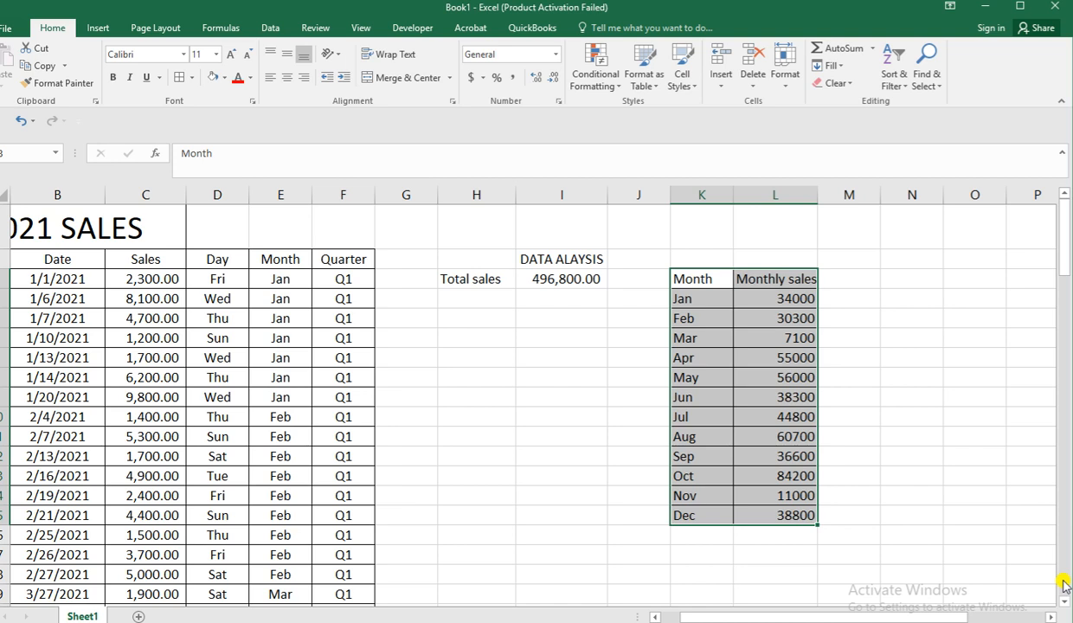
{"action": "left_click", "coordinate": [875, 481]}
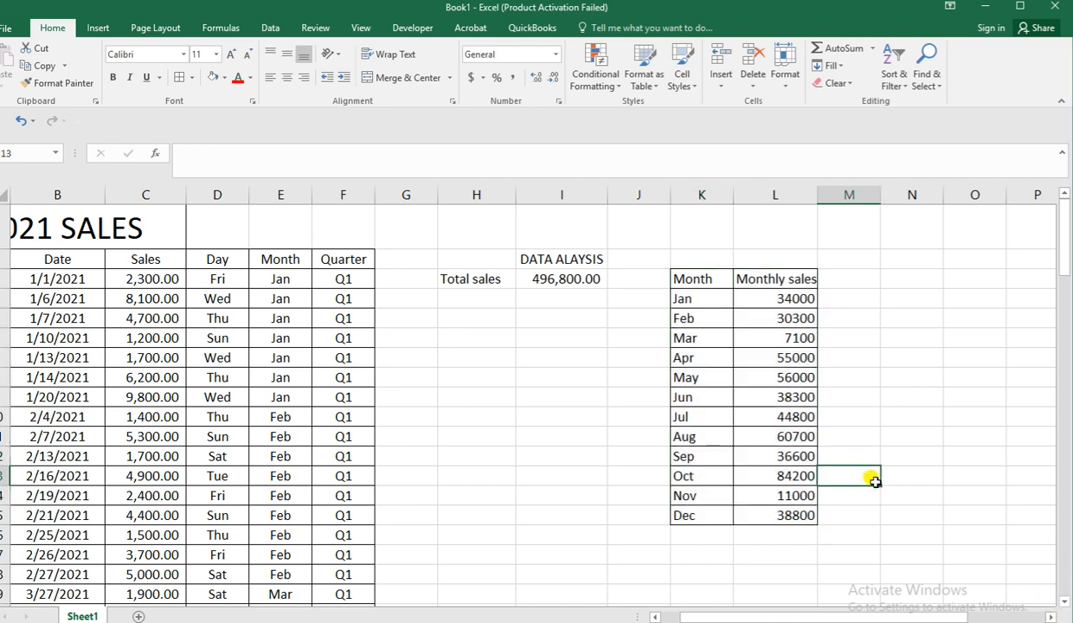
{"action": "scroll", "coordinate": [875, 481], "scroll_direction": "down", "scroll_amount": 1, "text": "ctrl"}
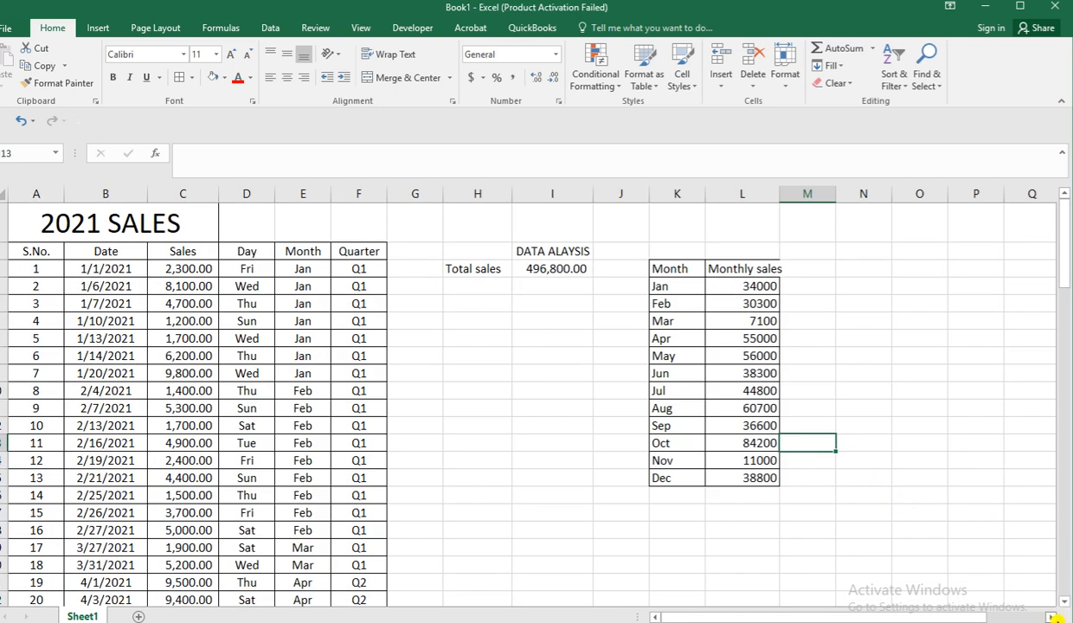
{"action": "left_click", "coordinate": [1056, 618]}
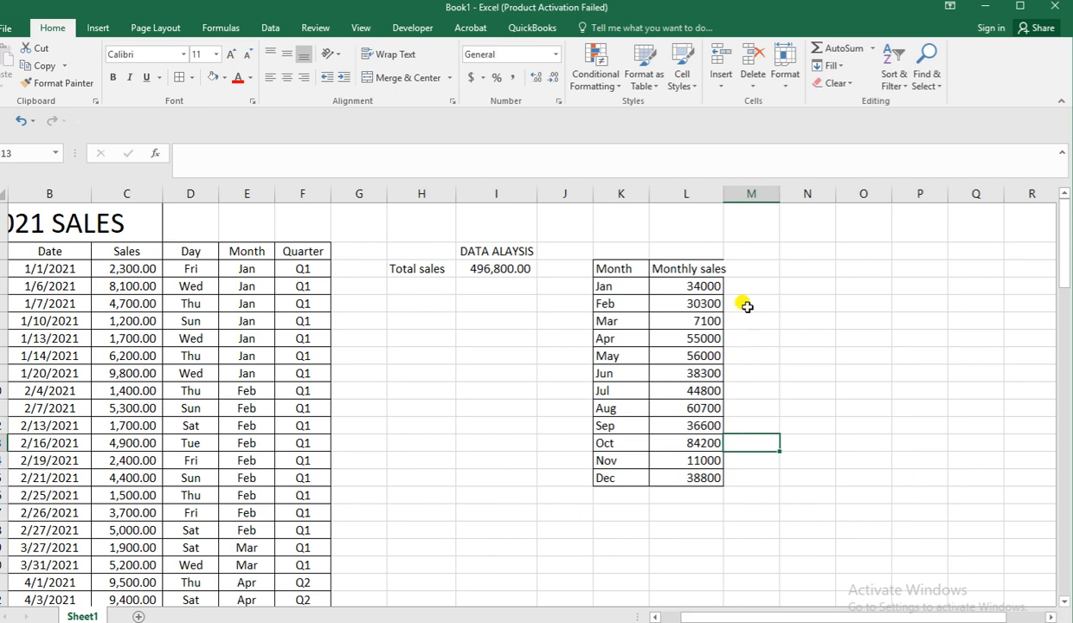
{"action": "left_click_drag", "start_coordinate": [724, 193], "coordinate": [738, 192]}
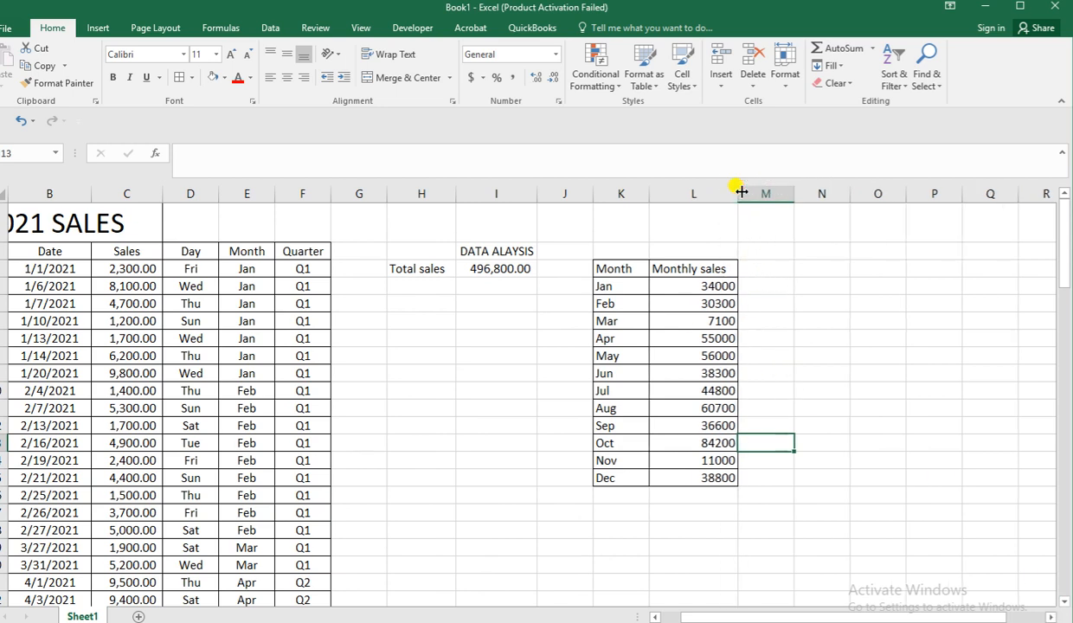
Enter the headings "Quarter" in M3 and "Q.SALES" in N3 beside the monthly sales table.
{"action": "left_click", "coordinate": [772, 267]}
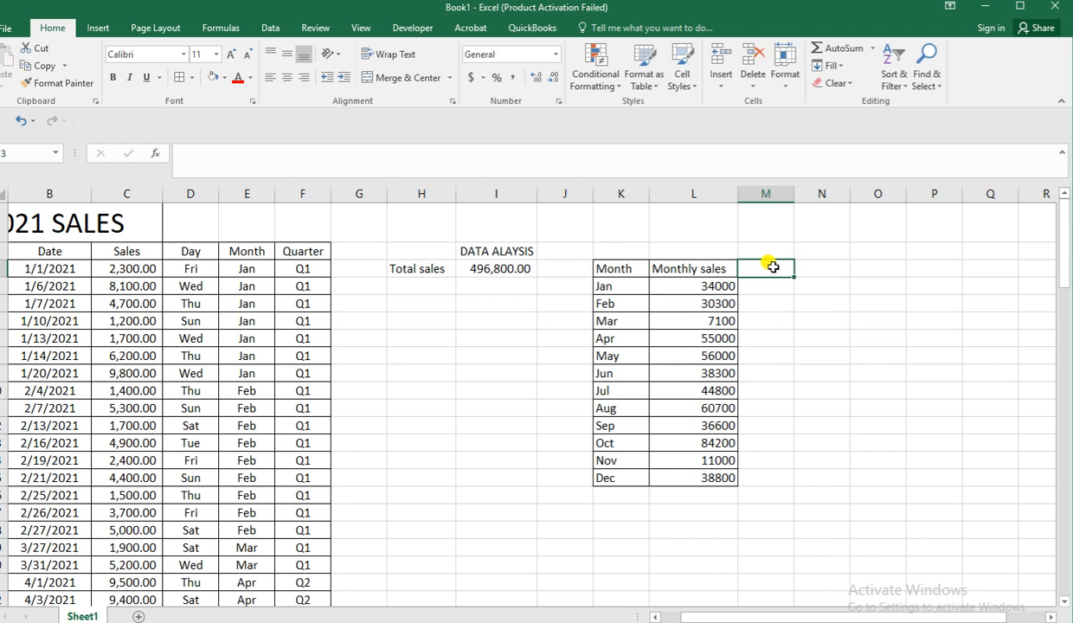
{"action": "type", "text": "Q"}
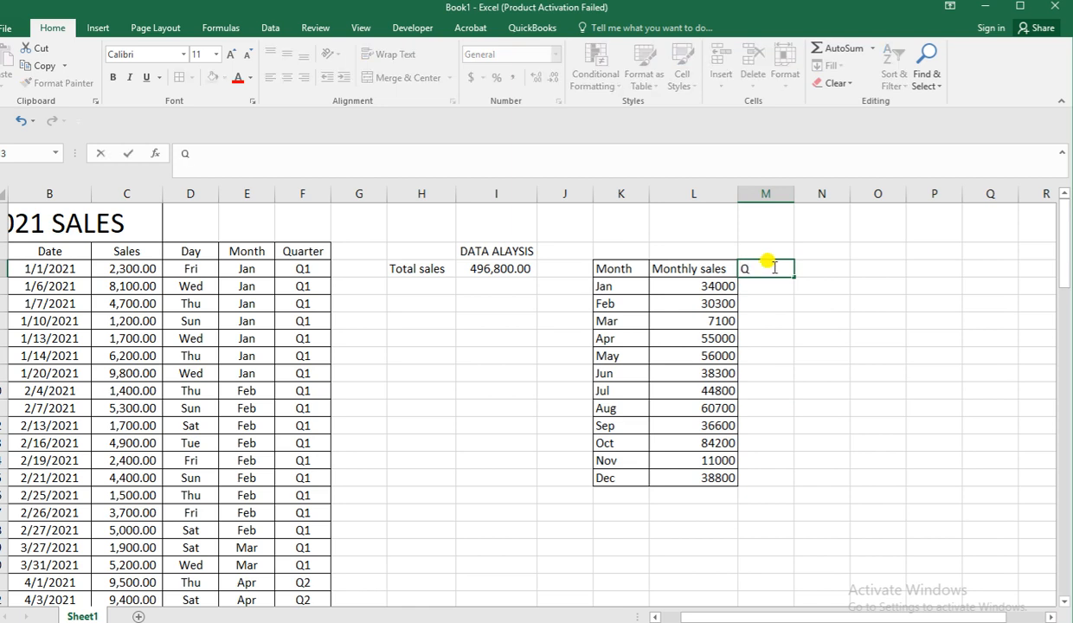
{"action": "type", "text": "uarter"}
{"action": "left_click", "coordinate": [822, 270]}
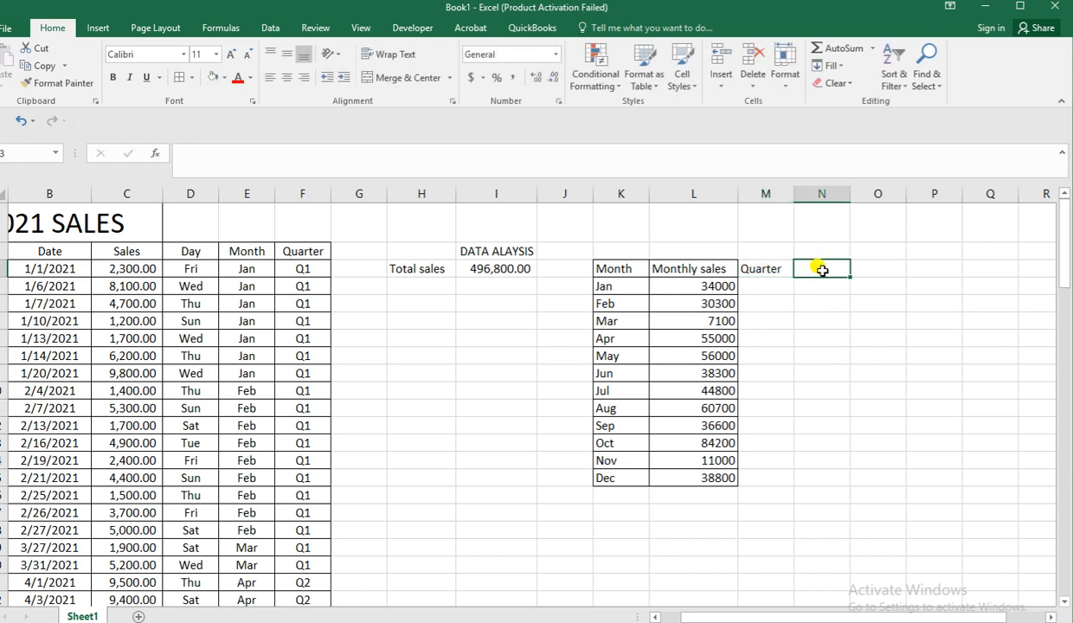
{"action": "type", "text": "Q."}
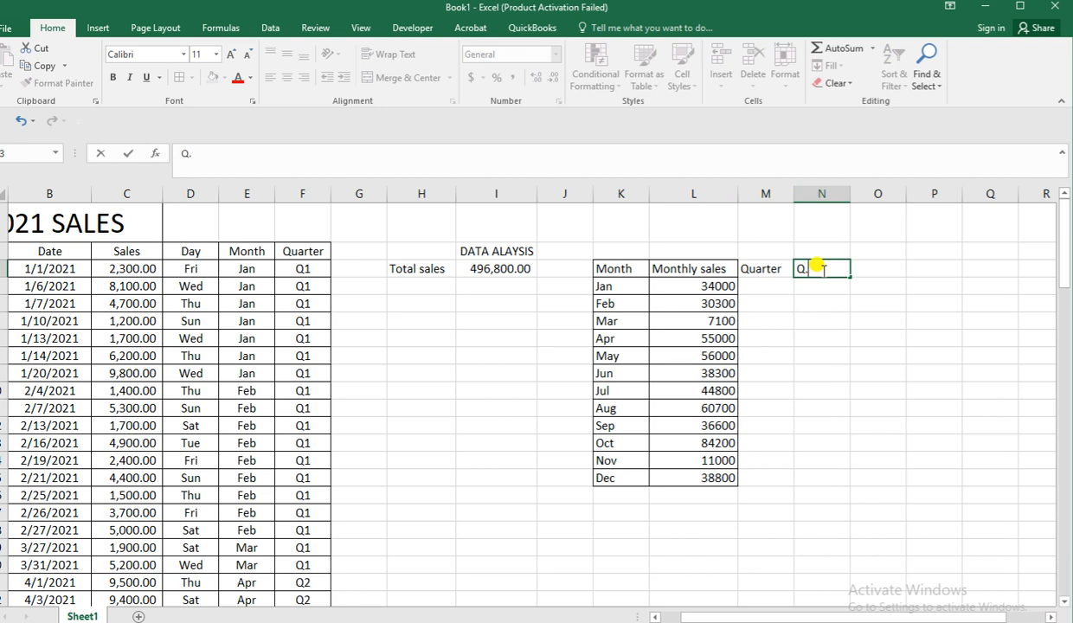
{"action": "type", "text": "SALES"}
{"action": "left_click", "coordinate": [800, 338]}
Insert a blank column between the monthly sales table and the "Quarter" heading.
{"action": "left_click", "coordinate": [765, 194]}
{"action": "right_click", "coordinate": [767, 196]}
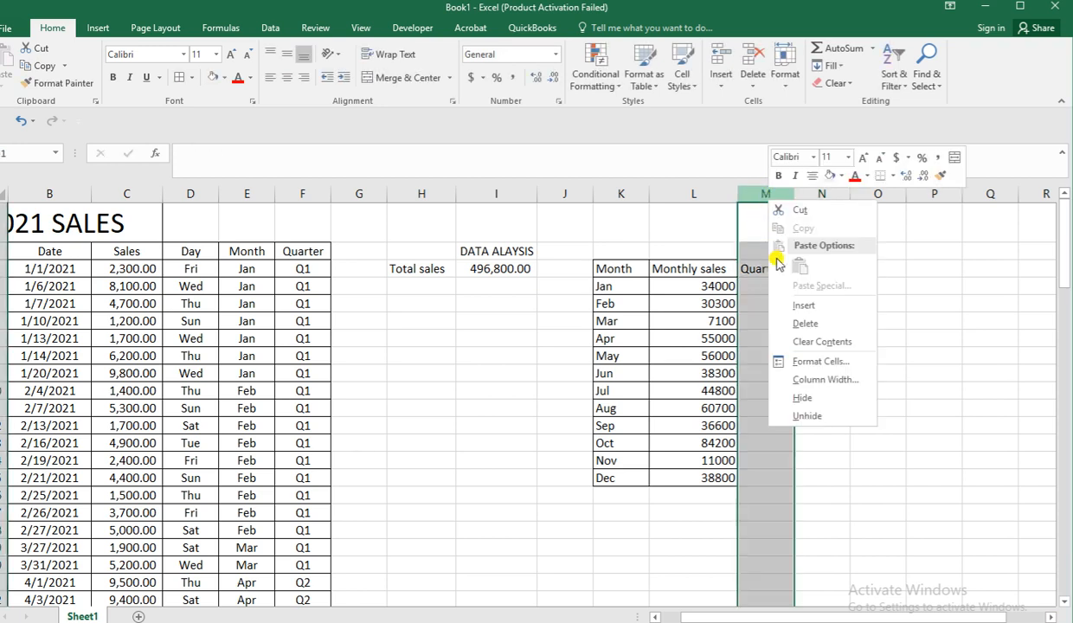
{"action": "left_click", "coordinate": [803, 304]}
{"action": "left_click", "coordinate": [782, 303]}
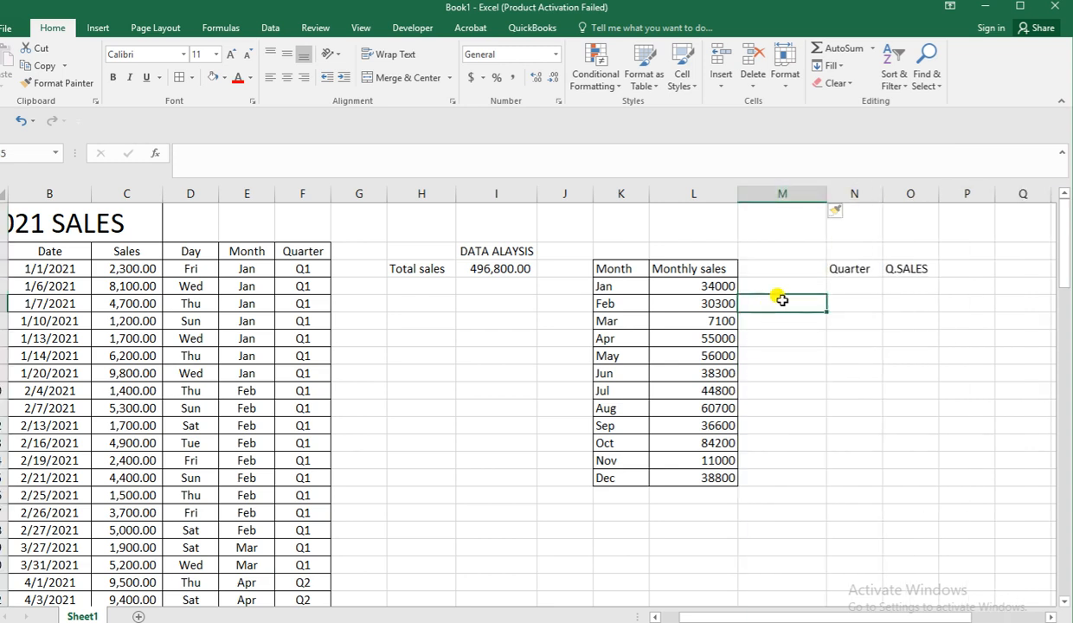
{"action": "left_click", "coordinate": [775, 195]}
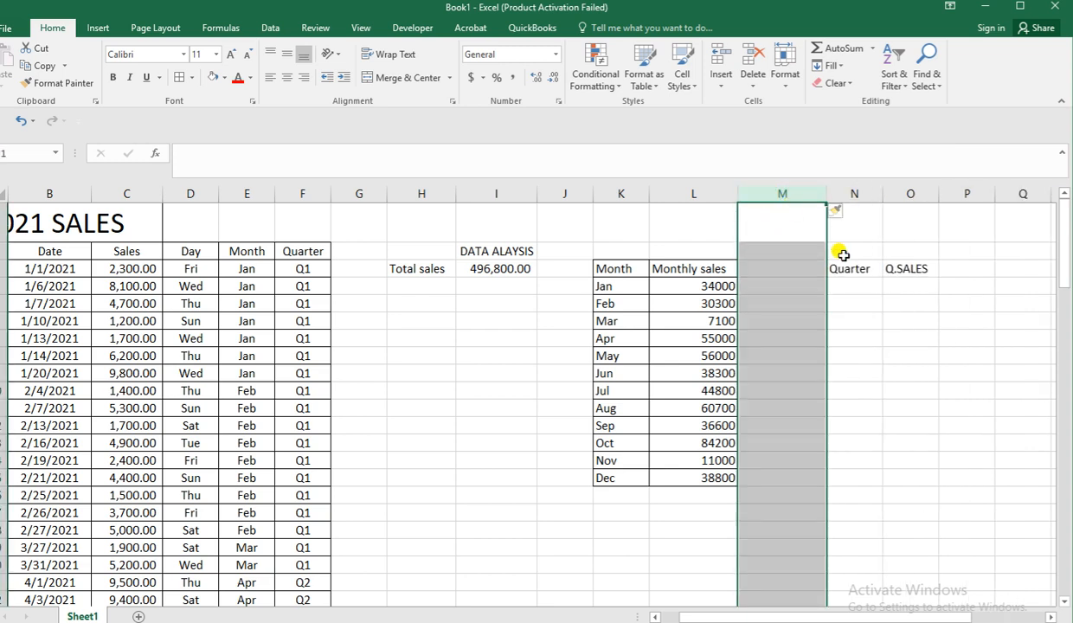
List the quarters Q1, Q2, Q3 and Q4 in N4:N7 under the "Quarter" heading.
{"action": "left_click", "coordinate": [1053, 616]}
{"action": "left_click", "coordinate": [1052, 616]}
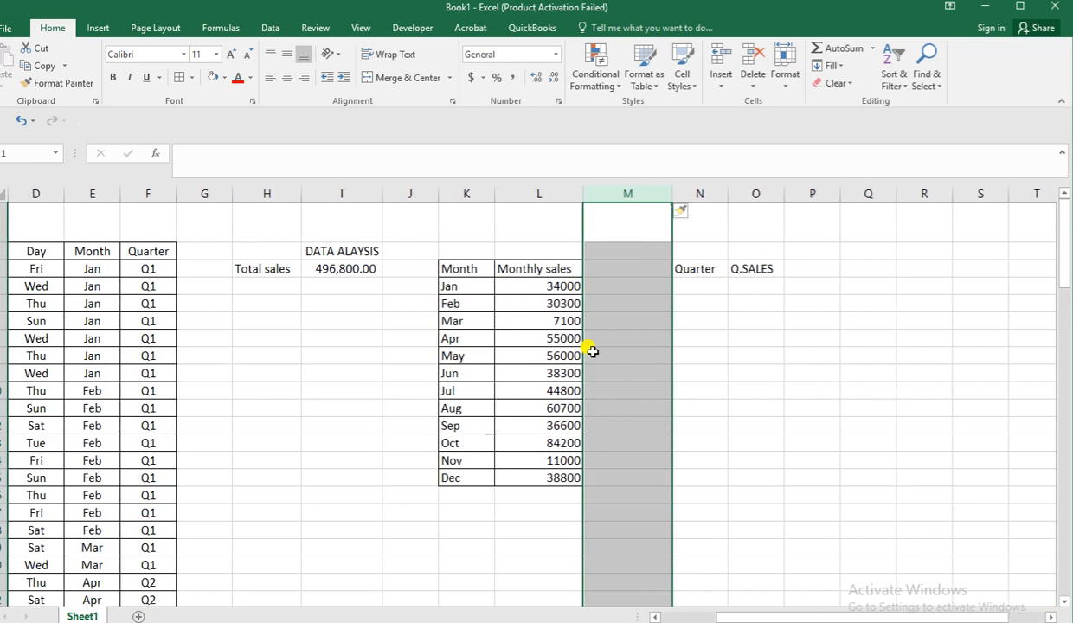
{"action": "left_click", "coordinate": [683, 291]}
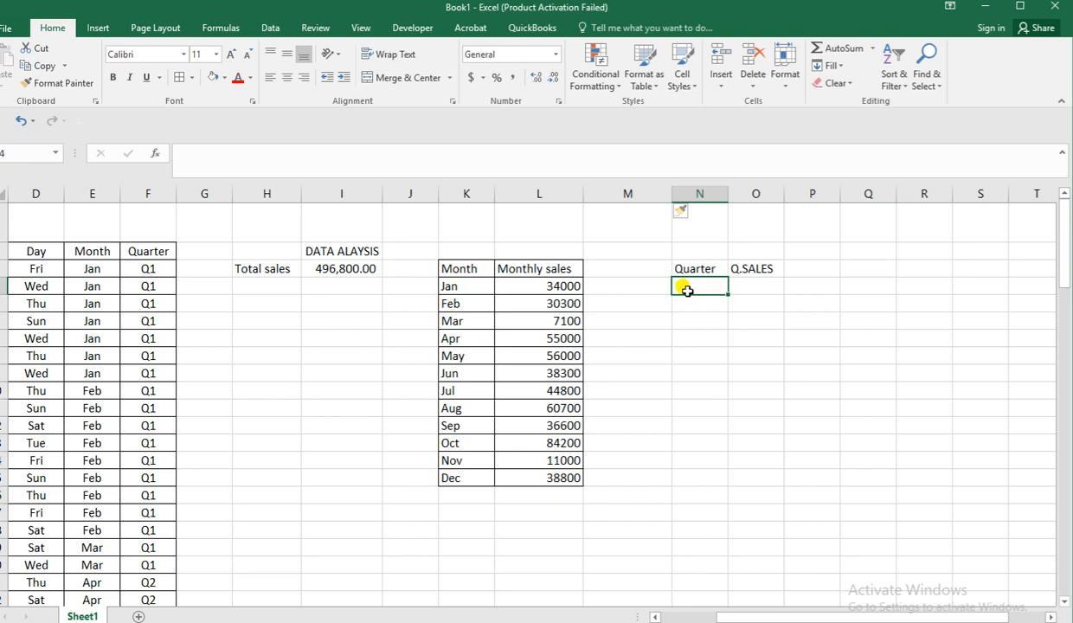
{"action": "type", "text": "Qu"}
{"action": "key", "text": "Escape"}
{"action": "key", "text": "Return"}
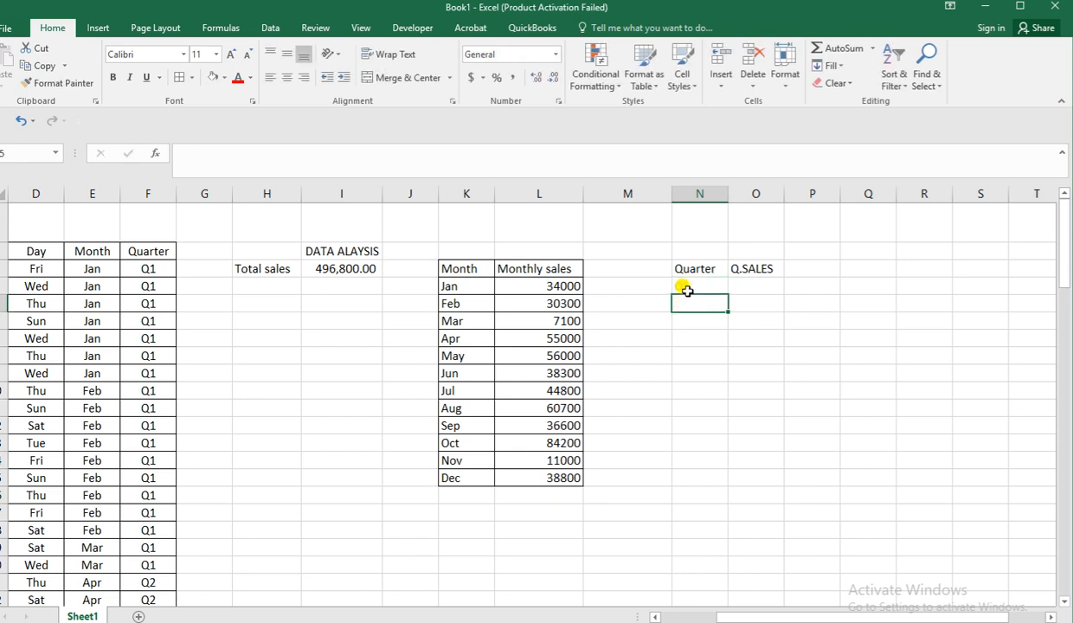
{"action": "type", "text": "Q2"}
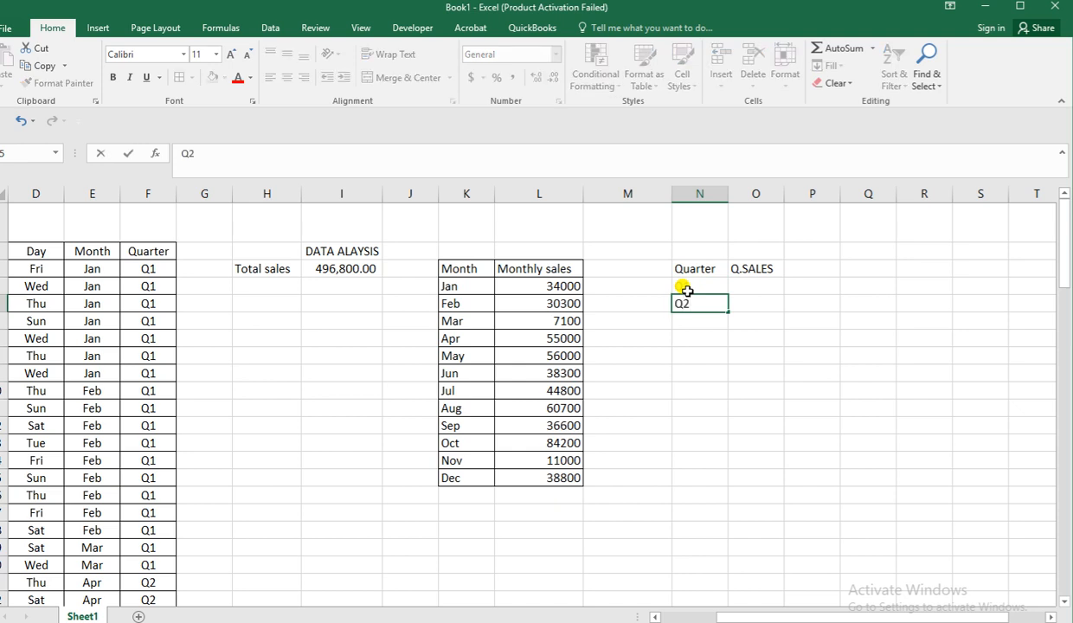
{"action": "key", "text": "Return"}
{"action": "type", "text": "Q3"}
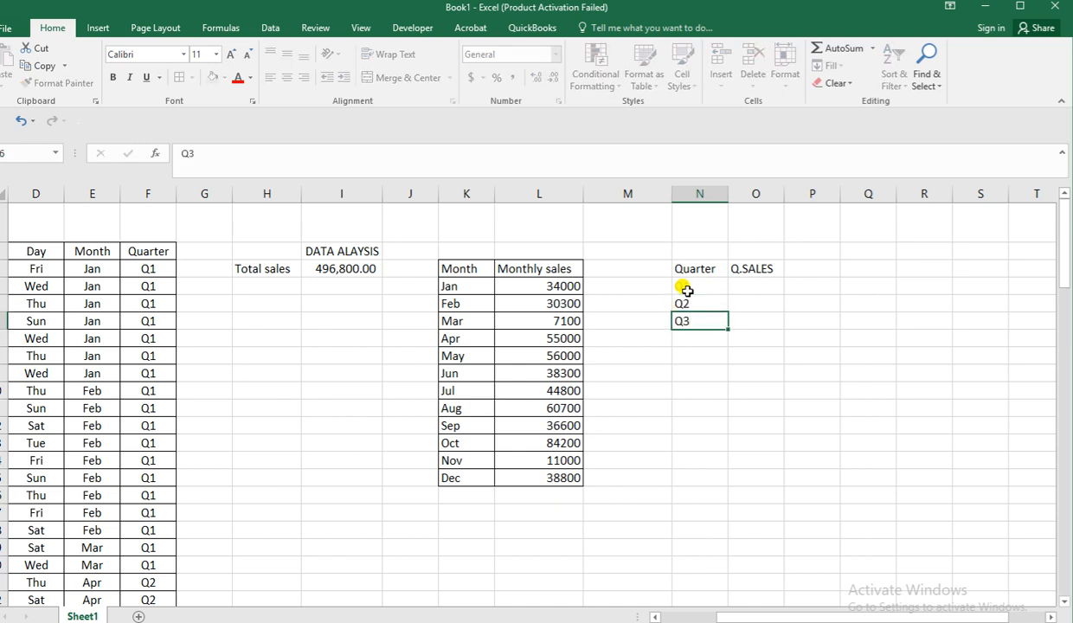
{"action": "key", "text": "Return"}
{"action": "type", "text": "Q4"}
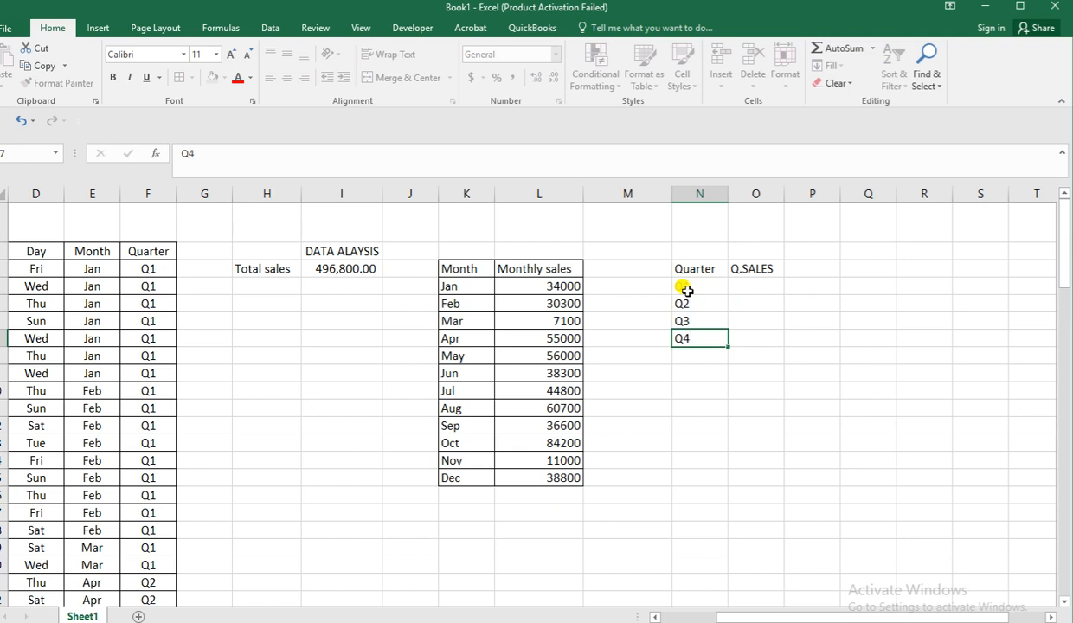
{"action": "key", "text": "Return"}
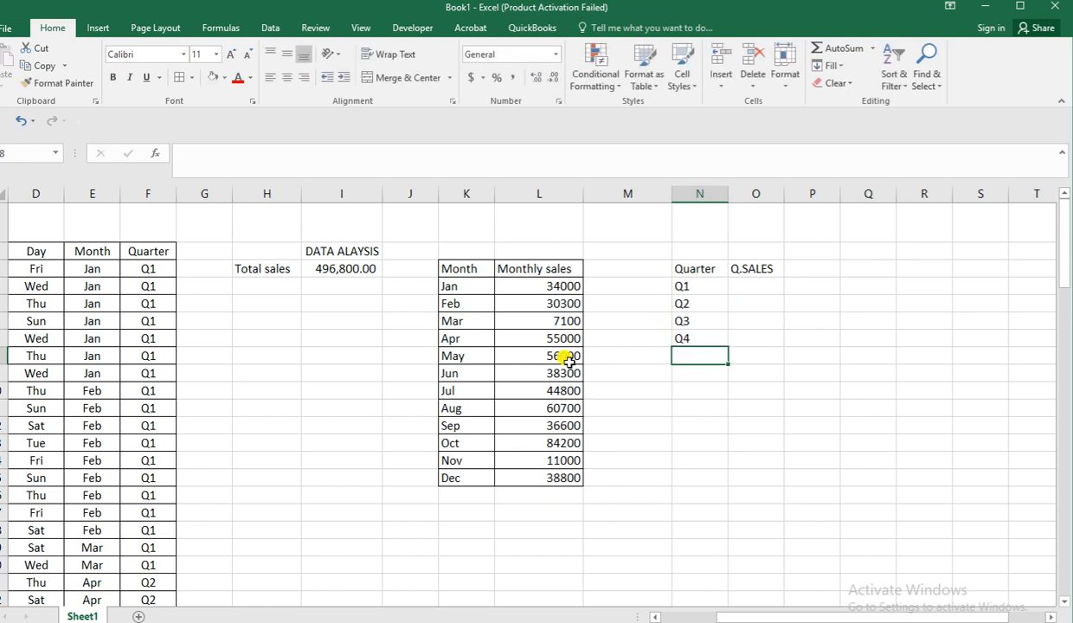
Narrow the blank column M to a slim gap between the monthly and quarterly tables.
{"action": "left_click", "coordinate": [655, 617]}
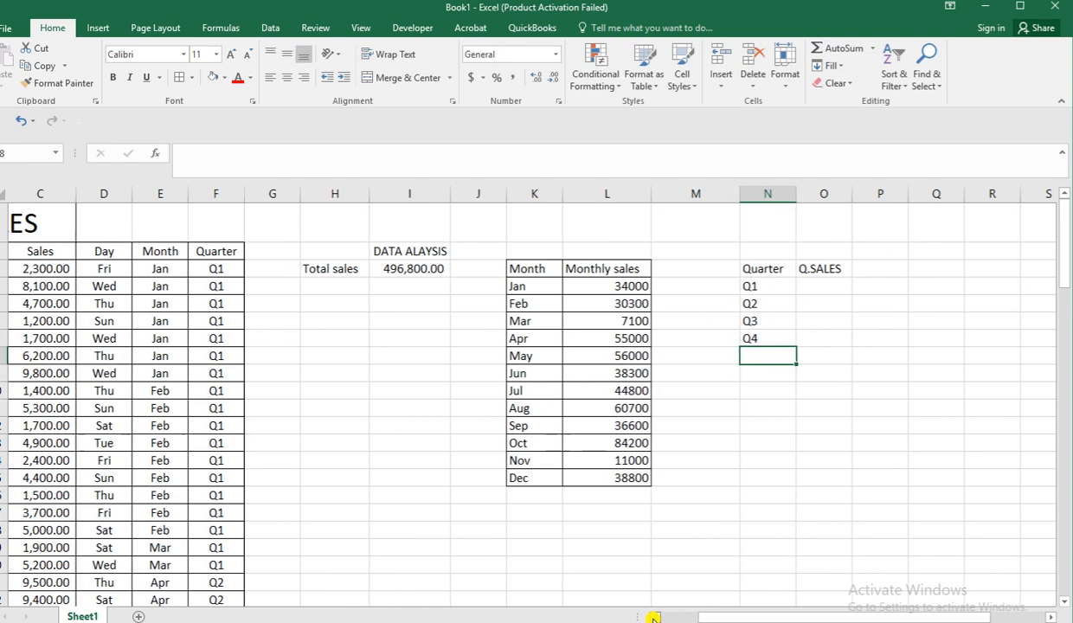
{"action": "left_click", "coordinate": [655, 617]}
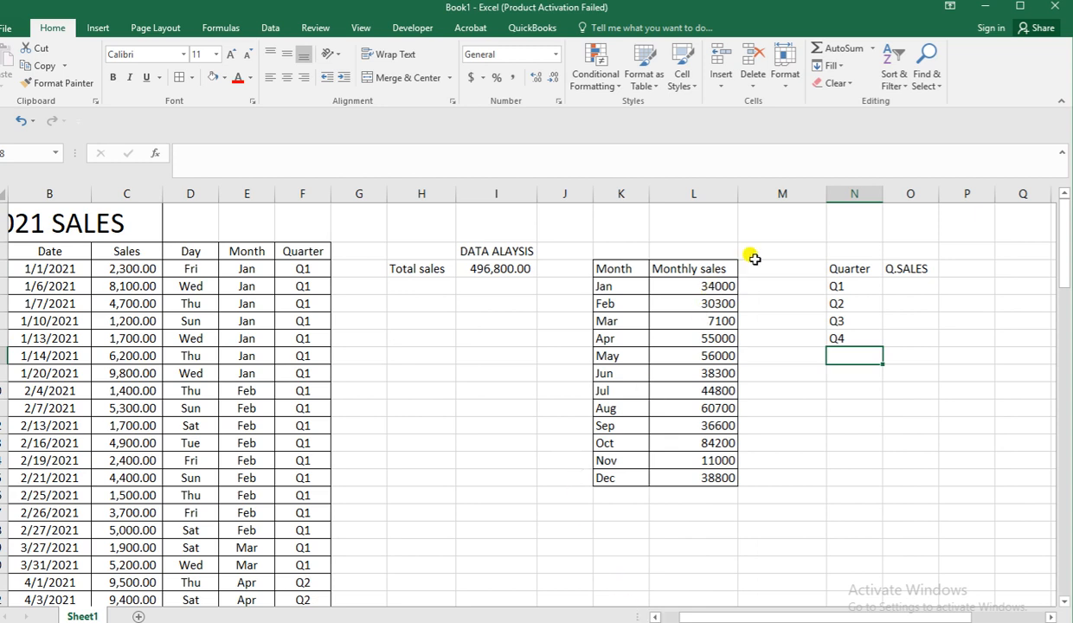
{"action": "left_click_drag", "start_coordinate": [826, 192], "coordinate": [764, 220]}
{"action": "left_click_drag", "start_coordinate": [760, 222], "coordinate": [760, 222]}
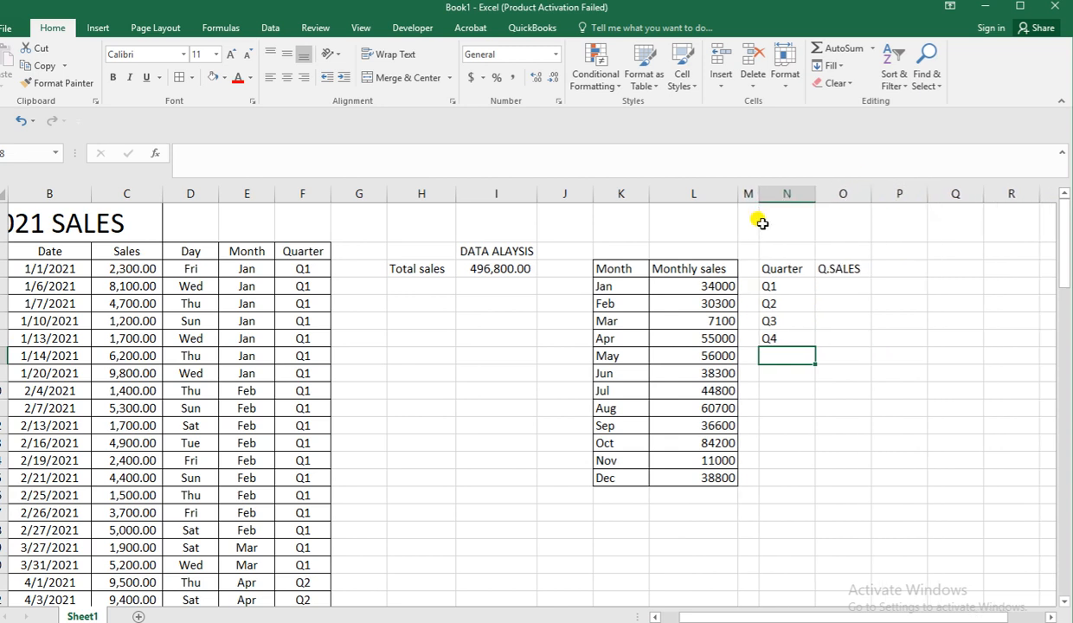
Enter the formula =SUMIF(F3:F102,N4,C3:C102) in O4 to total the Q1 sales.
{"action": "left_click", "coordinate": [845, 286]}
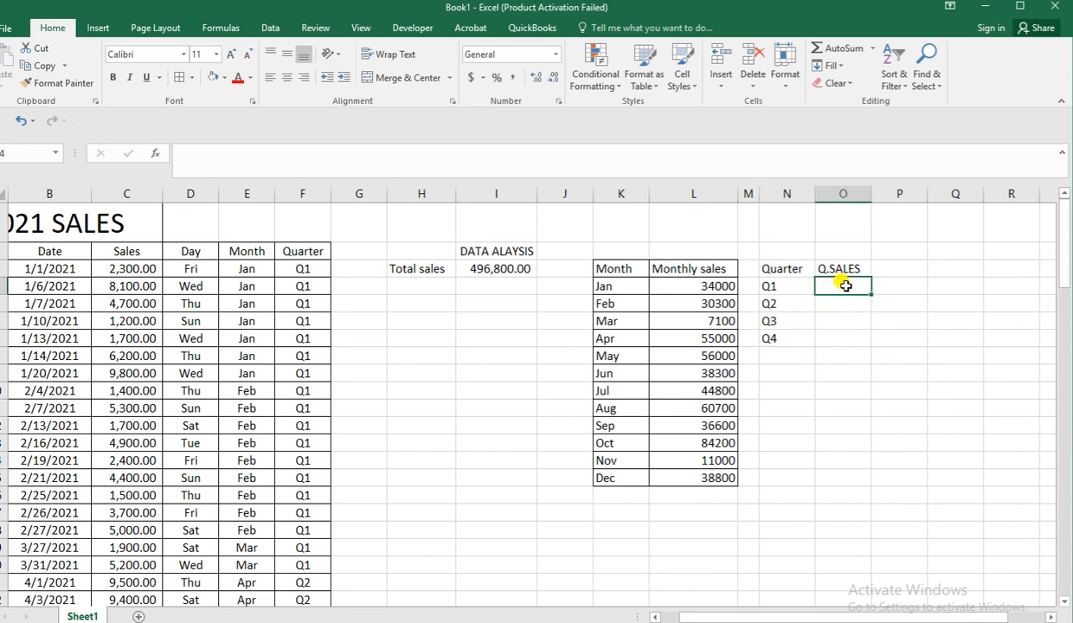
{"action": "type", "text": "=SUMI"}
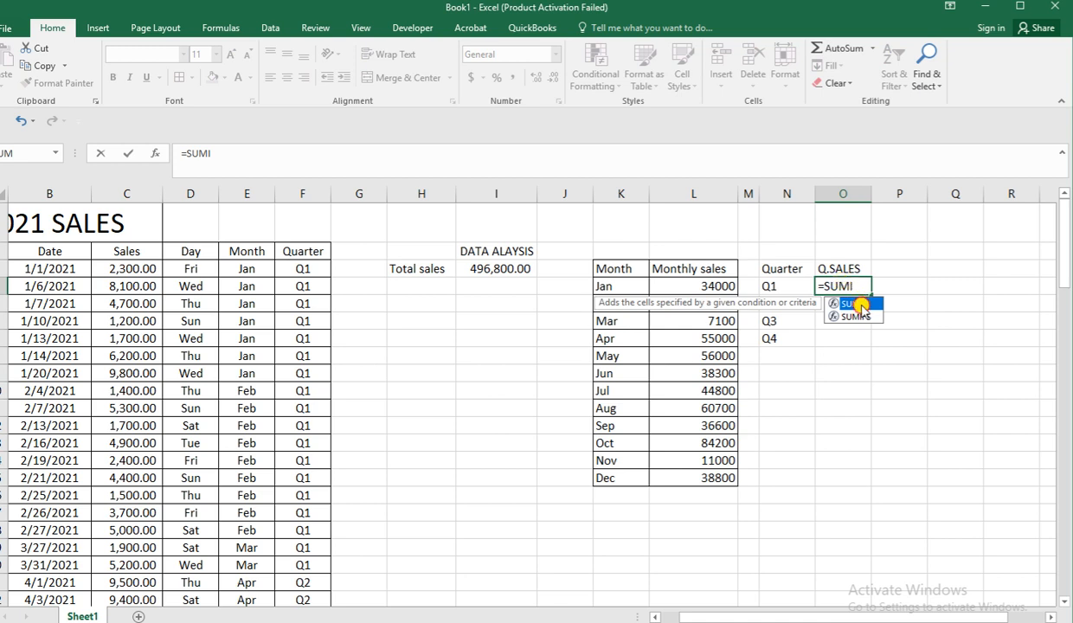
{"action": "double_click", "coordinate": [853, 304]}
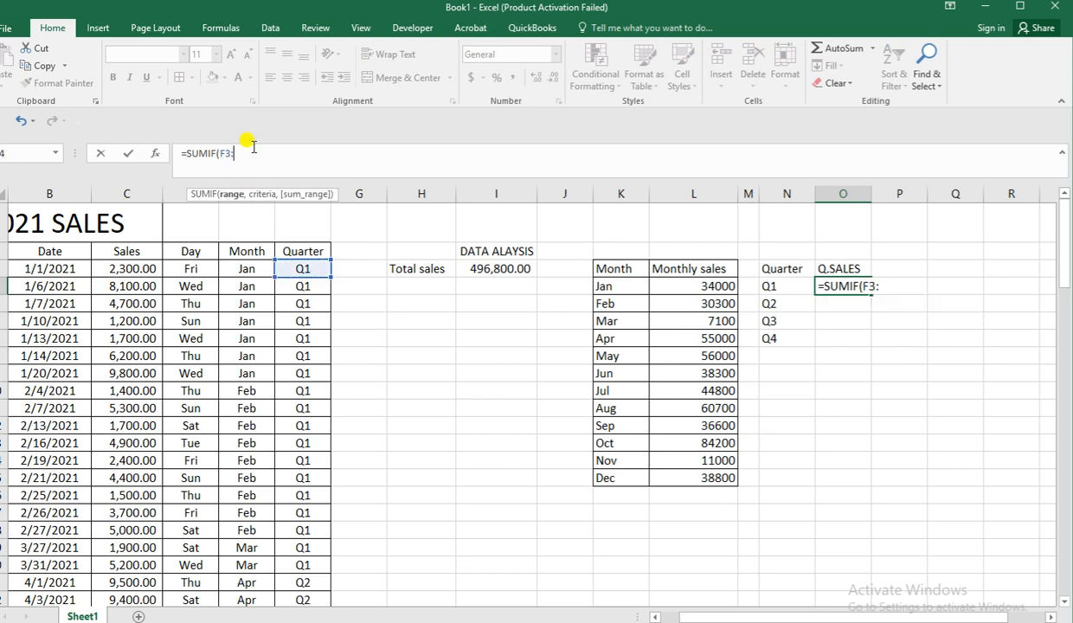
{"action": "key", "text": "ctrl+shift+Down"}
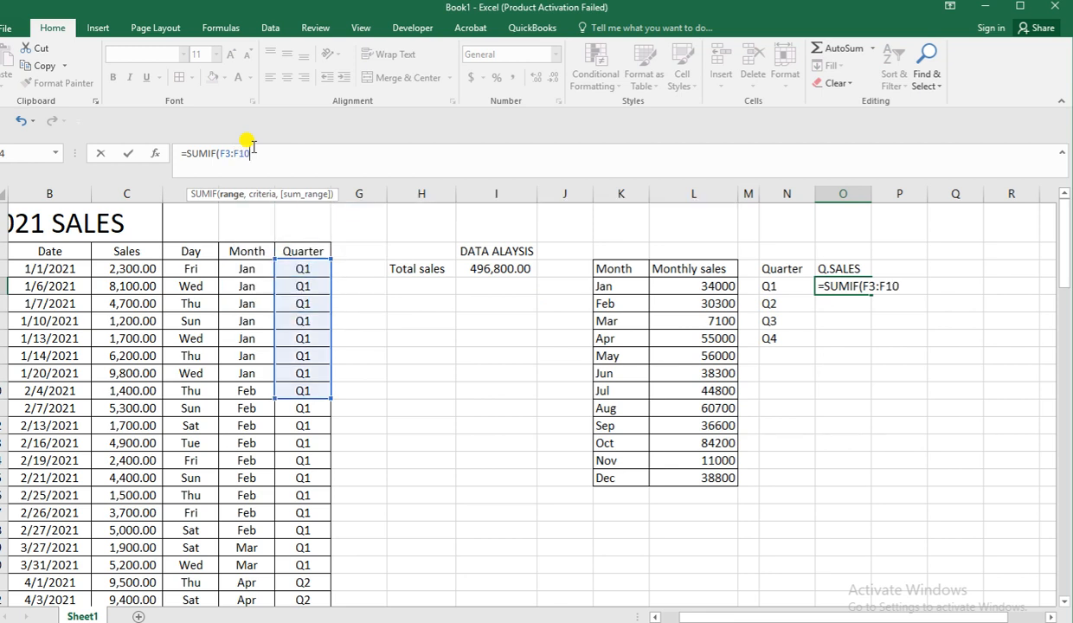
{"action": "type", "text": ","}
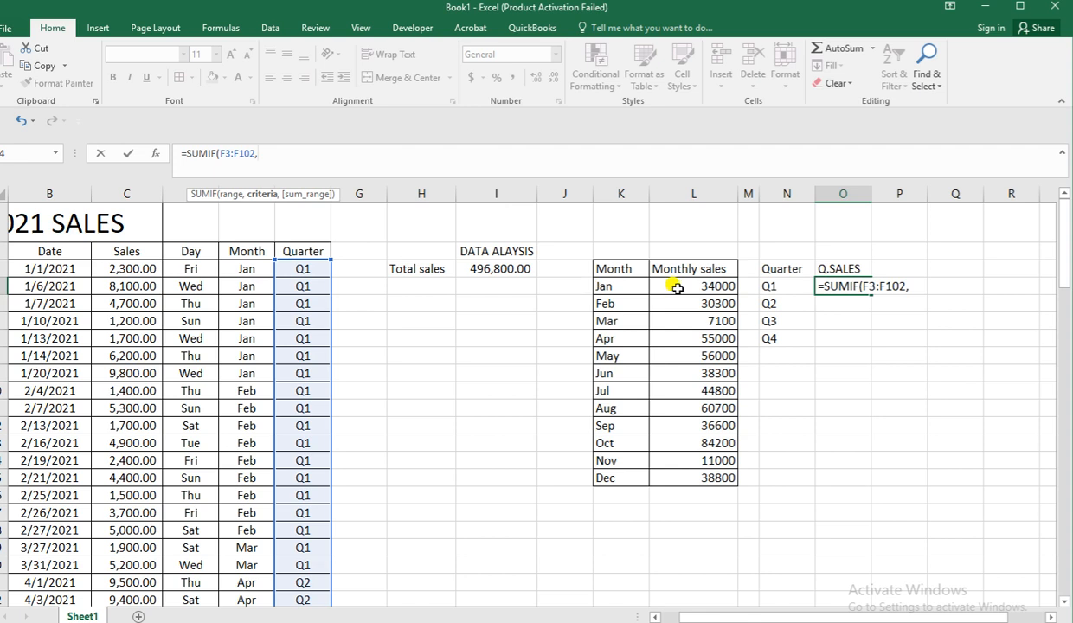
{"action": "left_click", "coordinate": [783, 288]}
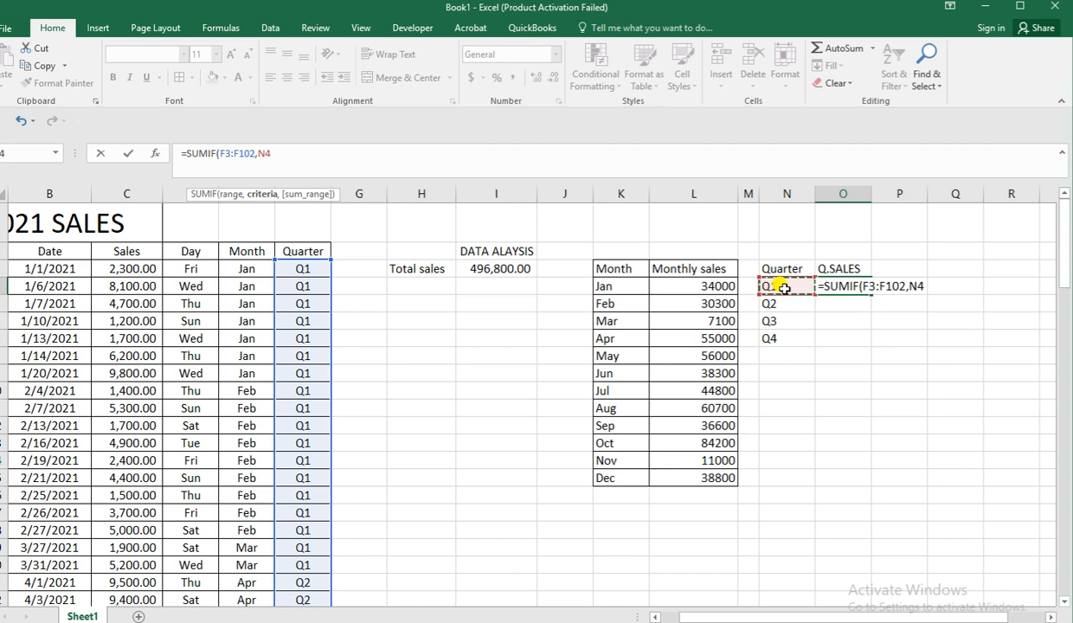
{"action": "type", "text": ","}
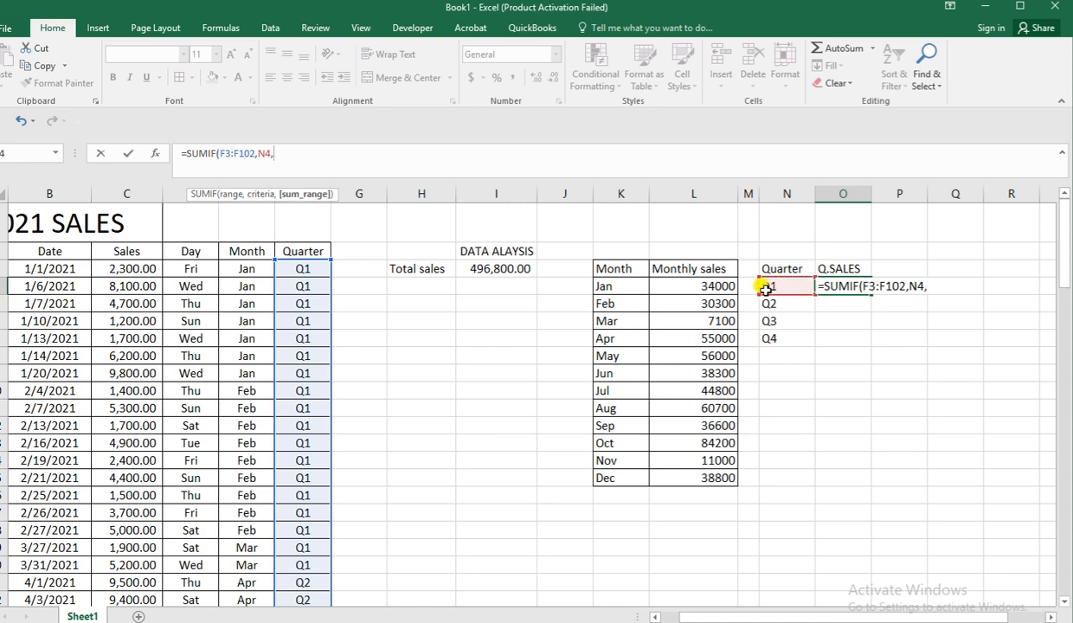
{"action": "left_click", "coordinate": [141, 270]}
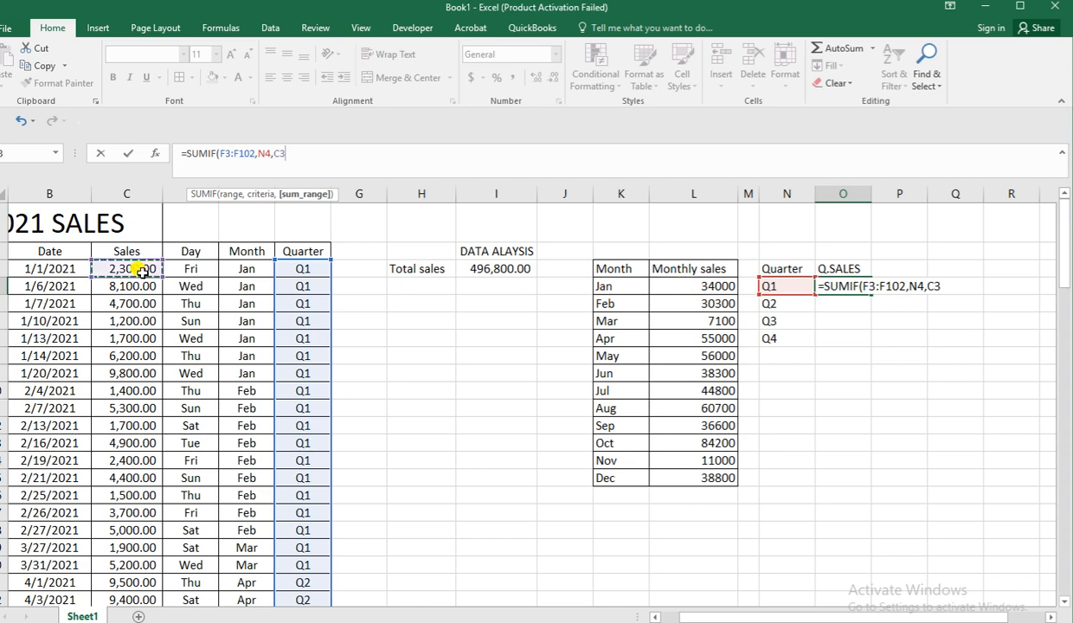
{"action": "type", "text": ":C102"}
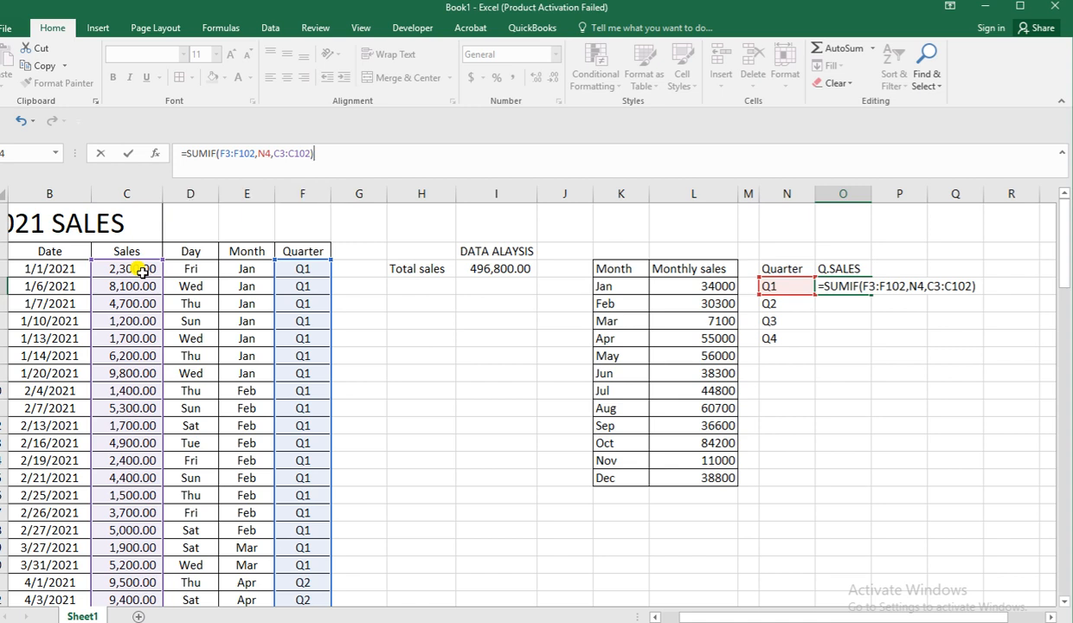
{"action": "key", "text": "Return"}
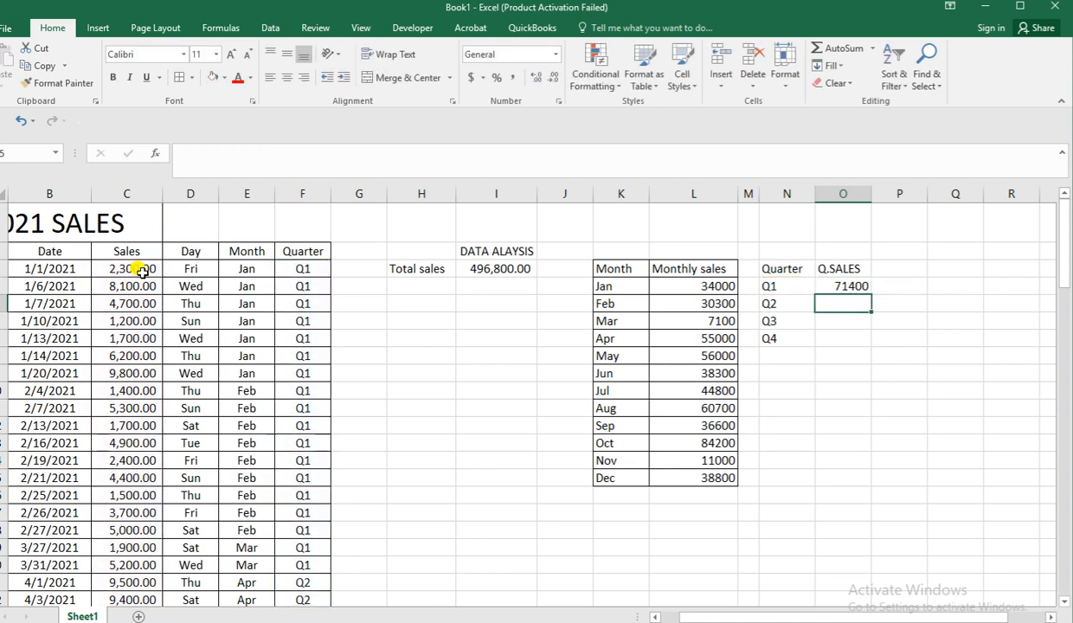
Make both ranges in the O4 formula absolute, as $F$3:$F$102 and $C$3:$C$102, leaving N4 relative.
{"action": "left_click", "coordinate": [852, 287]}
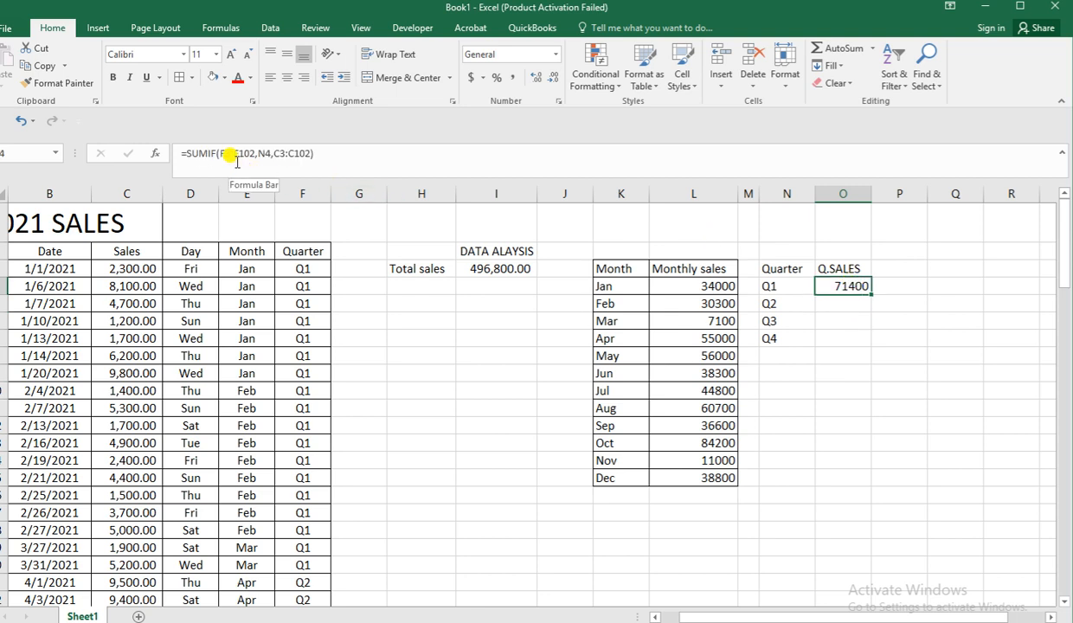
{"action": "left_click_drag", "start_coordinate": [220, 155], "coordinate": [250, 151]}
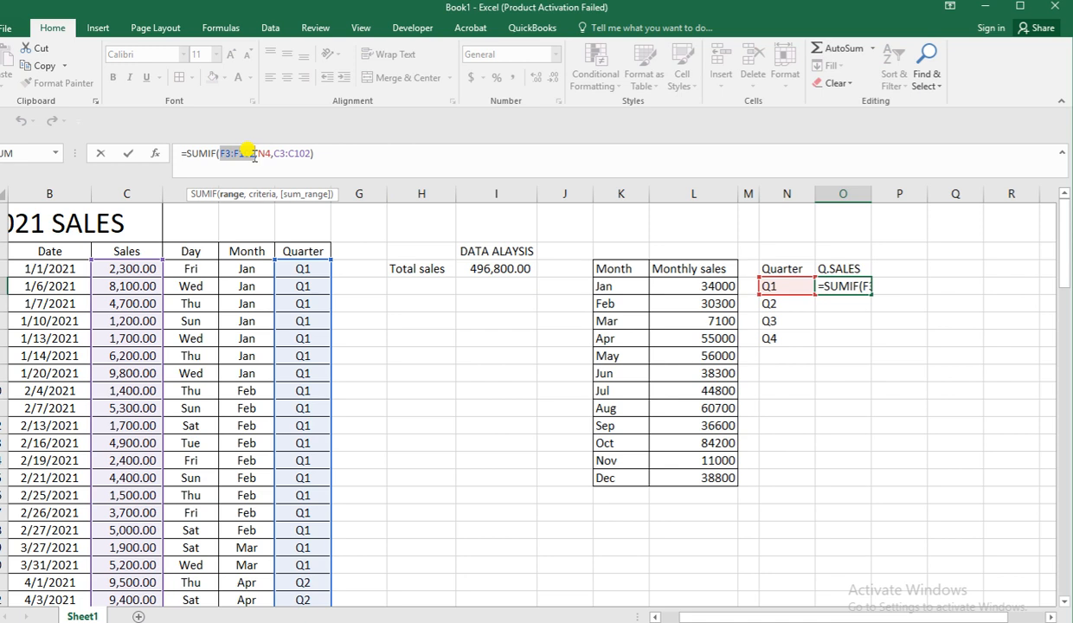
{"action": "key", "text": "F4"}
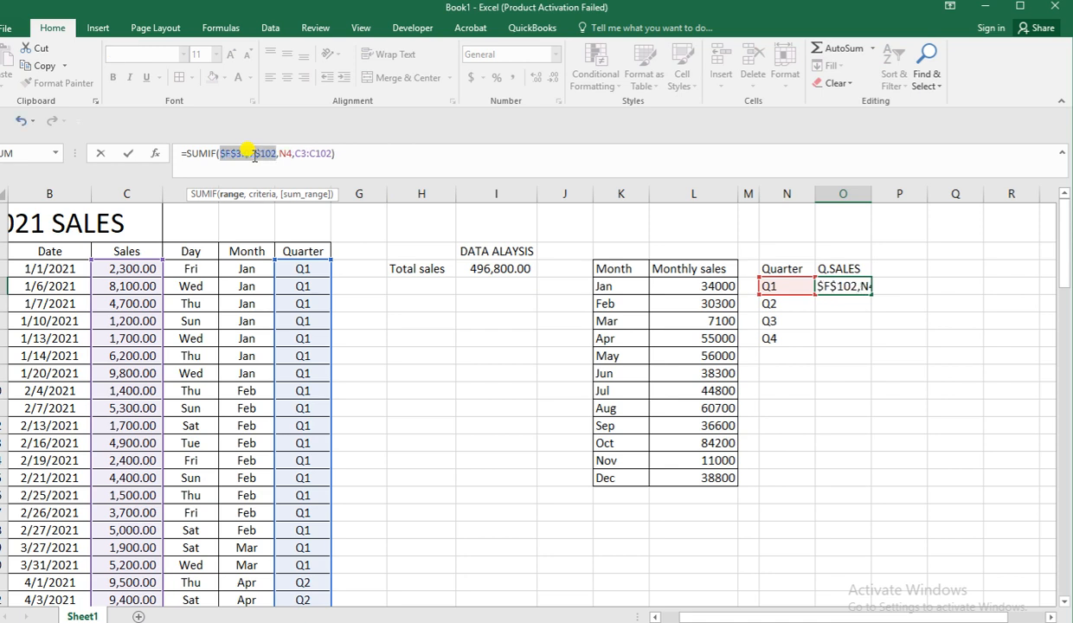
{"action": "left_click", "coordinate": [295, 152]}
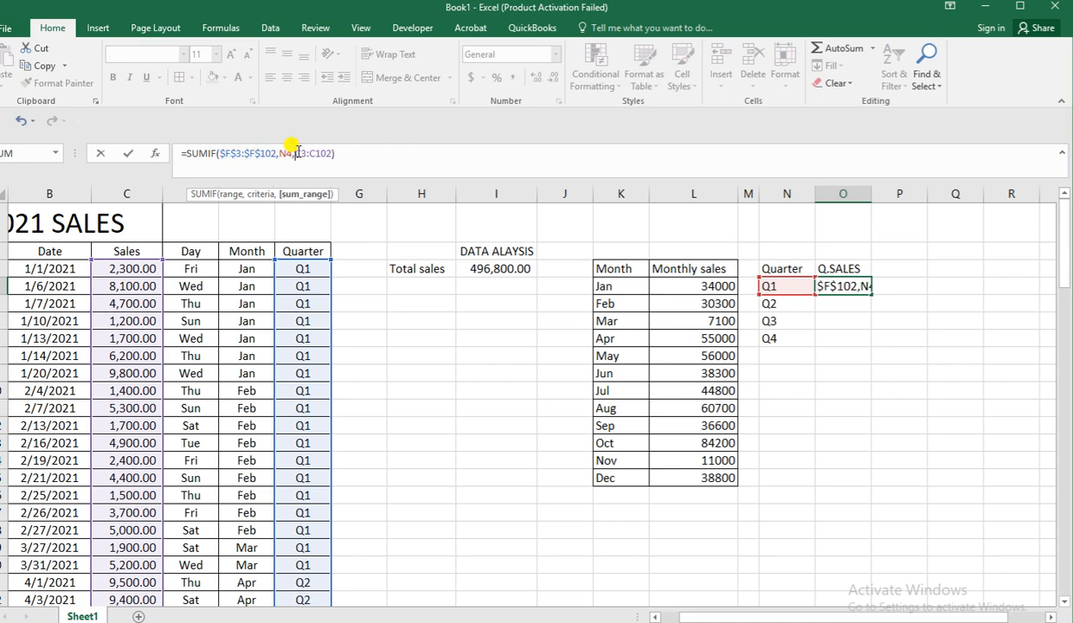
{"action": "left_click_drag", "start_coordinate": [295, 152], "coordinate": [333, 156]}
{"action": "key", "text": "F4"}
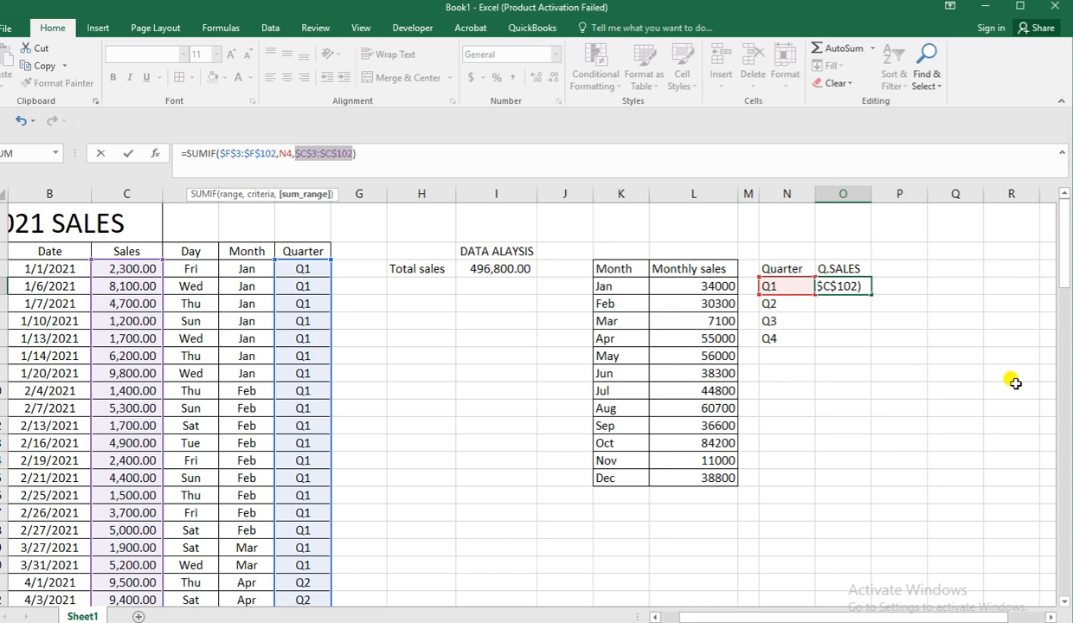
{"action": "key", "text": "Return"}
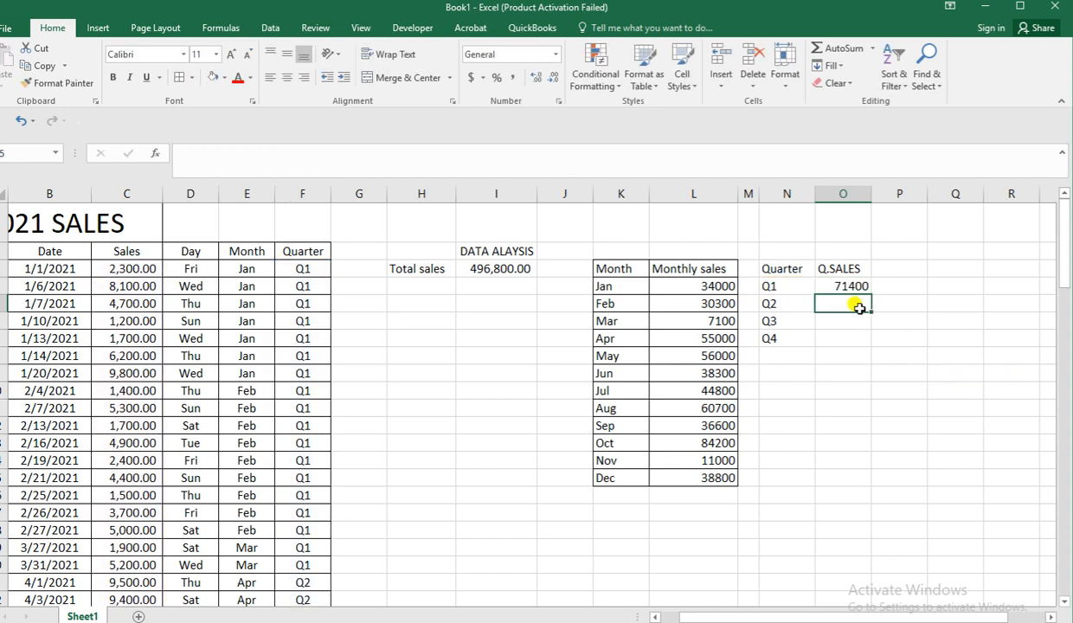
Copy the Q1 formula from O4 down through O7 for the quarters Q2 to Q4.
{"action": "left_click", "coordinate": [838, 285]}
{"action": "left_click_drag", "start_coordinate": [872, 295], "coordinate": [859, 339]}
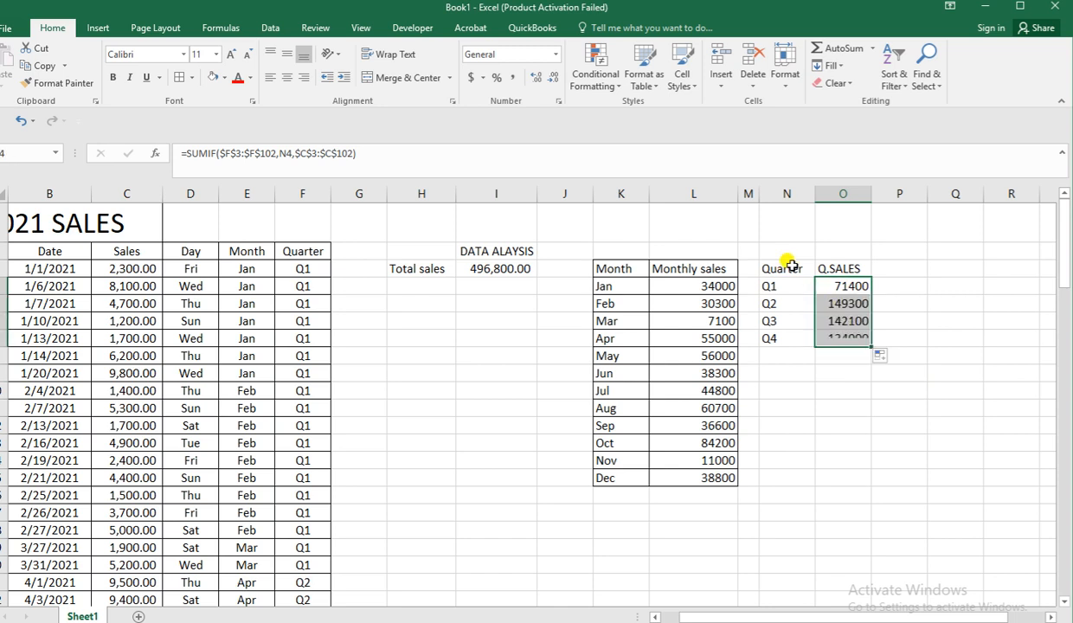
Add borders to all cells of the quarterly table N3:O7 and bold the headers of both breakdown tables in K3:O3.
{"action": "left_click_drag", "start_coordinate": [789, 265], "coordinate": [844, 343]}
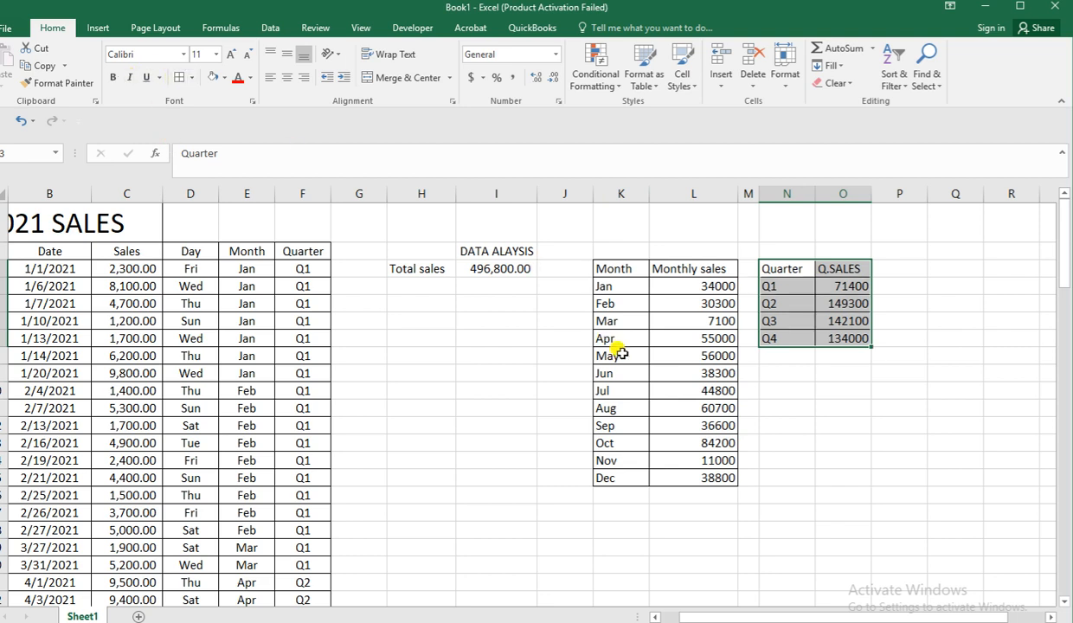
{"action": "left_click", "coordinate": [821, 432]}
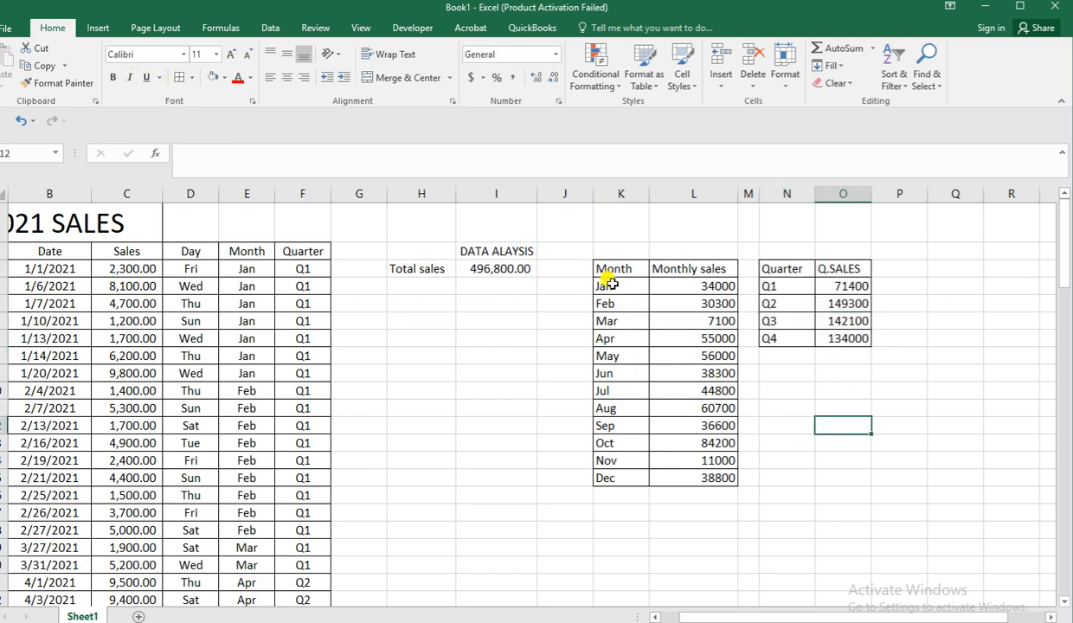
{"action": "left_click_drag", "start_coordinate": [610, 272], "coordinate": [821, 270]}
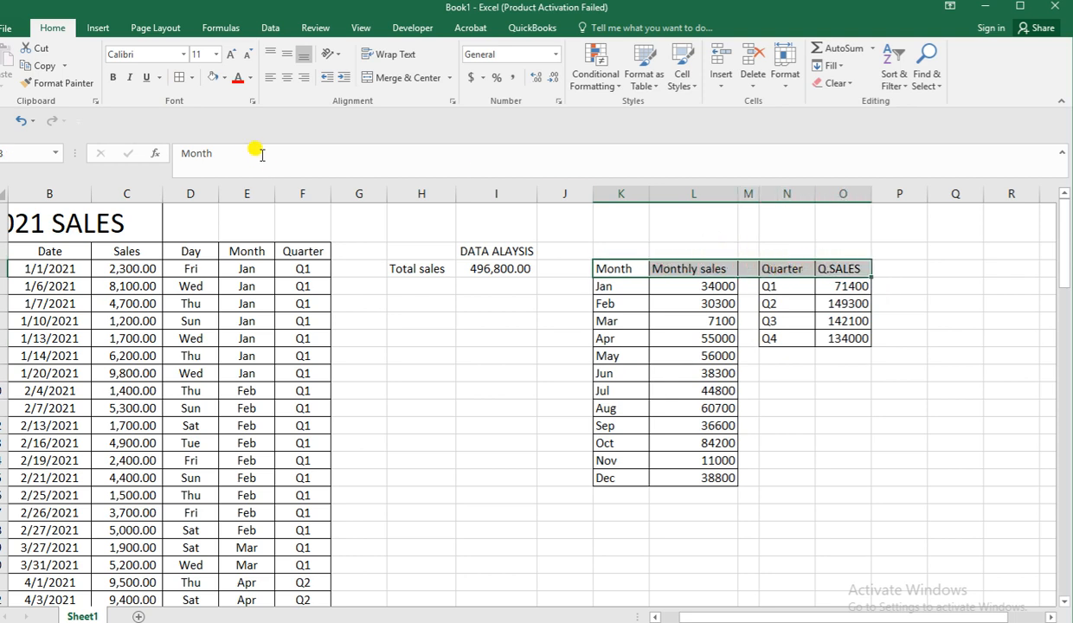
{"action": "left_click", "coordinate": [112, 77]}
{"action": "left_click", "coordinate": [956, 405]}
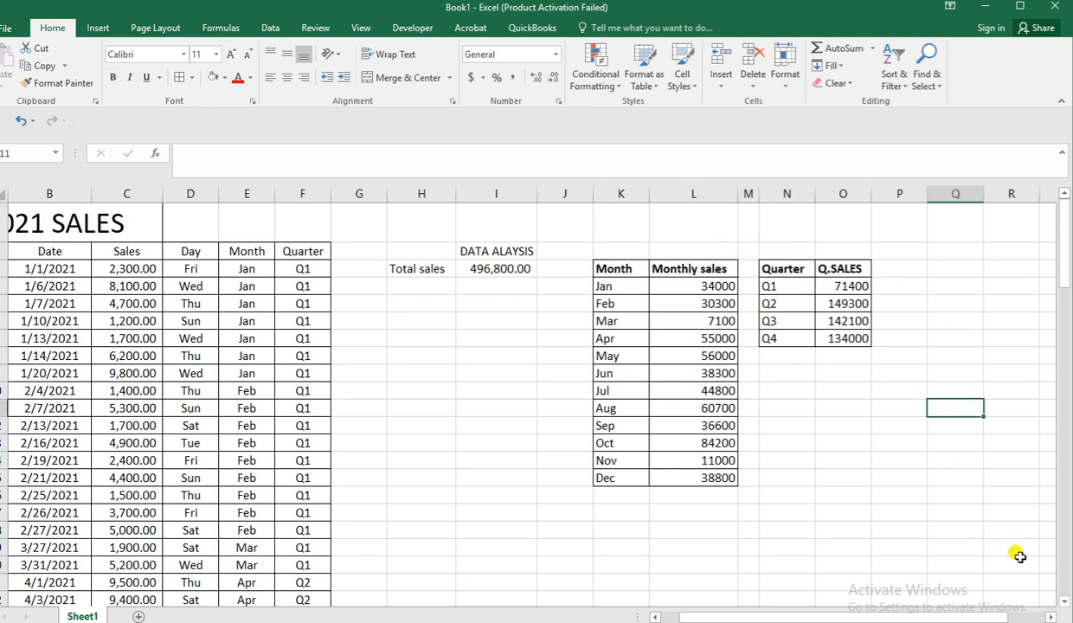
Narrow the blank column P to a slim gap beside the quarterly sales table.
{"action": "left_click", "coordinate": [1053, 617]}
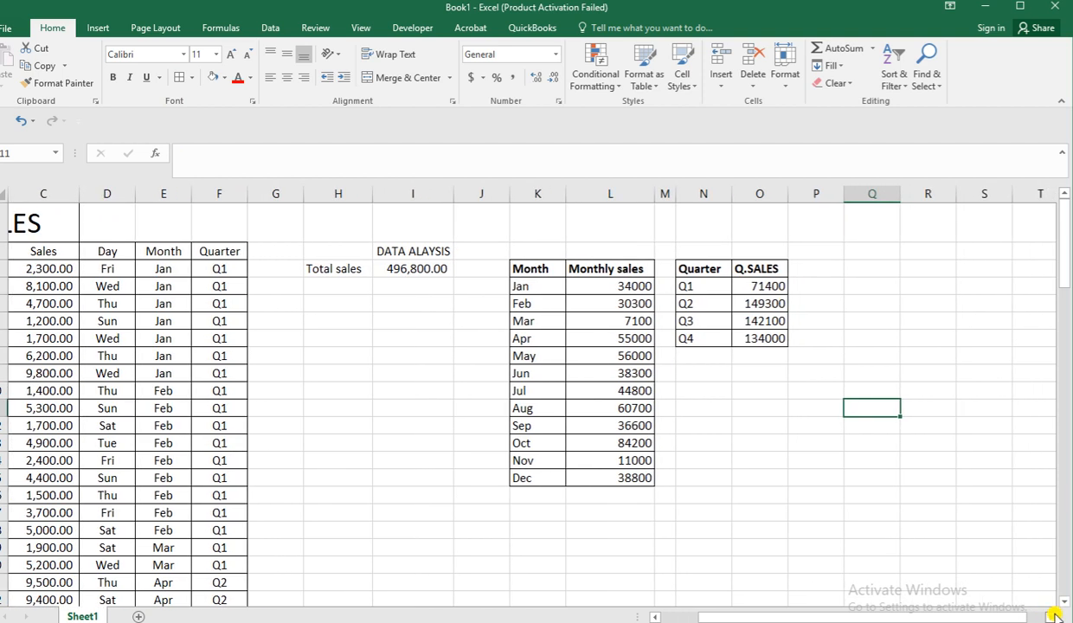
{"action": "left_click", "coordinate": [818, 268]}
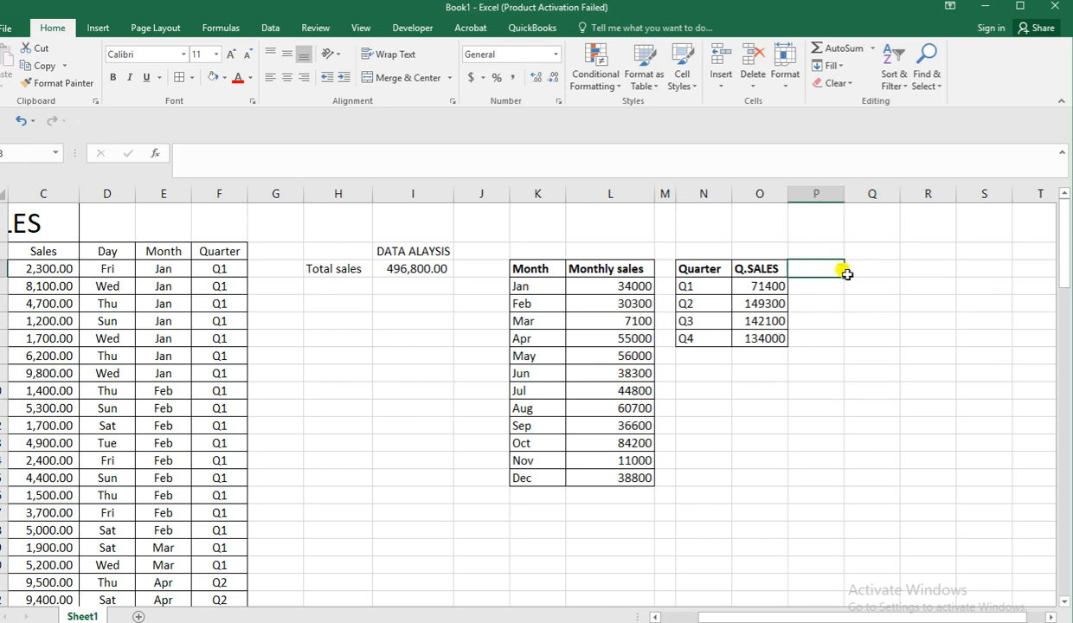
{"action": "left_click_drag", "start_coordinate": [843, 195], "coordinate": [798, 196]}
Enter the bold headers Week in Q3 and Weekly sales in R3, and widen column Q slightly.
{"action": "left_click", "coordinate": [837, 272]}
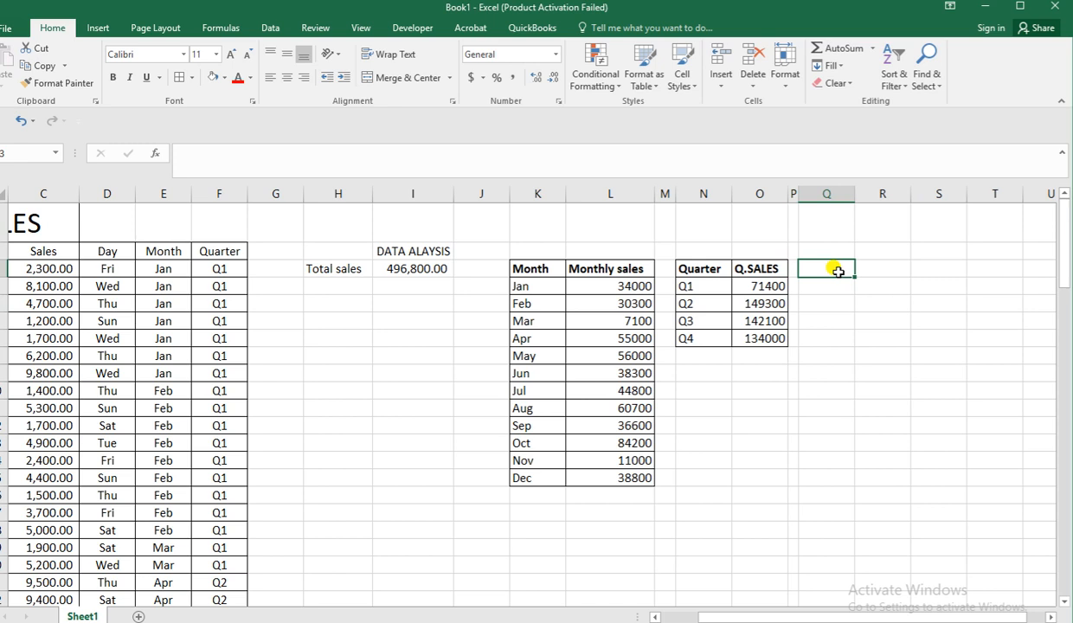
{"action": "type", "text": "Week"}
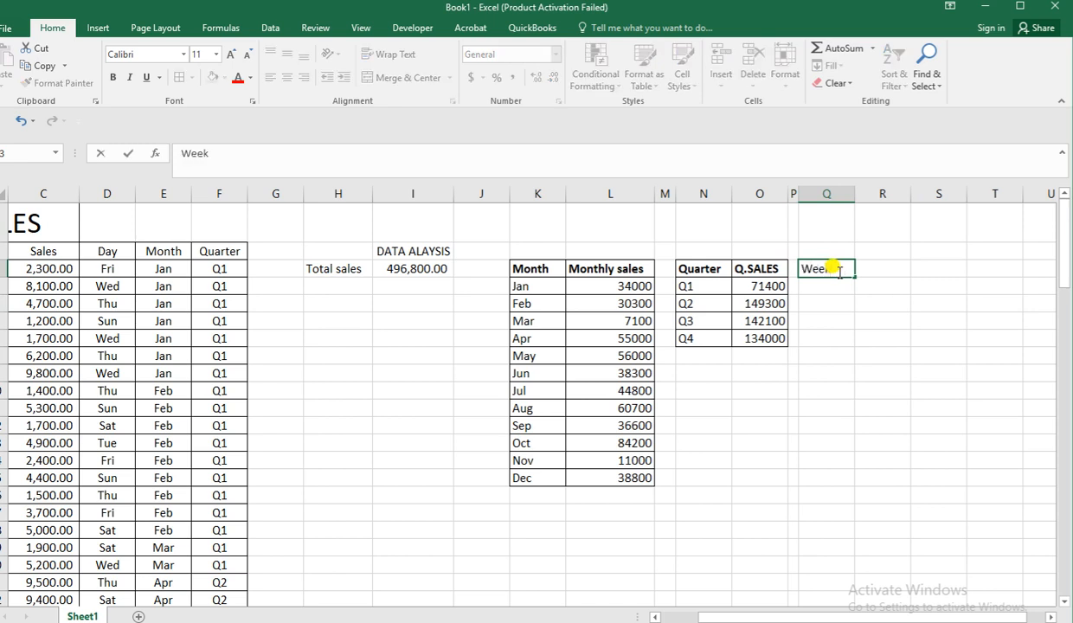
{"action": "key", "text": "ctrl+b"}
{"action": "key", "text": "Tab"}
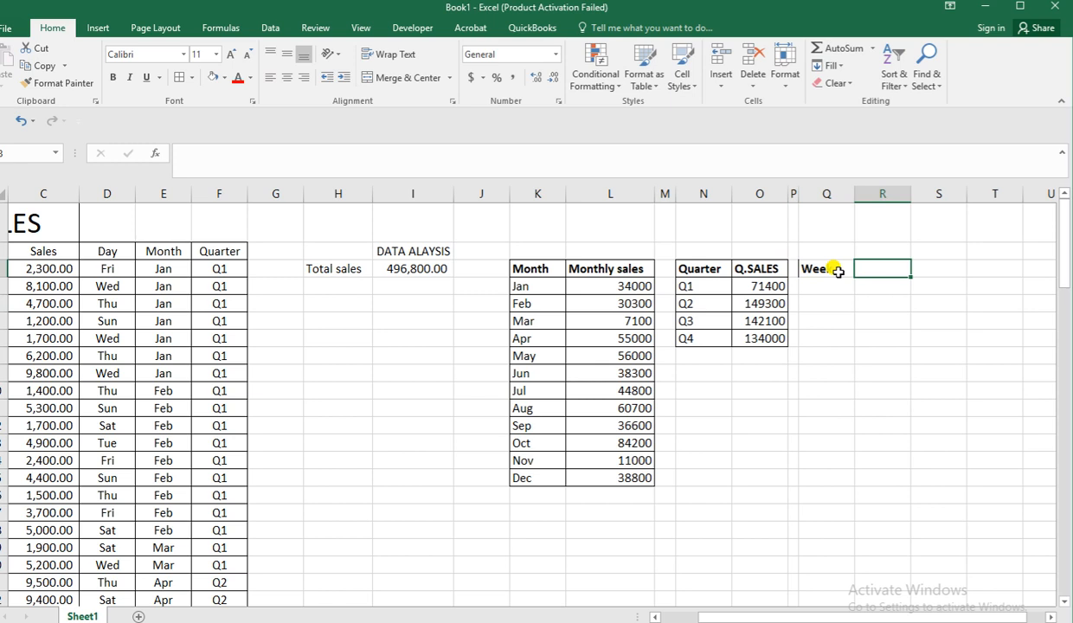
{"action": "type", "text": "Weekly "}
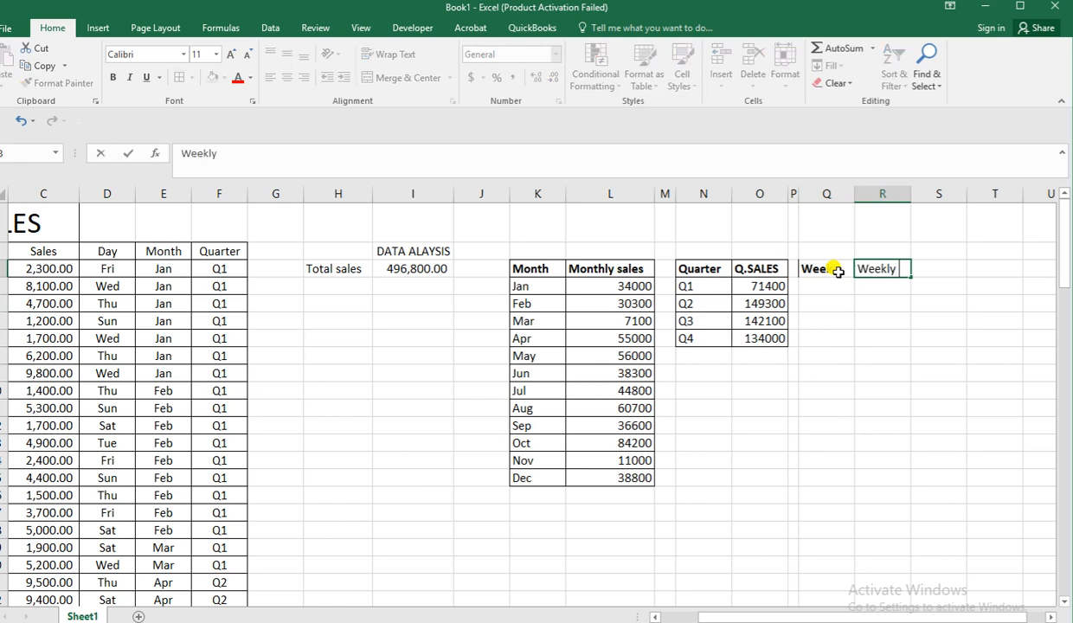
{"action": "type", "text": "sales"}
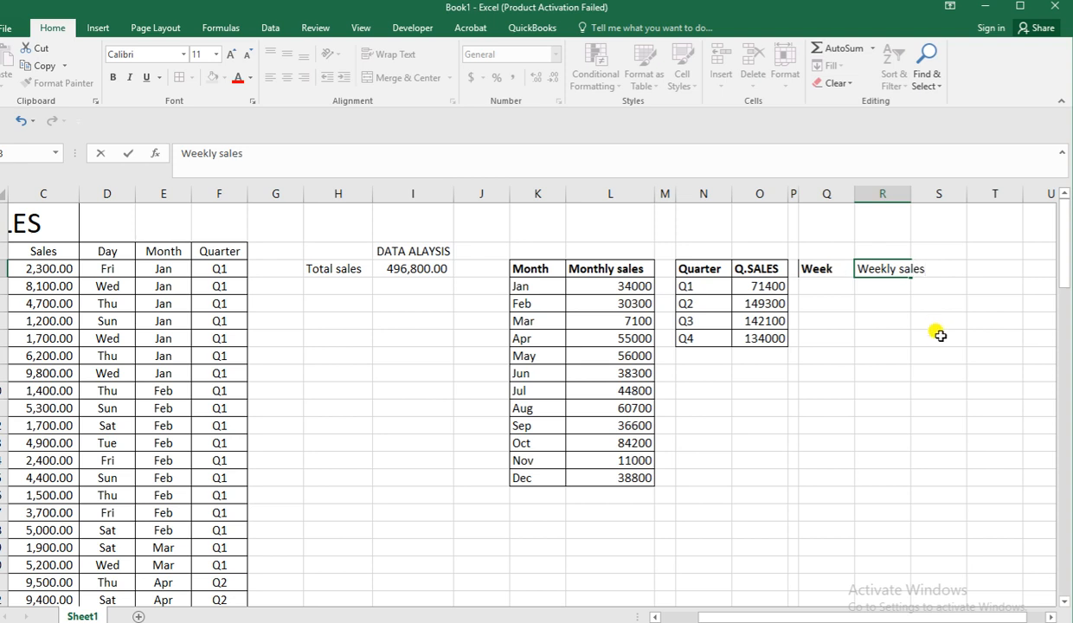
{"action": "key", "text": "ctrl+b"}
{"action": "left_click", "coordinate": [939, 335]}
{"action": "left_click_drag", "start_coordinate": [857, 193], "coordinate": [870, 196]}
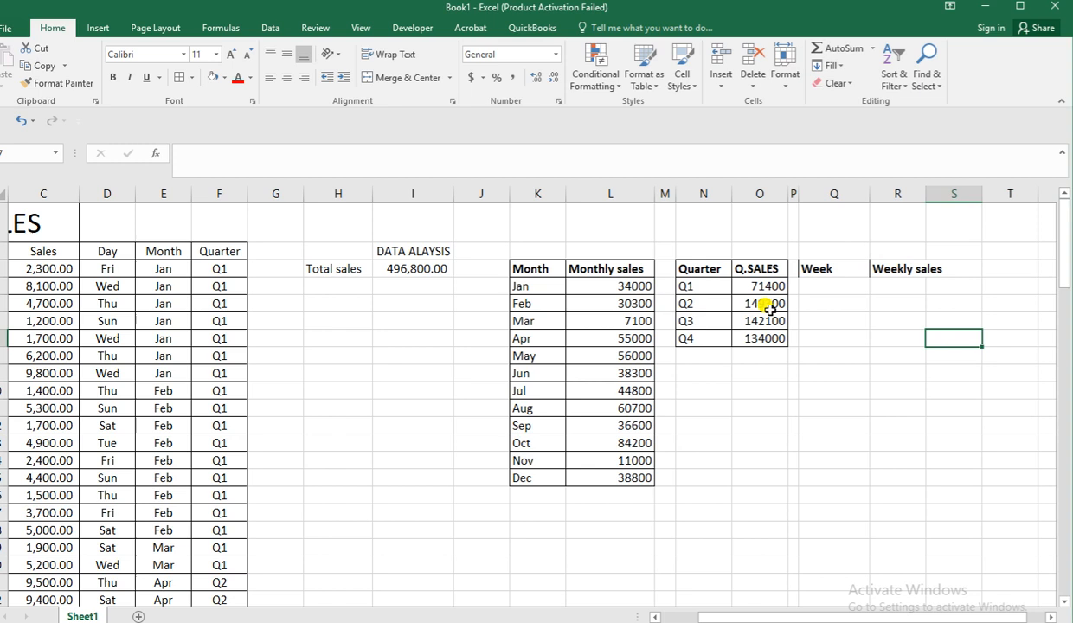
List the weekdays Mon, Tue, Wed, Thu, Fri, Sat and Sun under the Week header in Q4:Q10.
{"action": "left_click", "coordinate": [829, 286]}
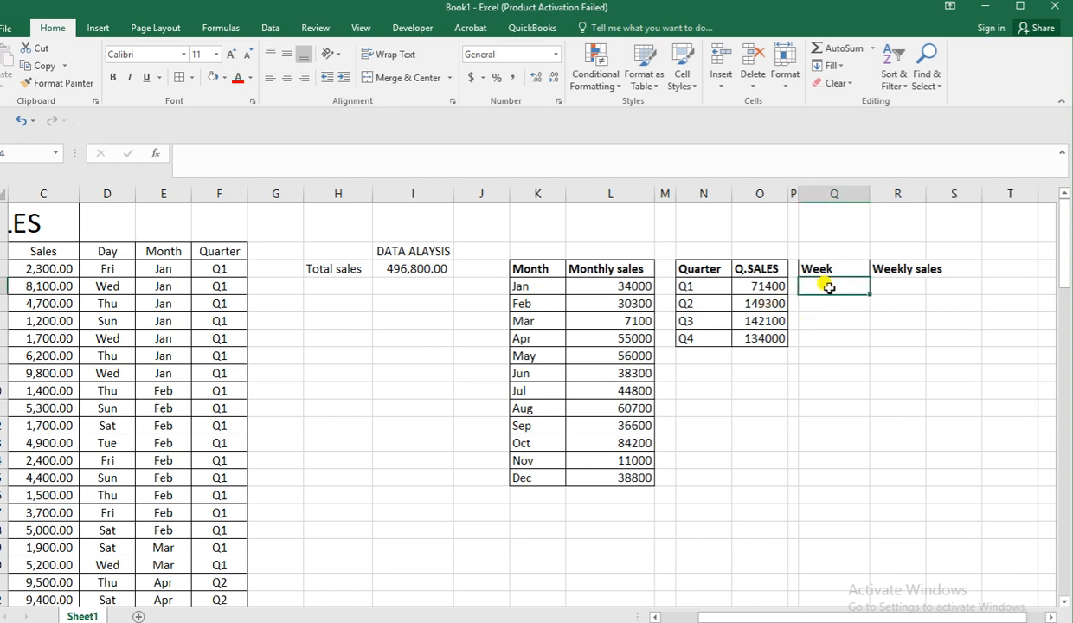
{"action": "type", "text": "Mon"}
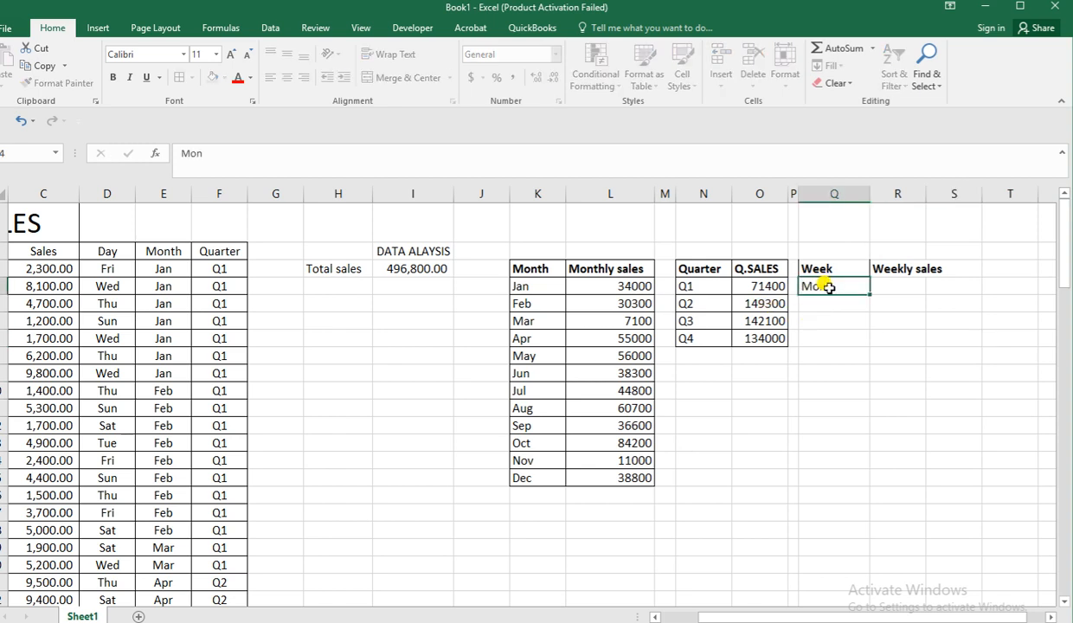
{"action": "key", "text": "Return"}
{"action": "type", "text": "Tue"}
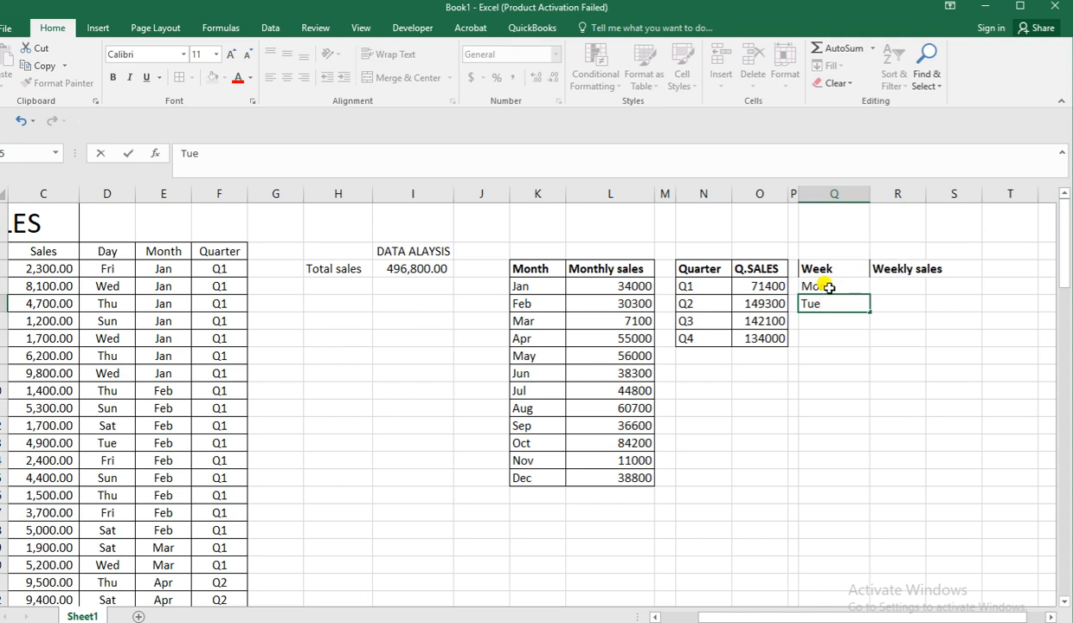
{"action": "key", "text": "Return"}
{"action": "type", "text": "Wed"}
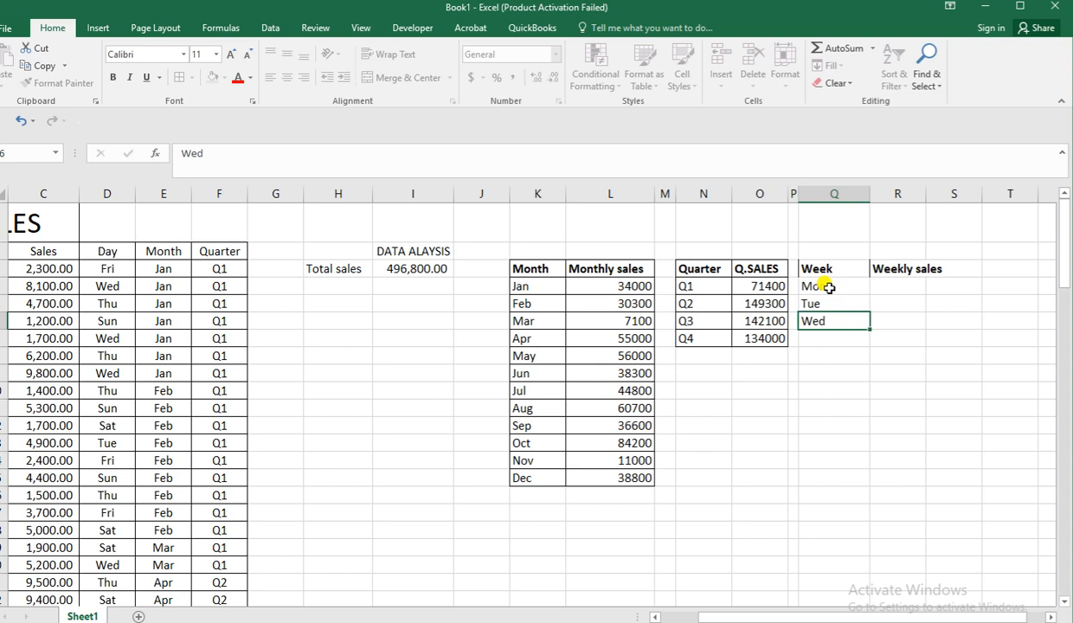
{"action": "key", "text": "Return"}
{"action": "type", "text": "T"}
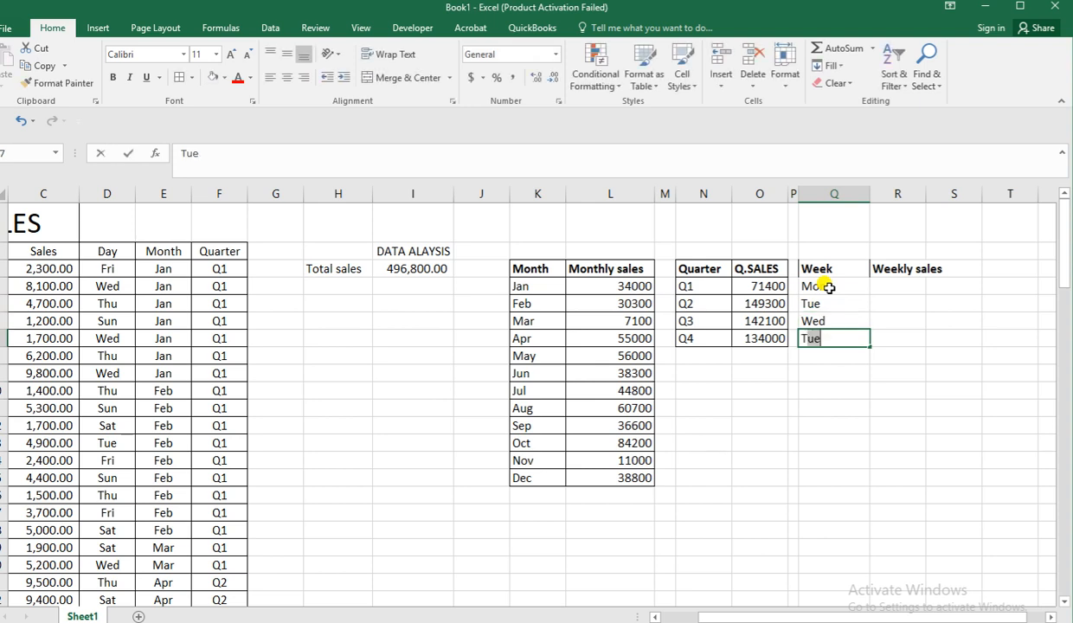
{"action": "type", "text": "hu"}
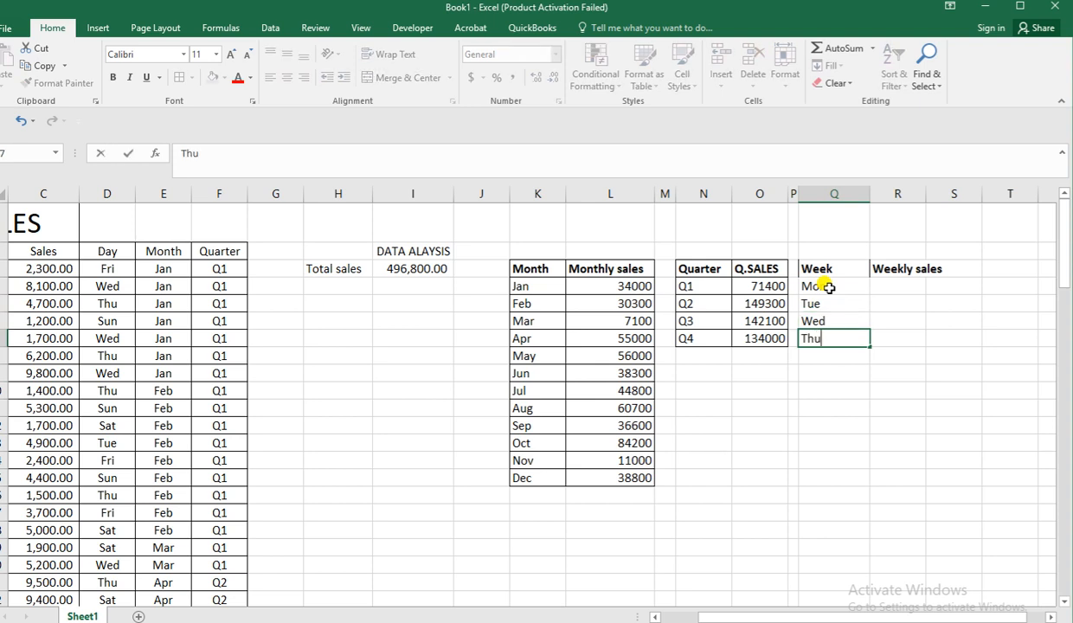
{"action": "key", "text": "Return"}
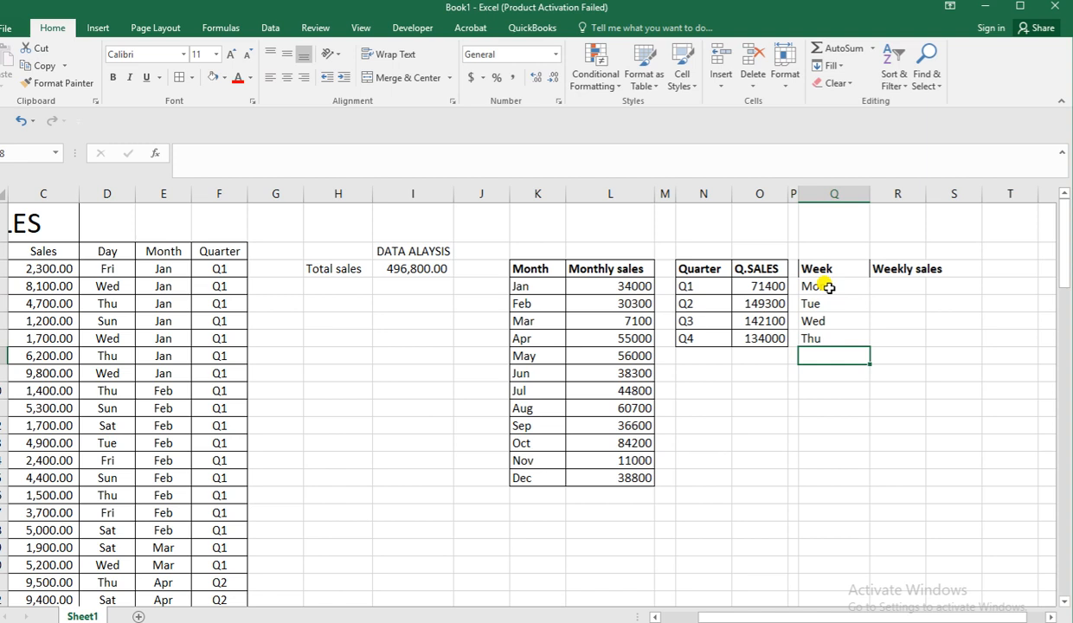
{"action": "type", "text": "Fri"}
{"action": "key", "text": "Return"}
{"action": "type", "text": "Sat"}
{"action": "key", "text": "Return"}
{"action": "type", "text": "Sun"}
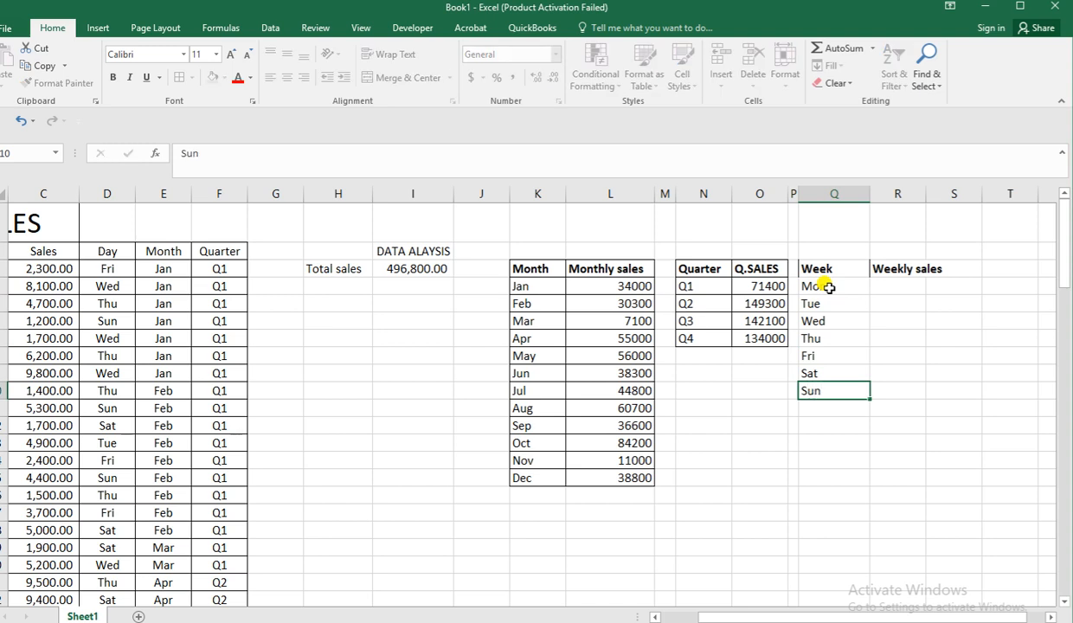
{"action": "key", "text": "Return"}
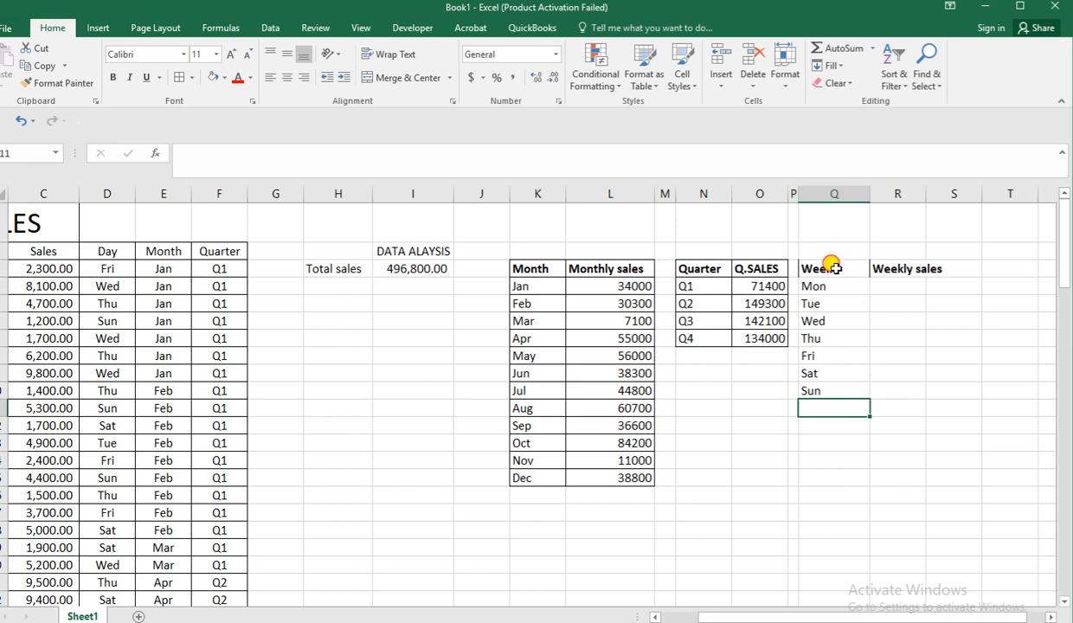
Enter the formula =SUMIF(D3:D102,Q4,C3:C102) in R4 to total the Monday sales.
{"action": "left_click_drag", "start_coordinate": [827, 268], "coordinate": [886, 268]}
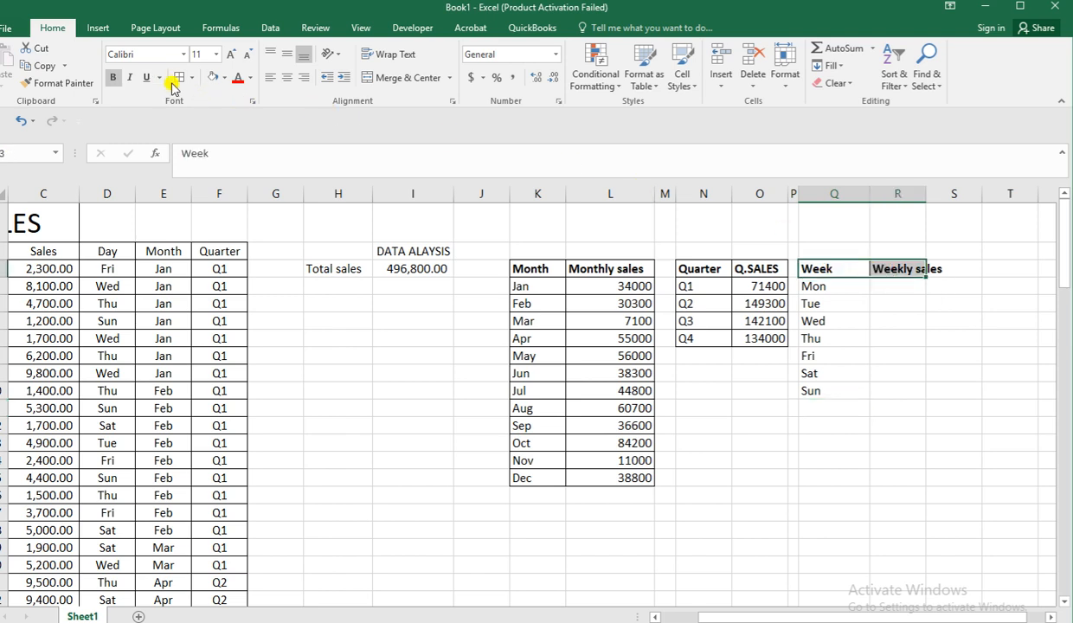
{"action": "left_click", "coordinate": [878, 286]}
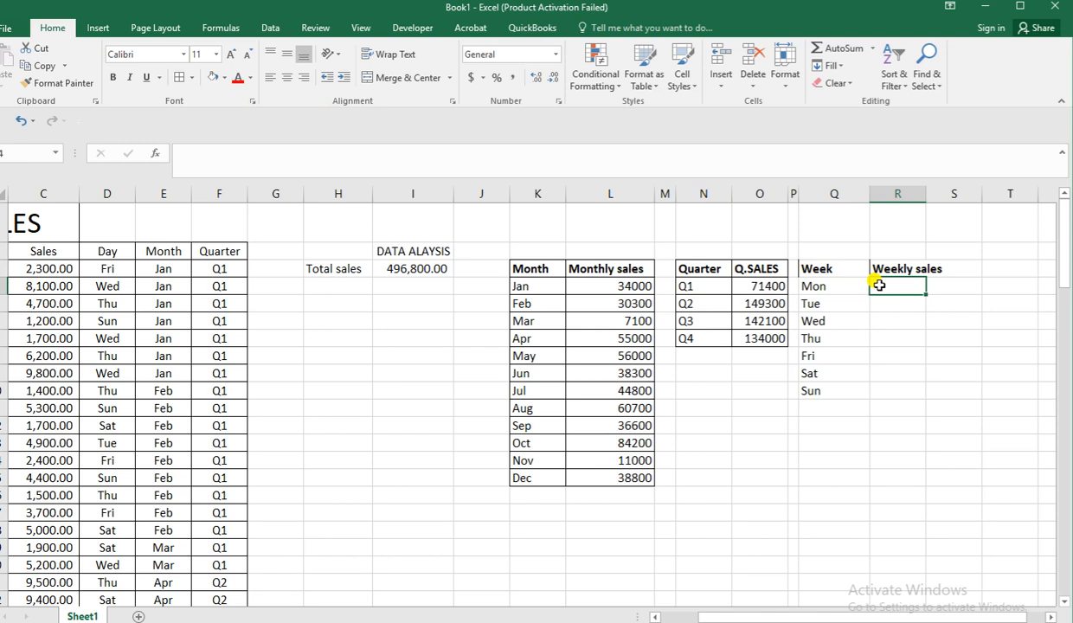
{"action": "type", "text": "=SUMI"}
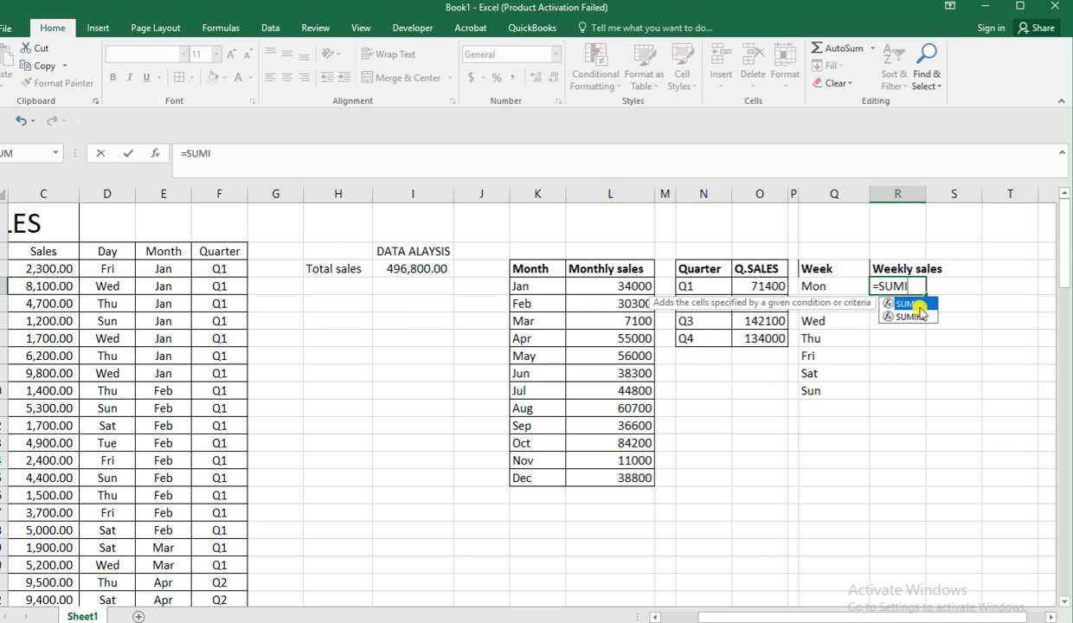
{"action": "double_click", "coordinate": [905, 304]}
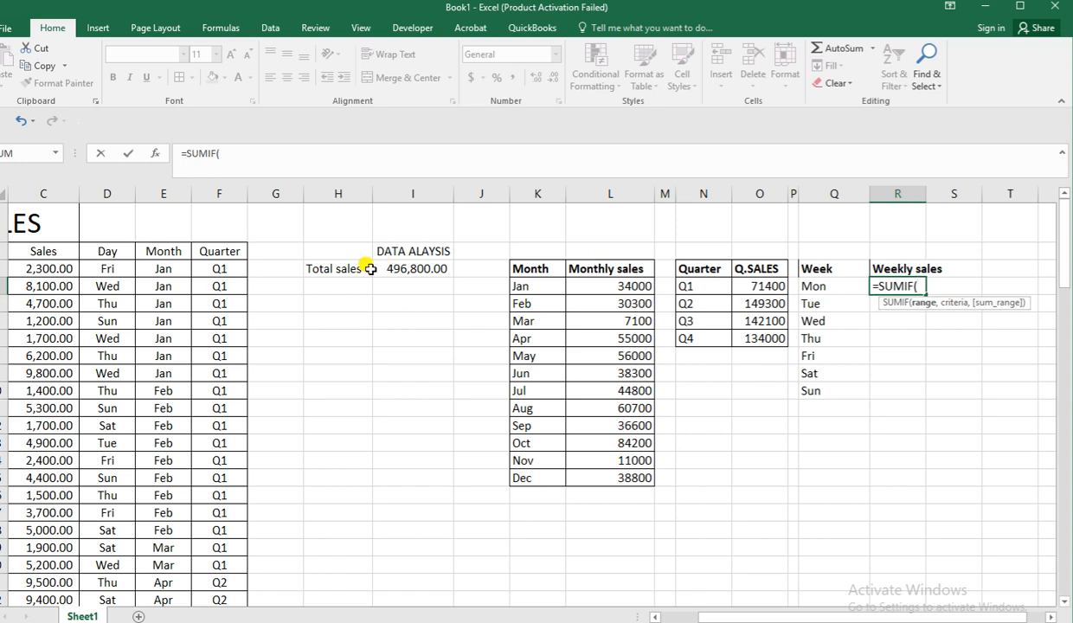
{"action": "left_click", "coordinate": [115, 267]}
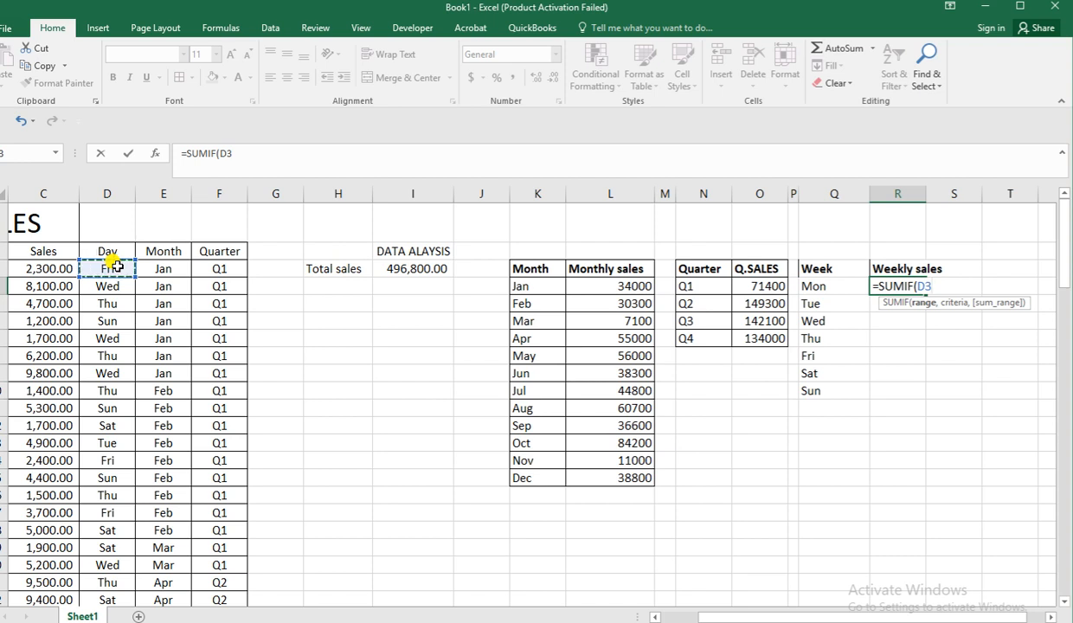
{"action": "type", "text": ":"}
{"action": "left_click", "coordinate": [249, 153]}
{"action": "key", "text": "BackSpace"}
{"action": "type", "text": "10"}
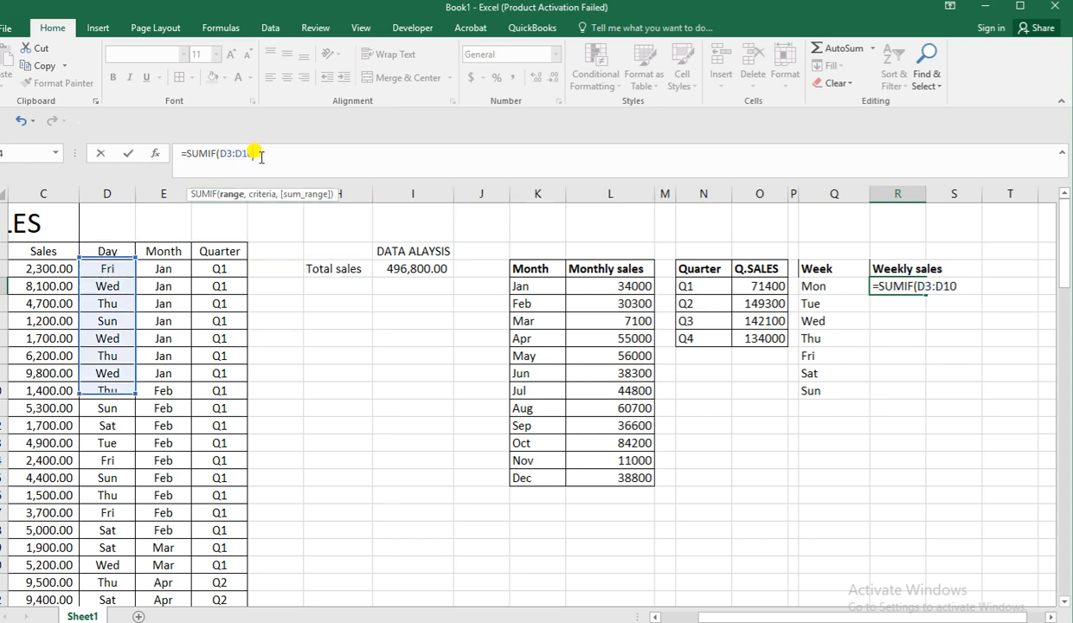
{"action": "type", "text": "2,"}
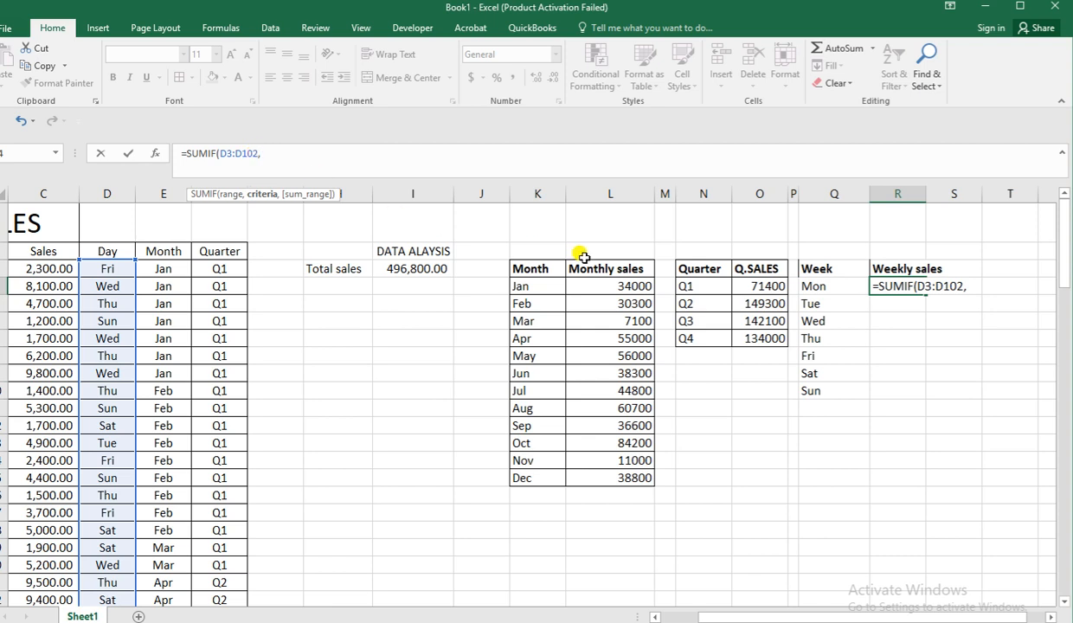
{"action": "left_click", "coordinate": [827, 287]}
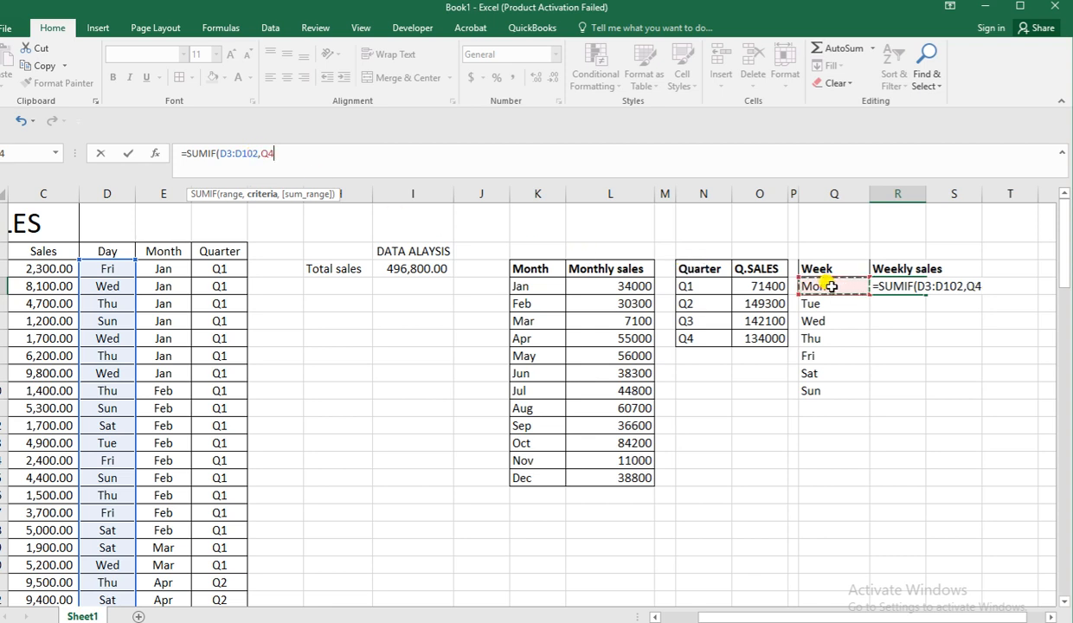
{"action": "type", "text": ","}
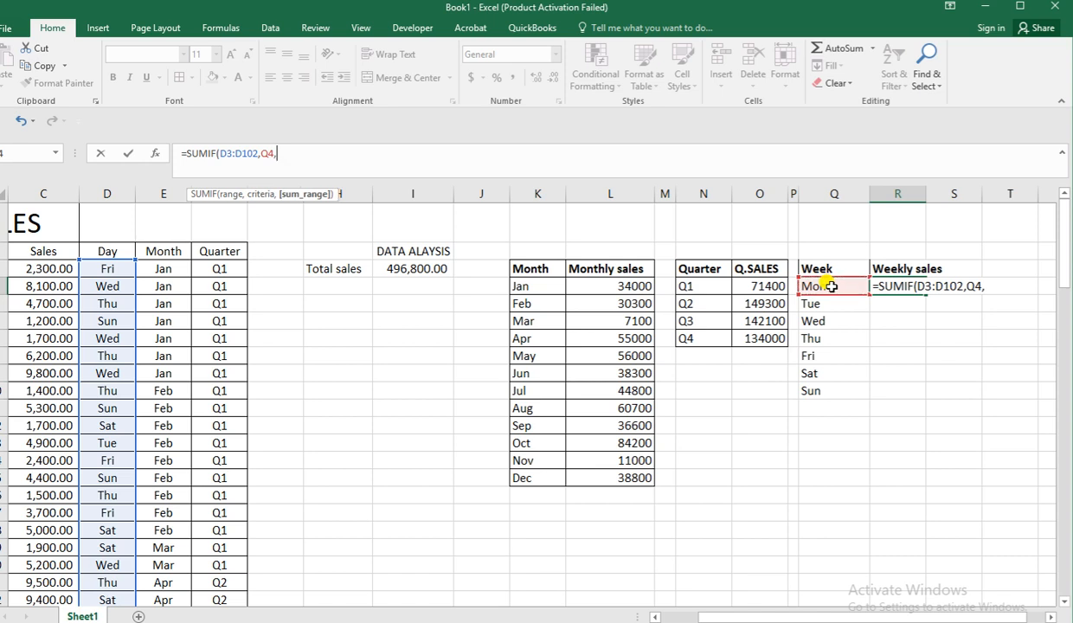
{"action": "left_click", "coordinate": [32, 271]}
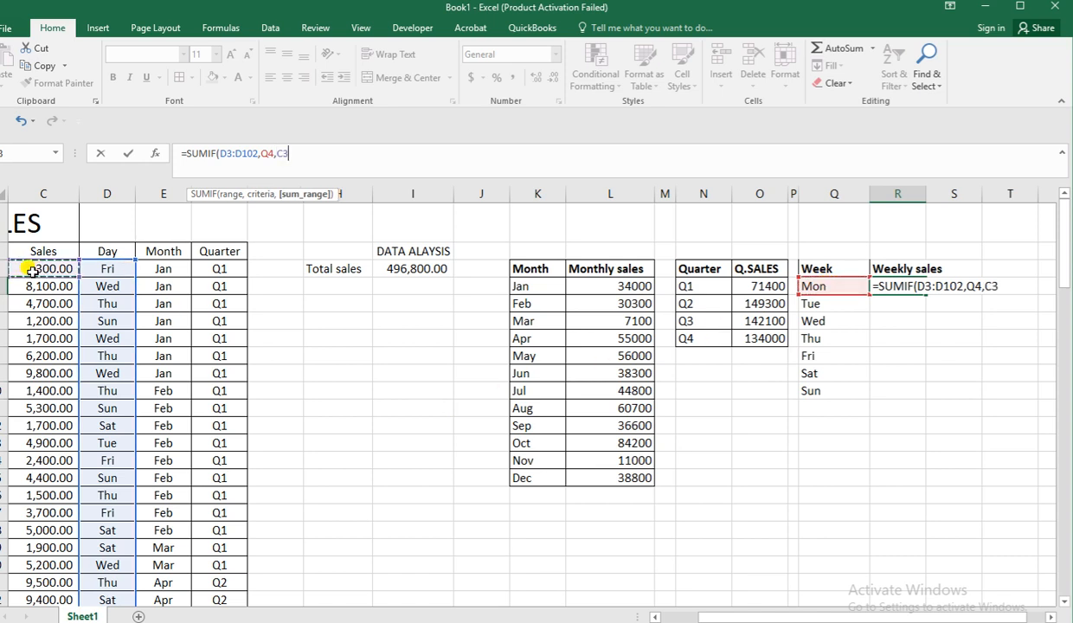
{"action": "type", "text": ":"}
{"action": "left_click", "coordinate": [32, 271]}
{"action": "key", "text": "BackSpace"}
{"action": "key", "text": "BackSpace"}
{"action": "type", "text": "C102"}
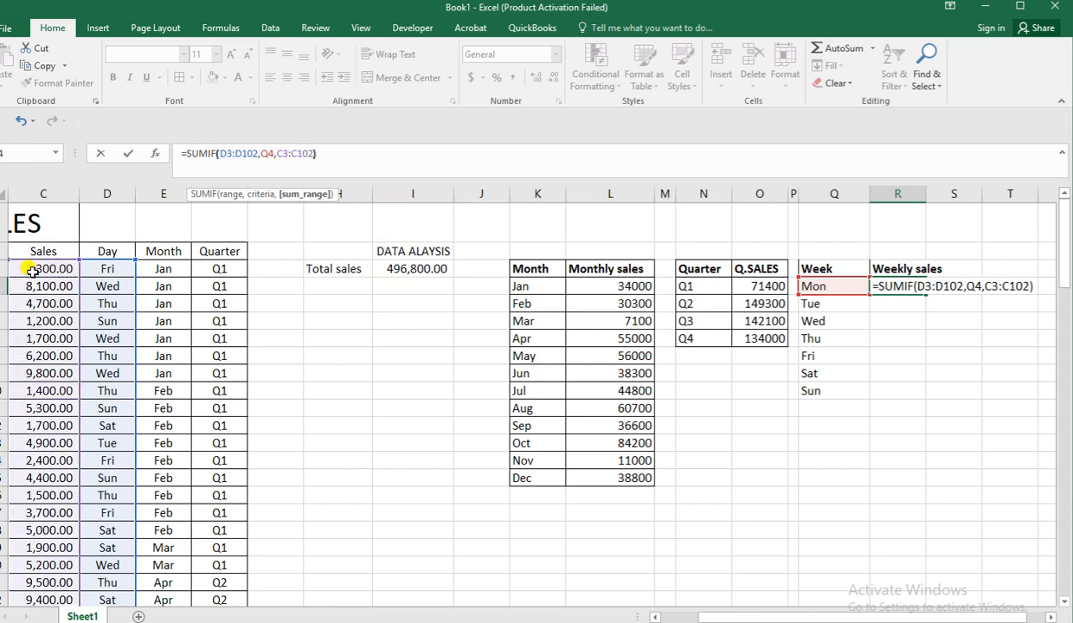
{"action": "type", "text": ")"}
{"action": "key", "text": "Return"}
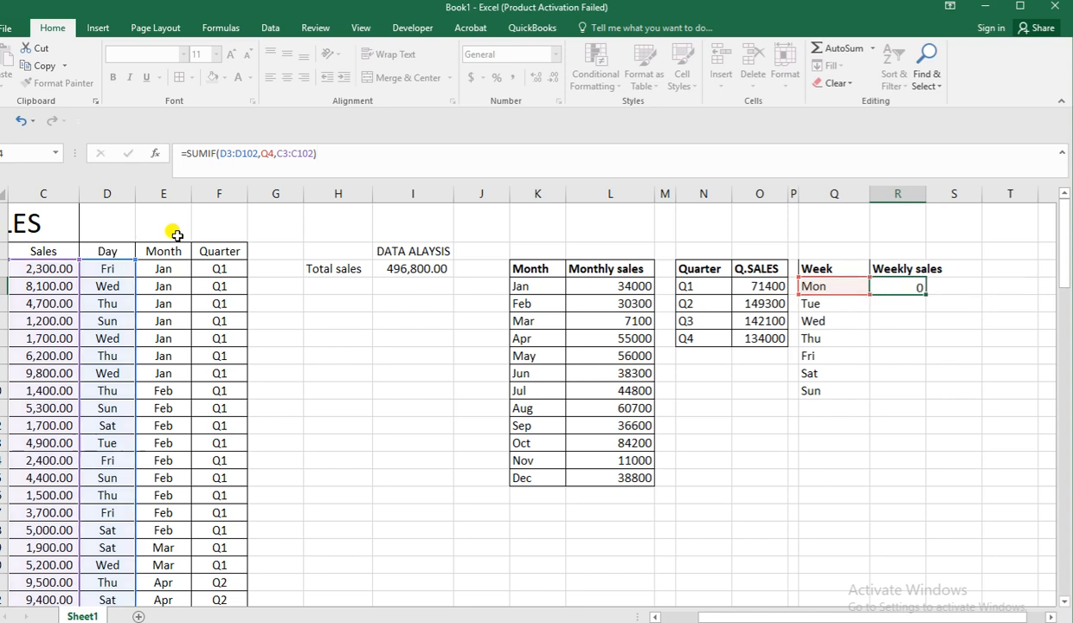
Make both ranges in the R4 Monday sales formula absolute, giving =SUMIF($D$3:$D$102,Q4,$C$3:$C$102).
{"action": "left_click", "coordinate": [883, 290]}
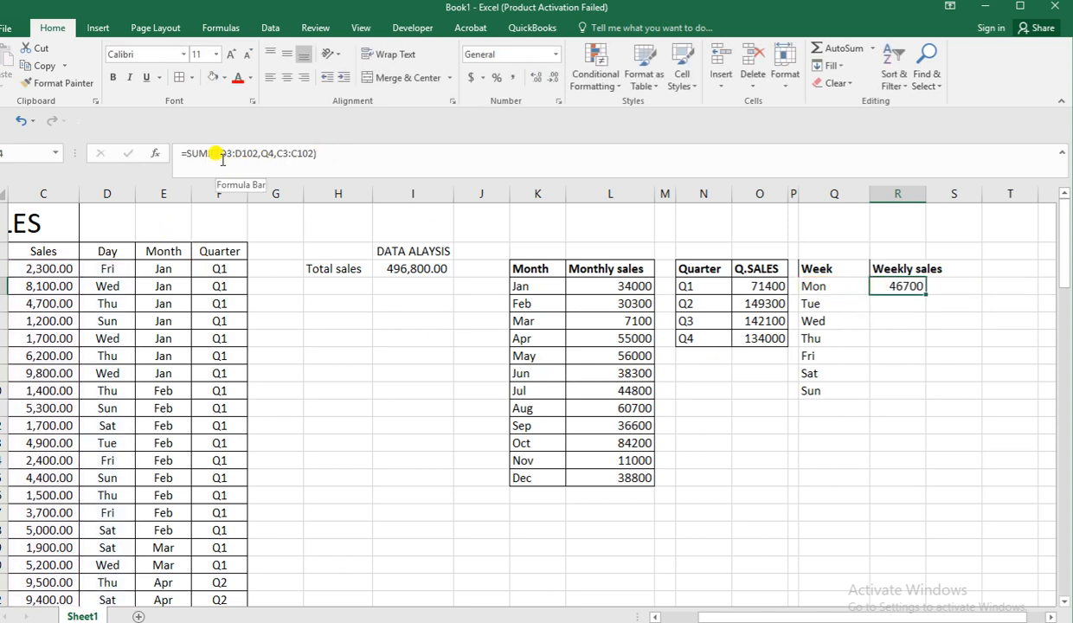
{"action": "left_click", "coordinate": [225, 153]}
{"action": "left_click_drag", "start_coordinate": [225, 149], "coordinate": [254, 158]}
{"action": "key", "text": "F4"}
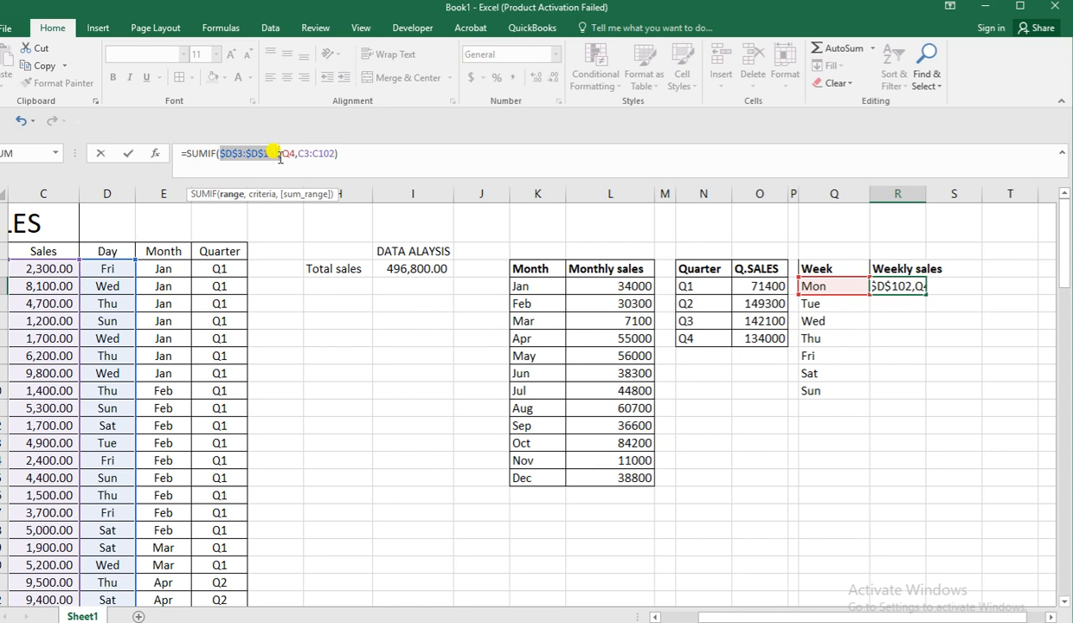
{"action": "left_click", "coordinate": [297, 154]}
{"action": "key", "text": "shift+Right"}
{"action": "key", "text": "shift+Right"}
{"action": "key", "text": "shift+Right"}
{"action": "key", "text": "shift+Right"}
{"action": "key", "text": "shift+Right"}
{"action": "key", "text": "shift+Right"}
{"action": "key", "text": "shift+Right"}
{"action": "key", "text": "shift+Right"}
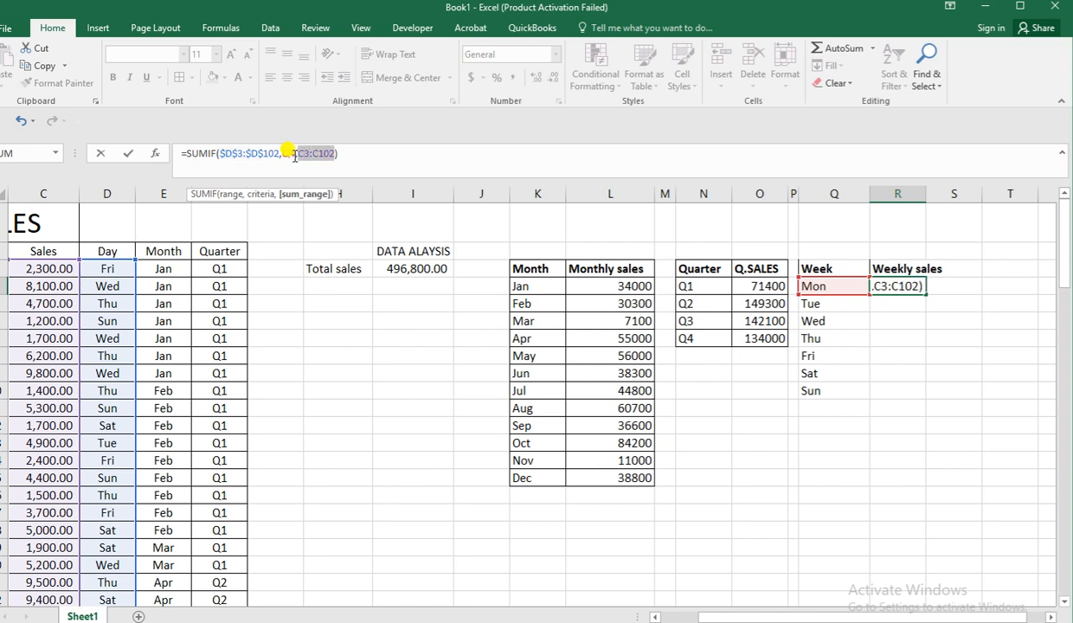
{"action": "key", "text": "F4"}
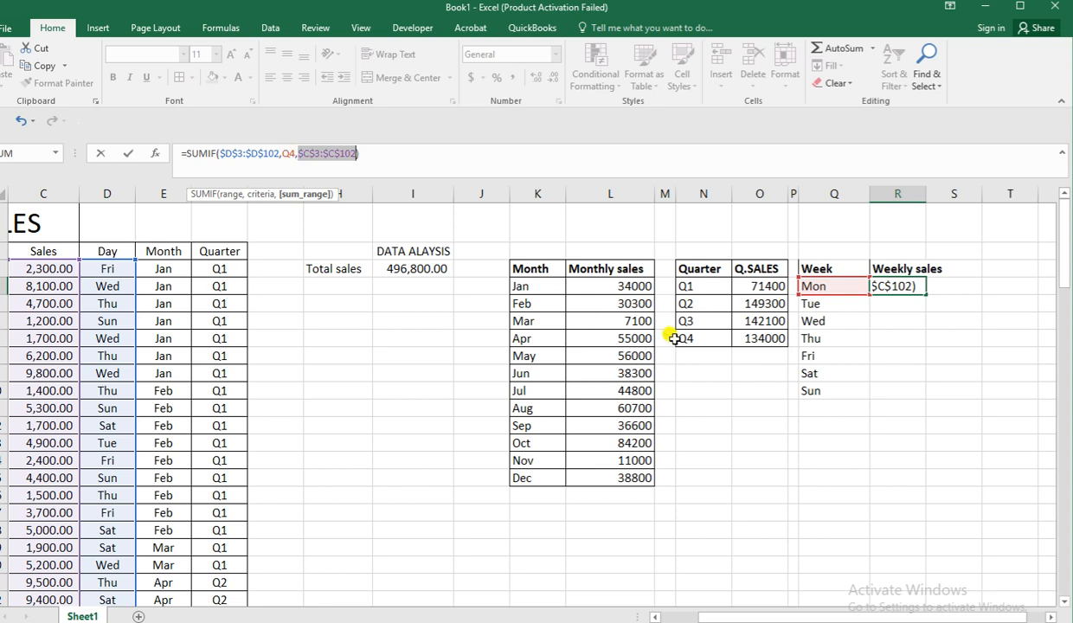
{"action": "key", "text": "Return"}
Fill the R4 formula down through R10 for the remaining weekdays and apply all borders to the table in Q3:R10.
{"action": "left_click", "coordinate": [918, 286]}
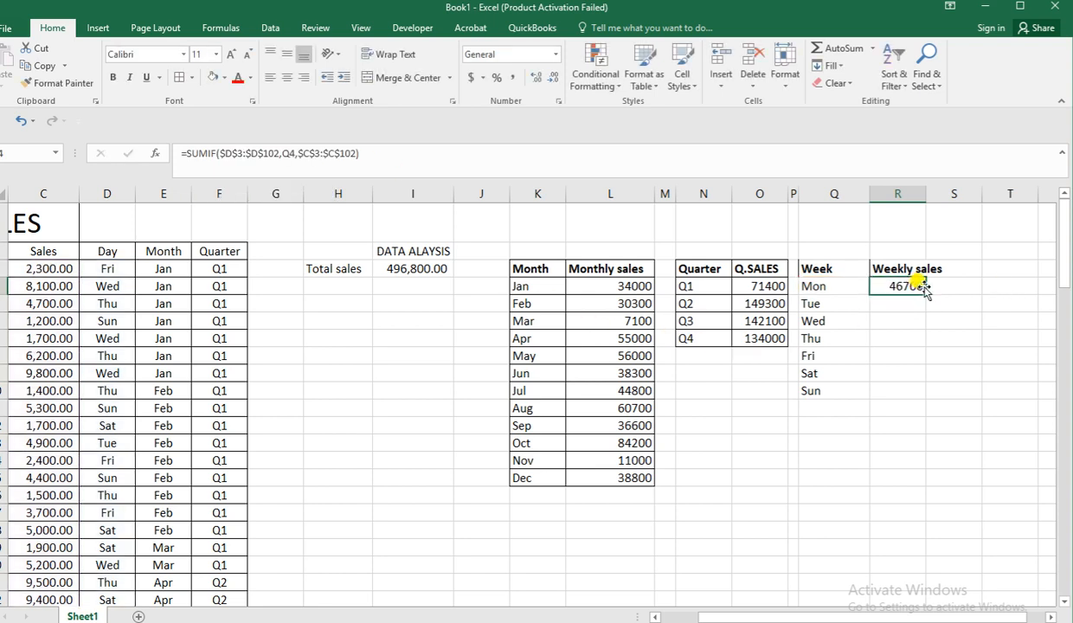
{"action": "left_click_drag", "start_coordinate": [924, 293], "coordinate": [910, 395]}
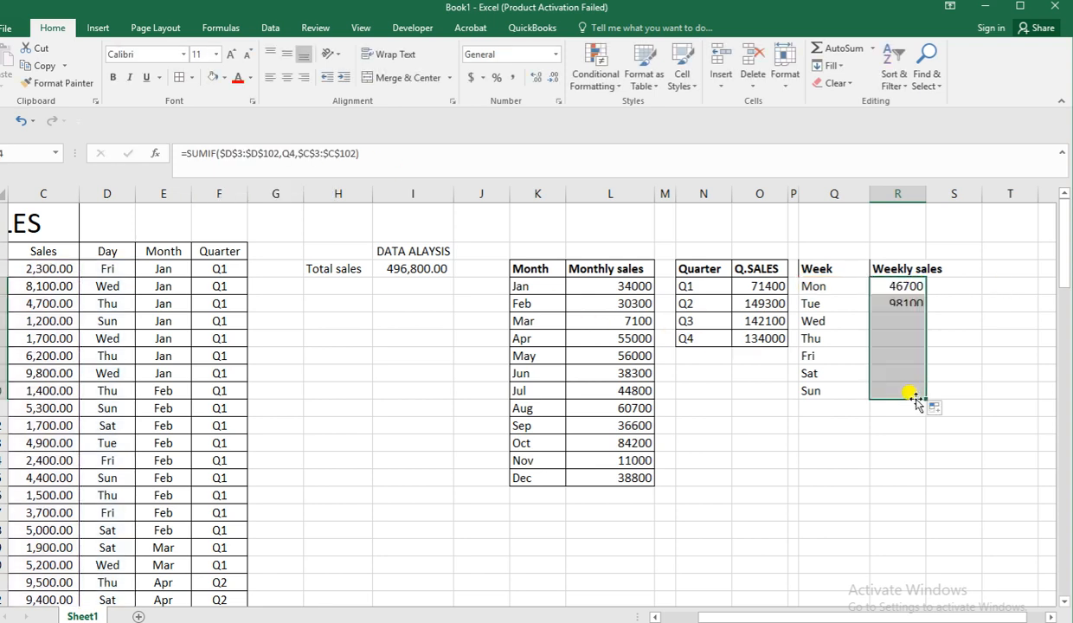
{"action": "left_click_drag", "start_coordinate": [813, 264], "coordinate": [915, 383]}
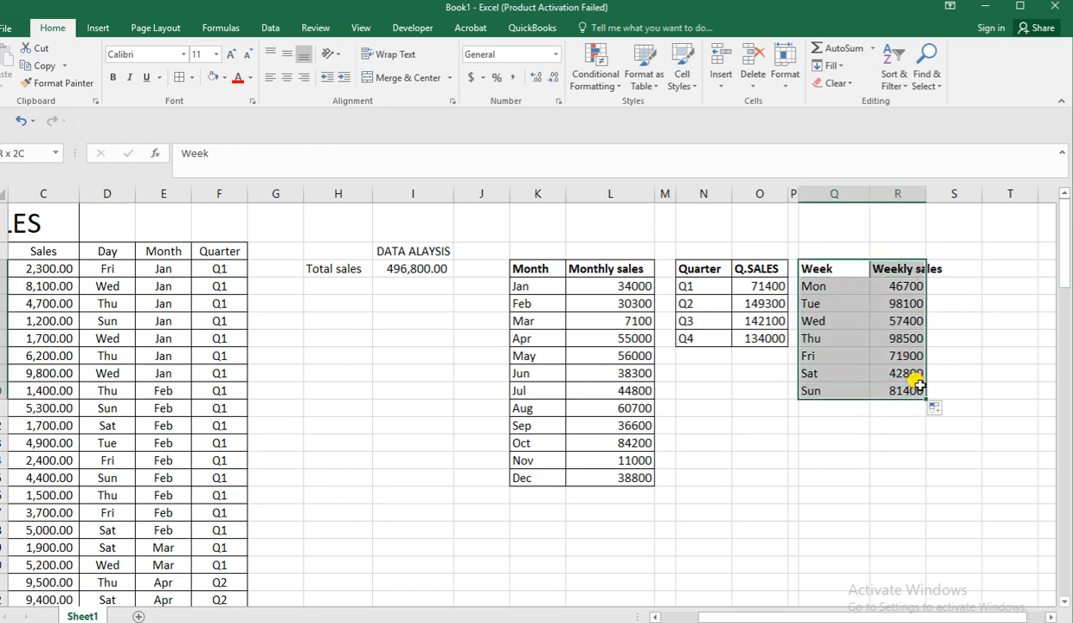
{"action": "left_click", "coordinate": [184, 80]}
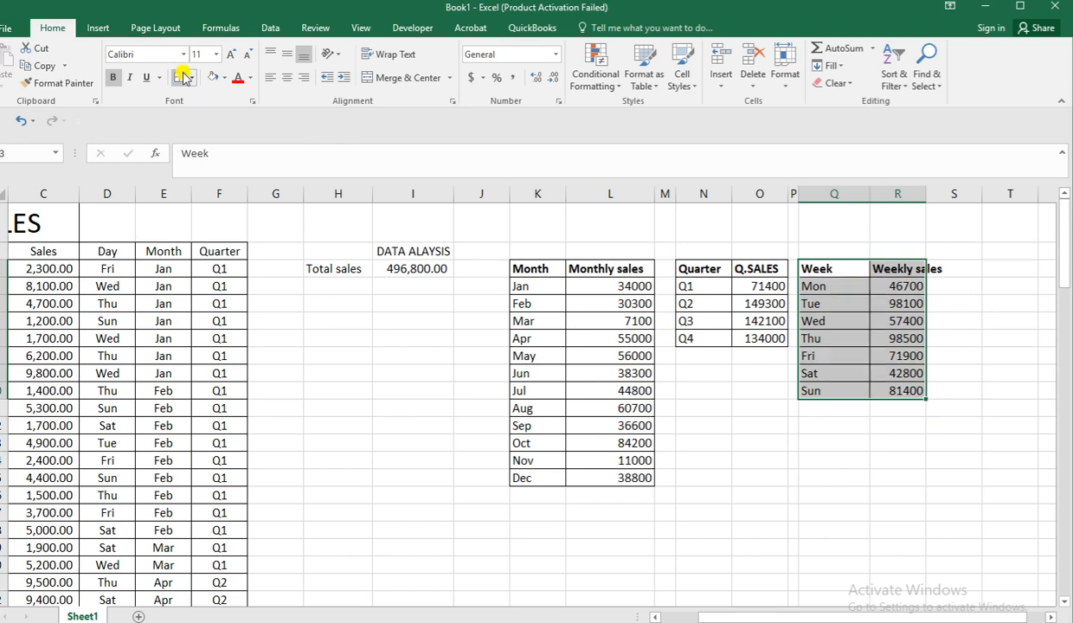
{"action": "left_click", "coordinate": [759, 410]}
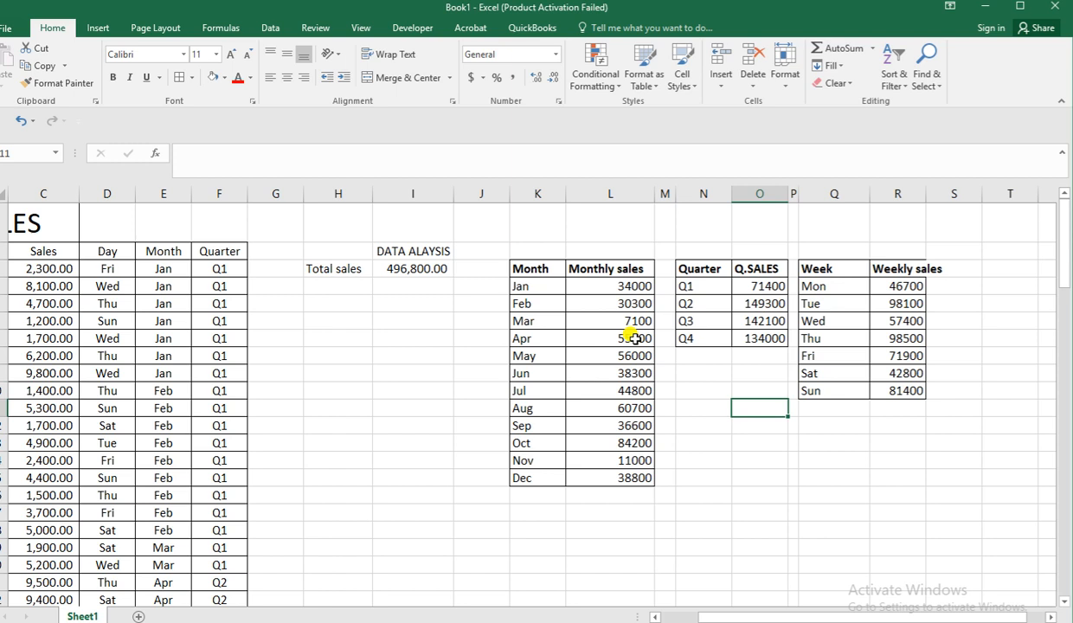
Insert a 2-D clustered column chart from the monthly sales table K3:L15 and place it just below that table.
{"action": "left_click", "coordinate": [1049, 615]}
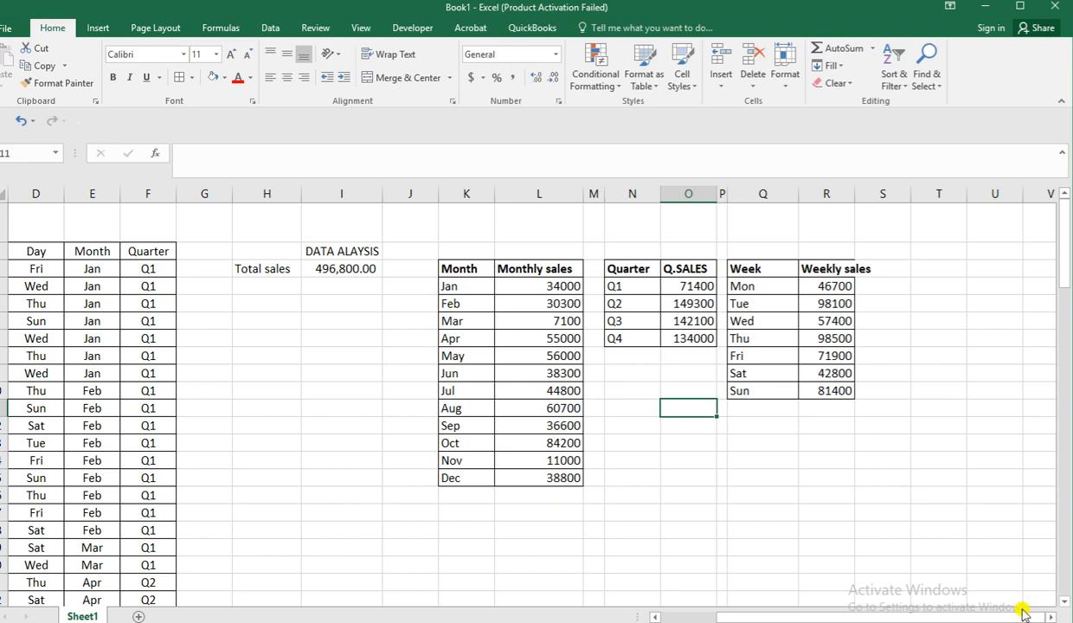
{"action": "scroll", "coordinate": [679, 527], "scroll_direction": "down", "scroll_amount": 1}
{"action": "scroll", "coordinate": [630, 524], "scroll_direction": "up", "scroll_amount": 1}
{"action": "left_click_drag", "start_coordinate": [456, 262], "coordinate": [531, 489]}
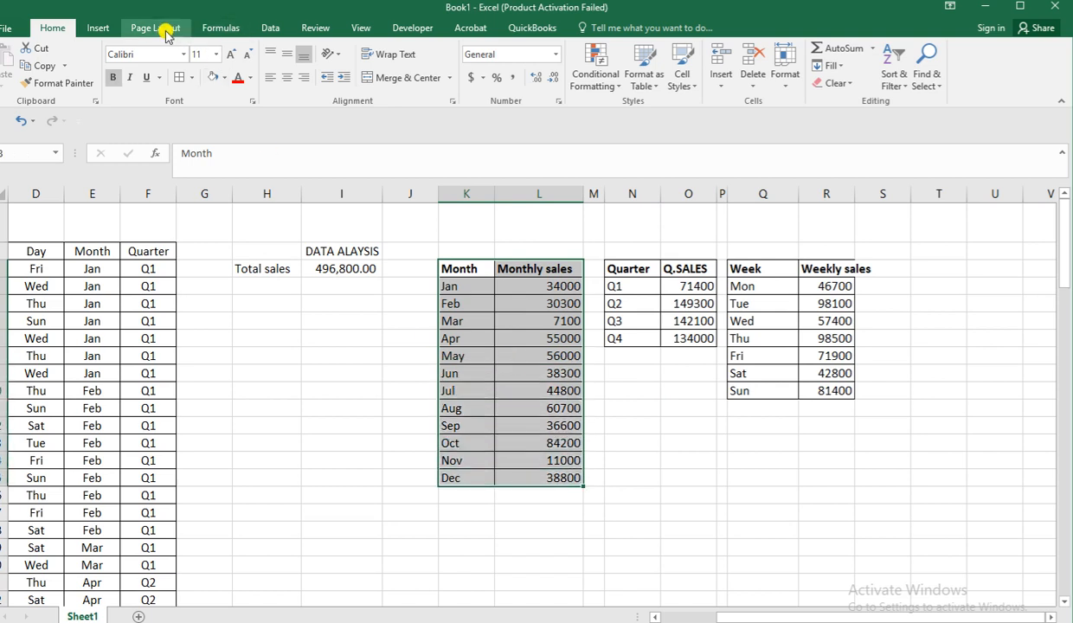
{"action": "left_click", "coordinate": [102, 28]}
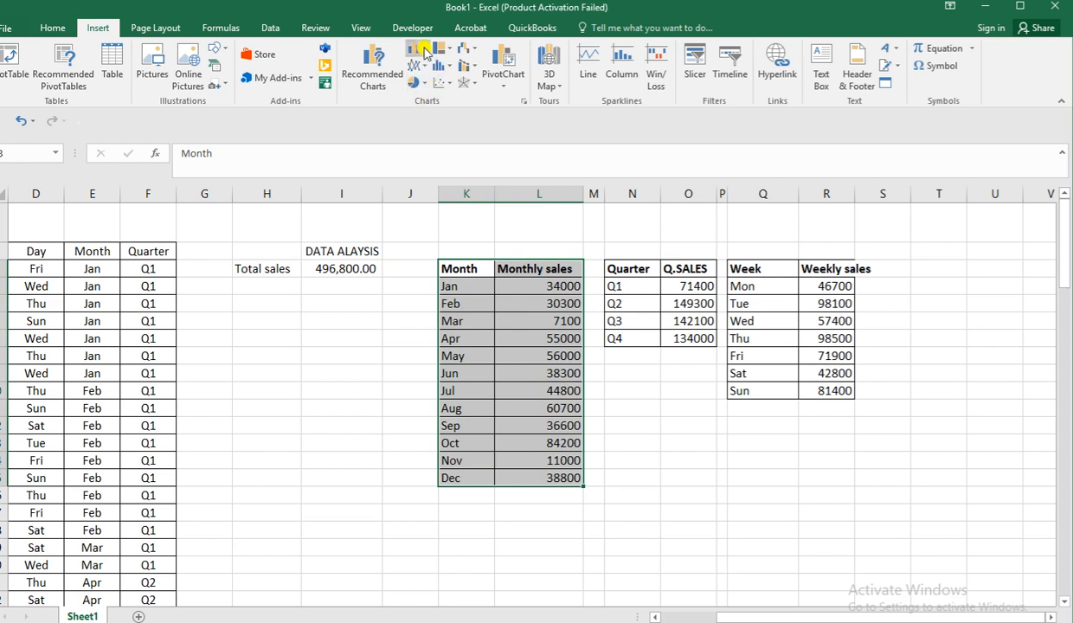
{"action": "left_click", "coordinate": [417, 48]}
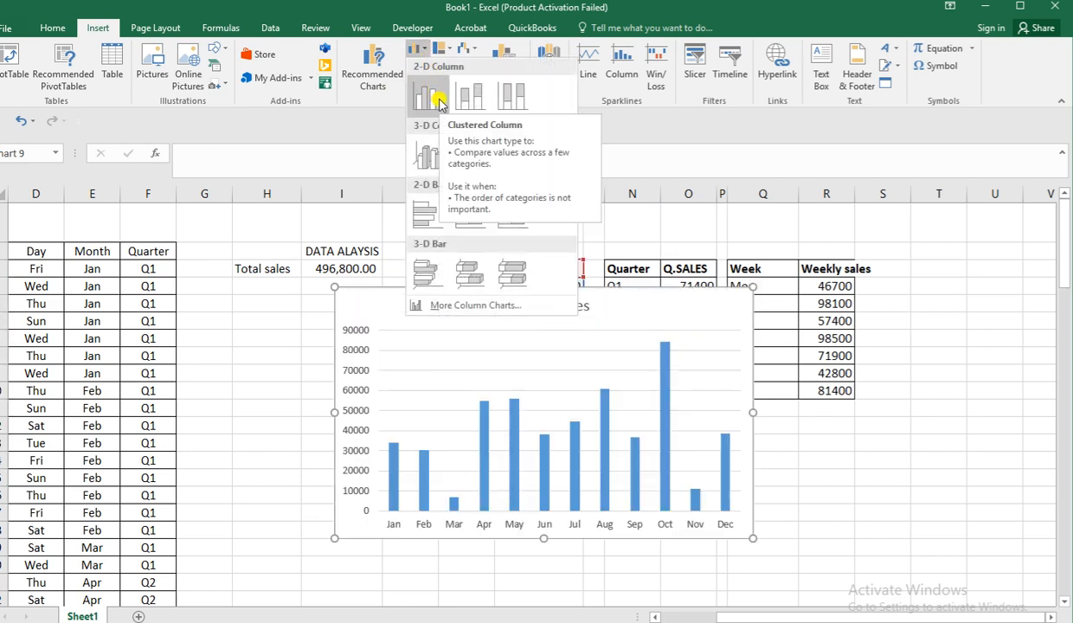
{"action": "left_click", "coordinate": [438, 104]}
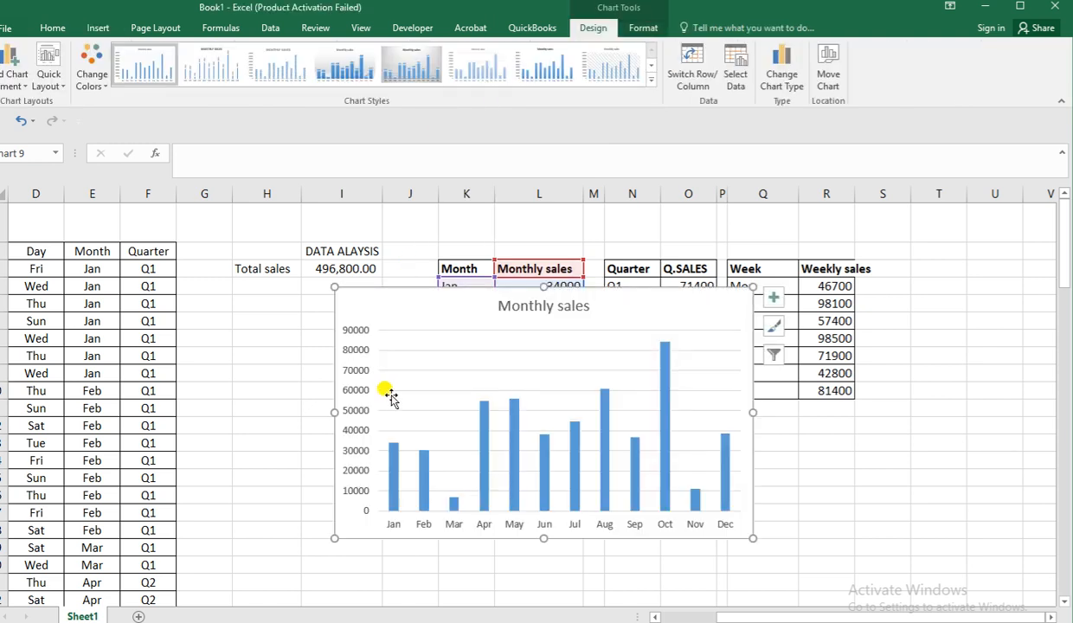
{"action": "left_click_drag", "start_coordinate": [432, 334], "coordinate": [431, 503]}
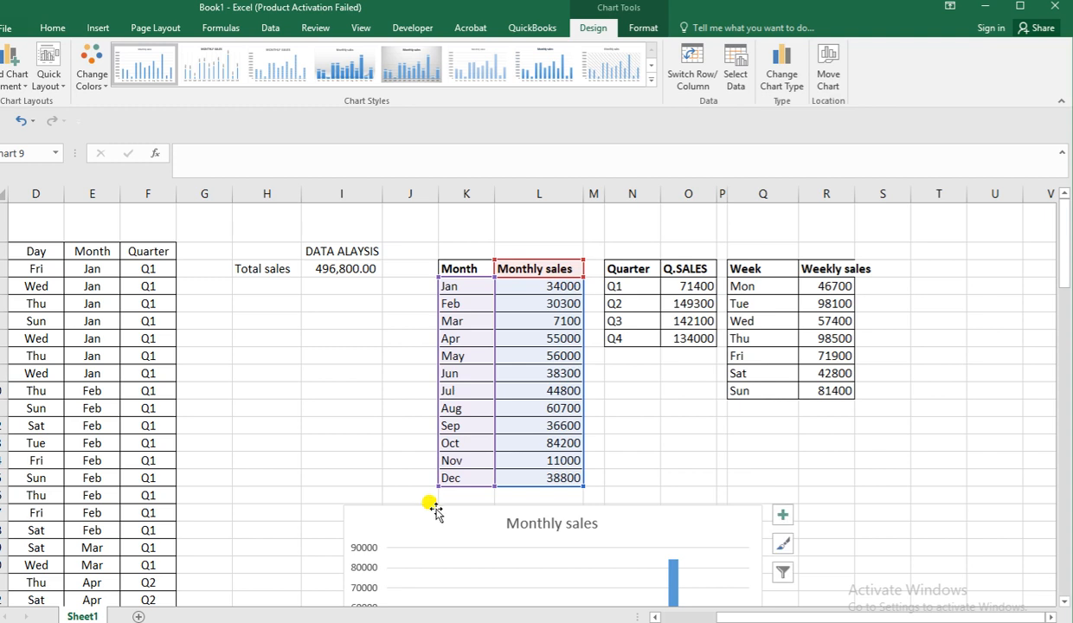
Apply the grey gradient chart style with data labels to the monthly column chart and extend its plot area slightly upward.
{"action": "left_click", "coordinate": [405, 62]}
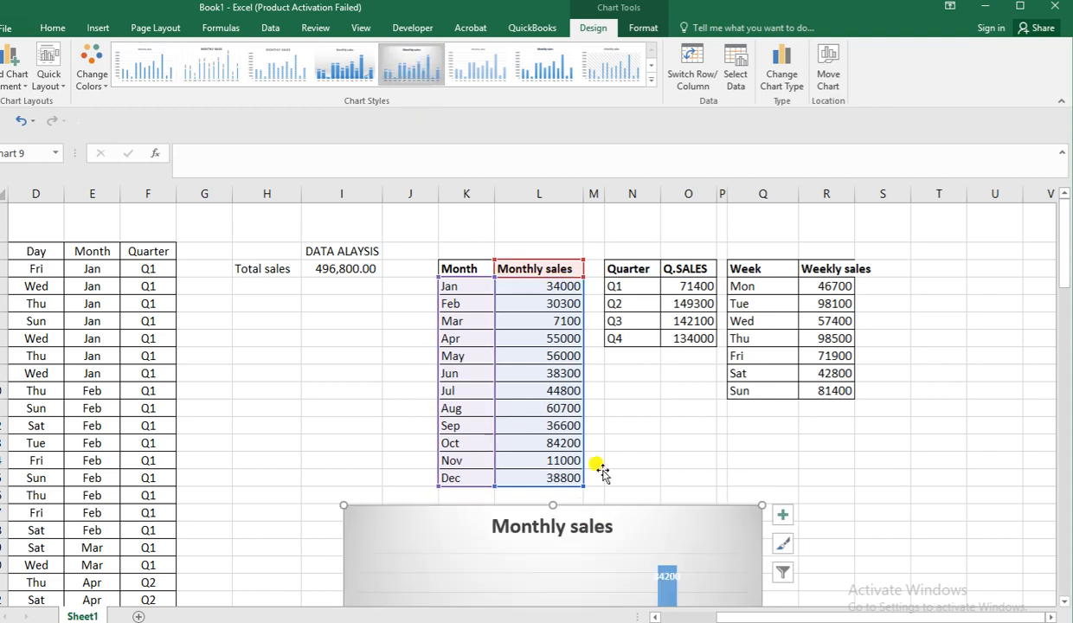
{"action": "scroll", "coordinate": [654, 392], "scroll_direction": "down", "scroll_amount": 2}
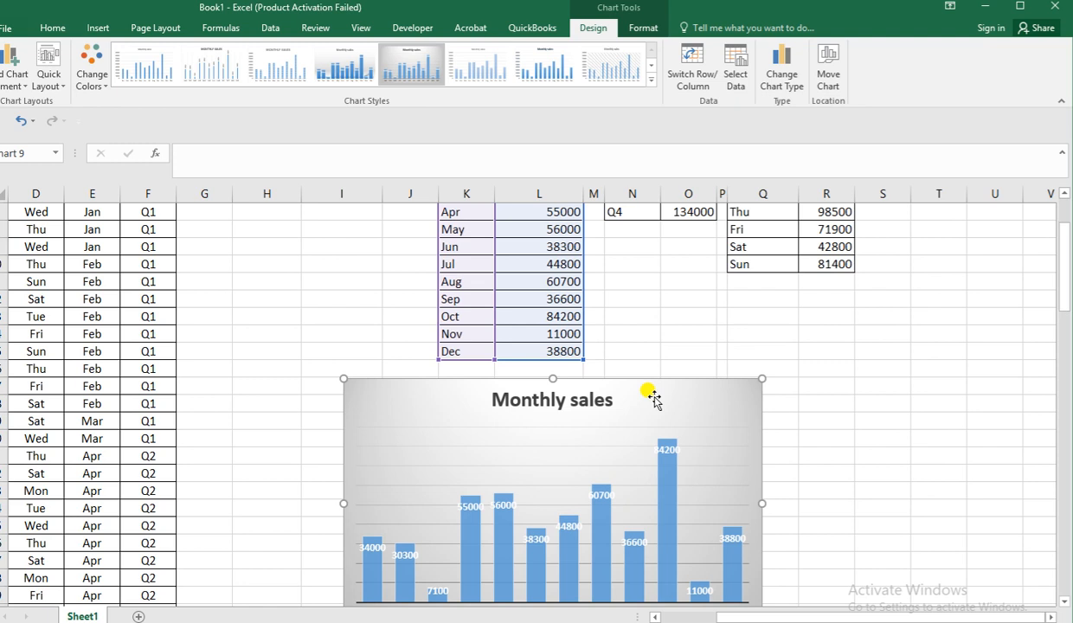
{"action": "left_click", "coordinate": [603, 457]}
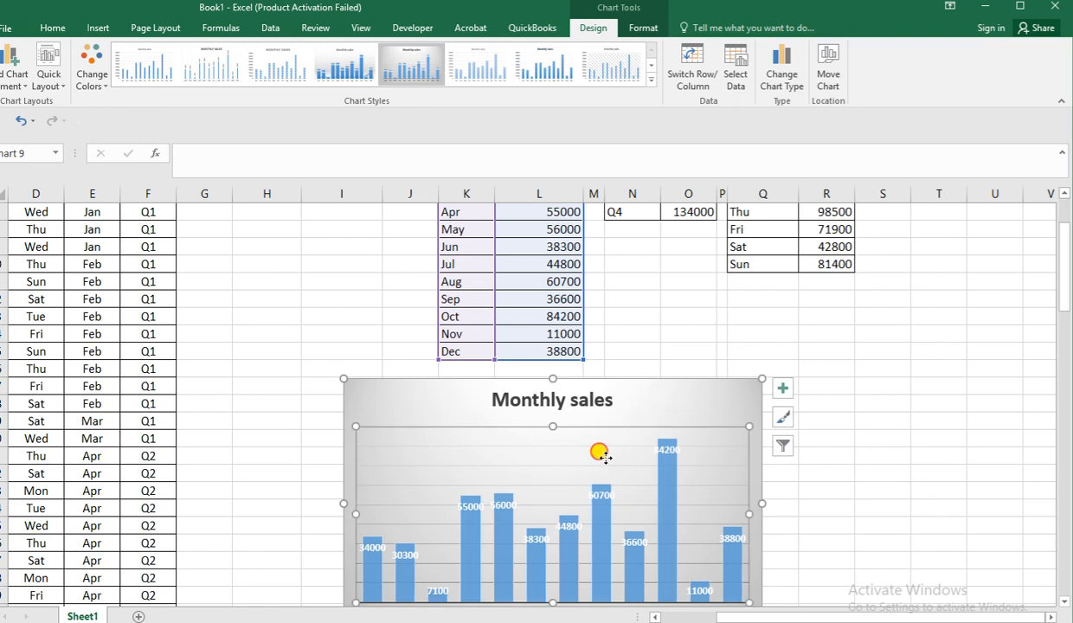
{"action": "left_click", "coordinate": [467, 529]}
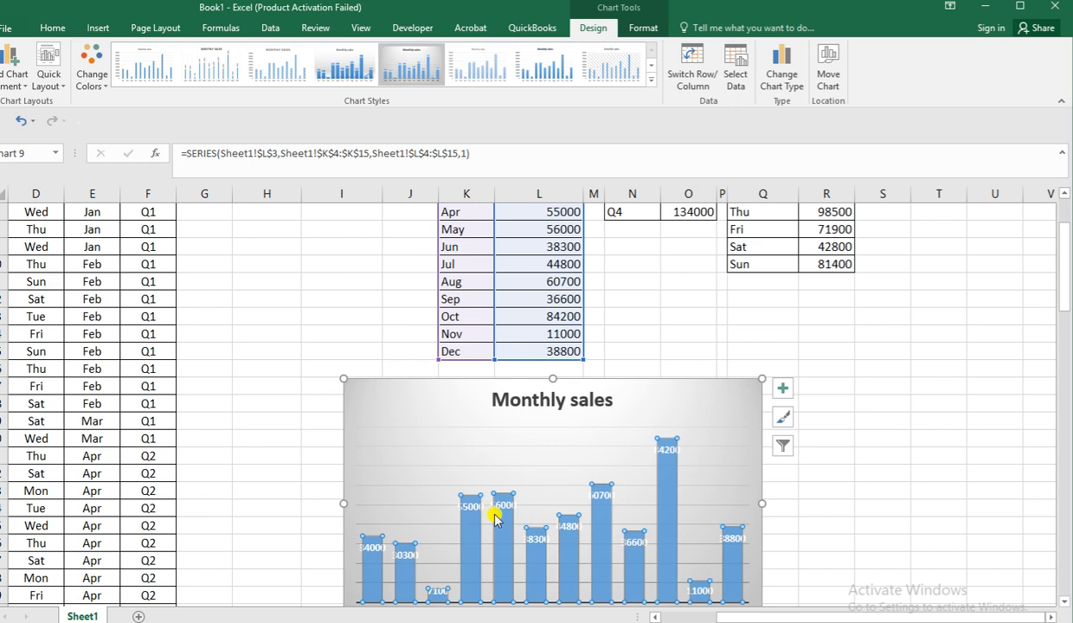
{"action": "scroll", "coordinate": [502, 489], "scroll_direction": "down", "scroll_amount": 2}
{"action": "left_click", "coordinate": [515, 361]}
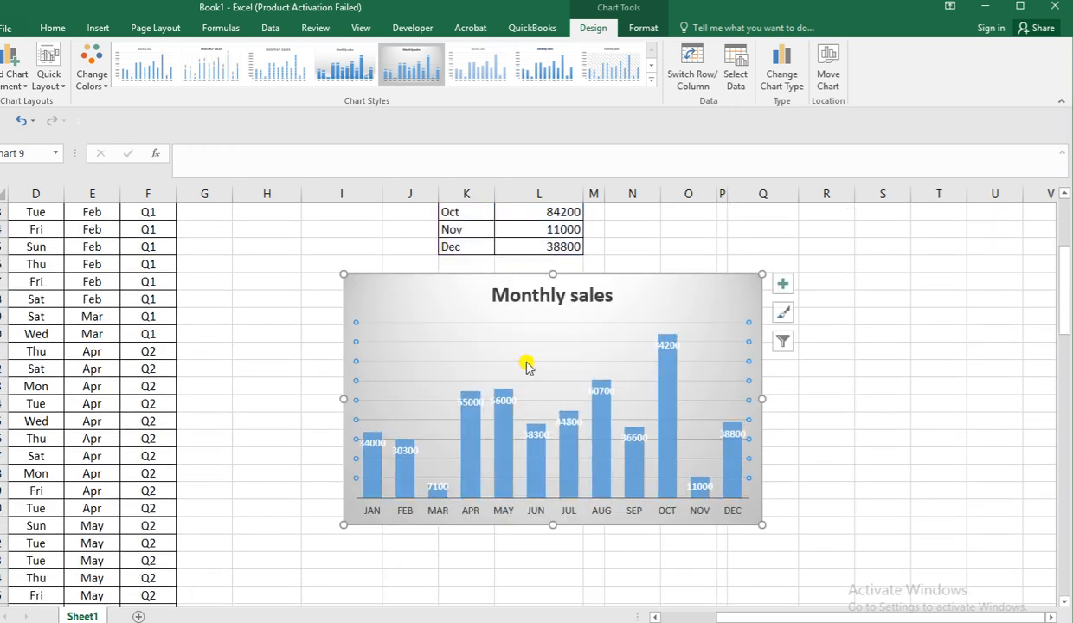
{"action": "left_click", "coordinate": [491, 294]}
{"action": "left_click", "coordinate": [461, 303]}
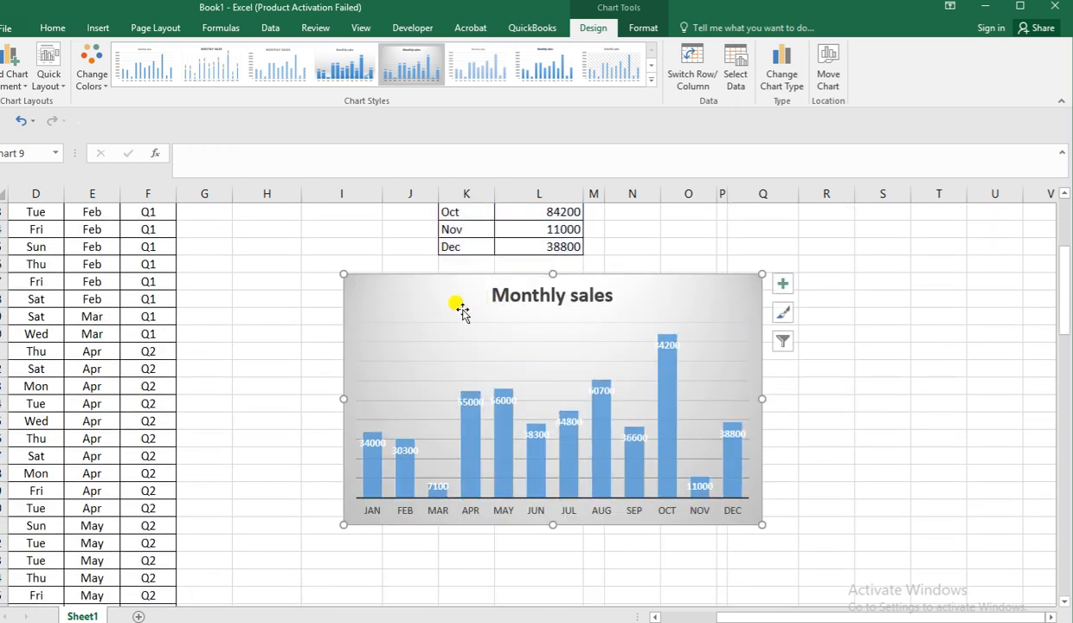
{"action": "left_click", "coordinate": [449, 321]}
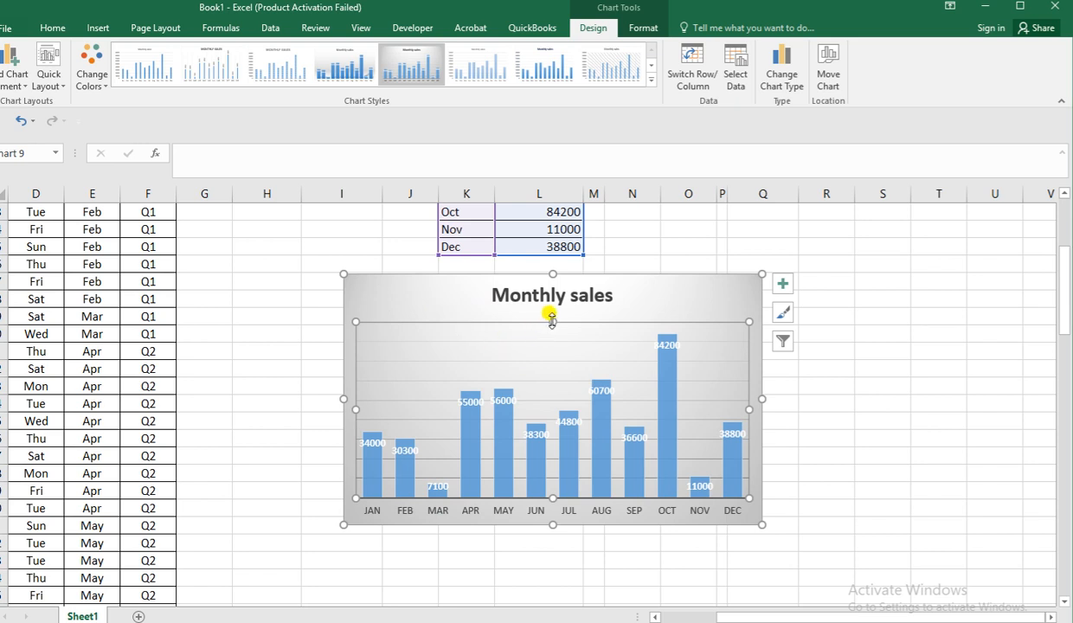
{"action": "mouse_move", "coordinate": [554, 318]}
{"action": "left_mouse_down"}
{"action": "mouse_move", "coordinate": [552, 332]}
{"action": "mouse_move", "coordinate": [549, 317]}
{"action": "left_mouse_up"}
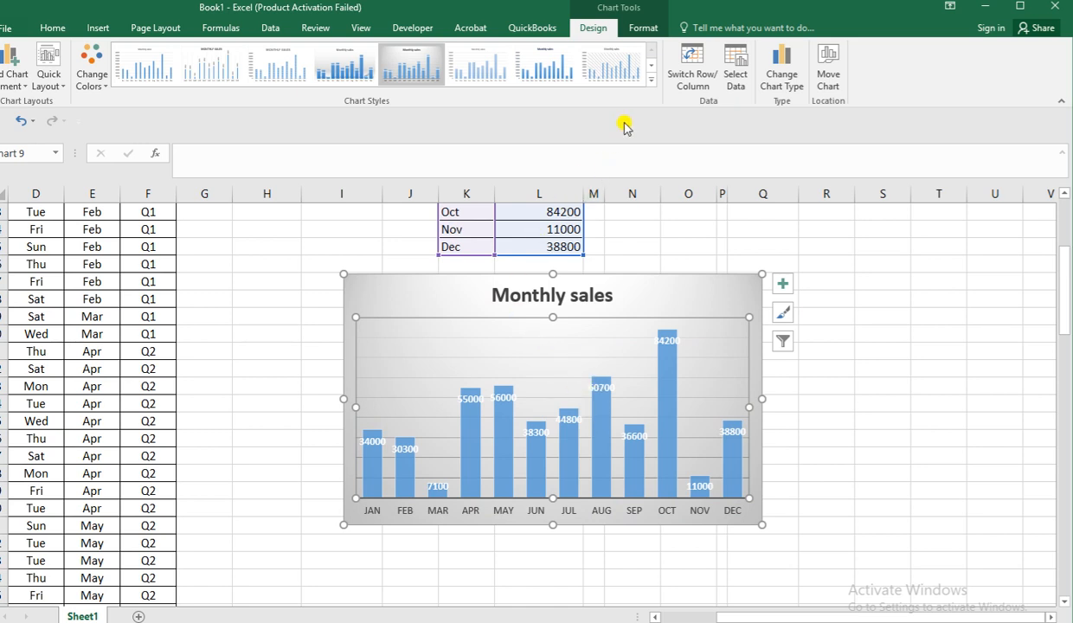
Restyle the monthly column chart with the dark gradient style that has solid blue columns, after trying the dark outlined-column style.
{"action": "left_click", "coordinate": [650, 78]}
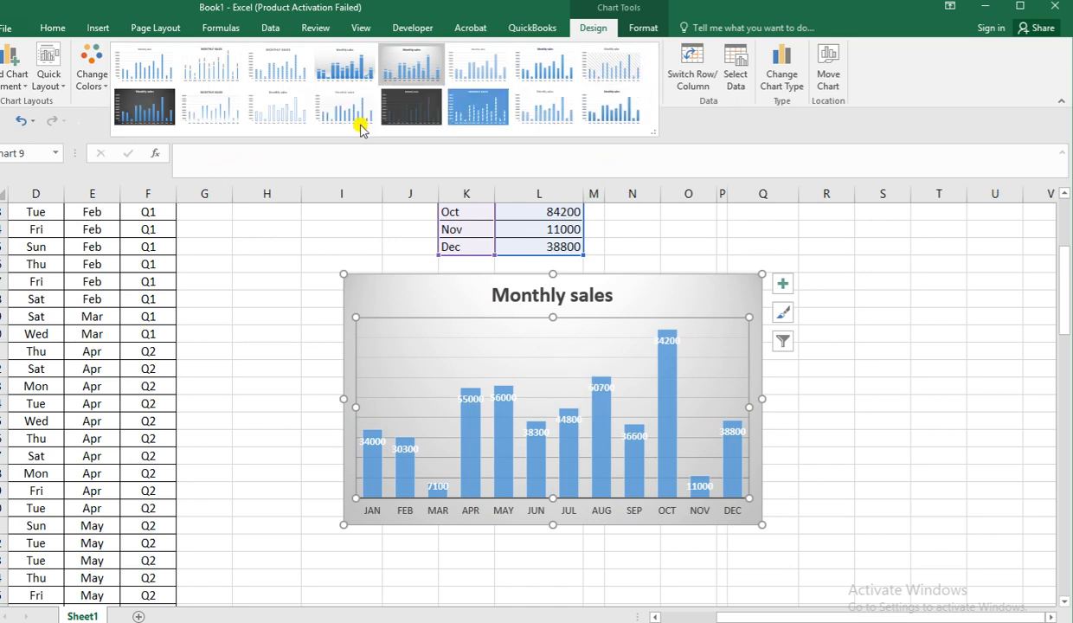
{"action": "left_click", "coordinate": [412, 102]}
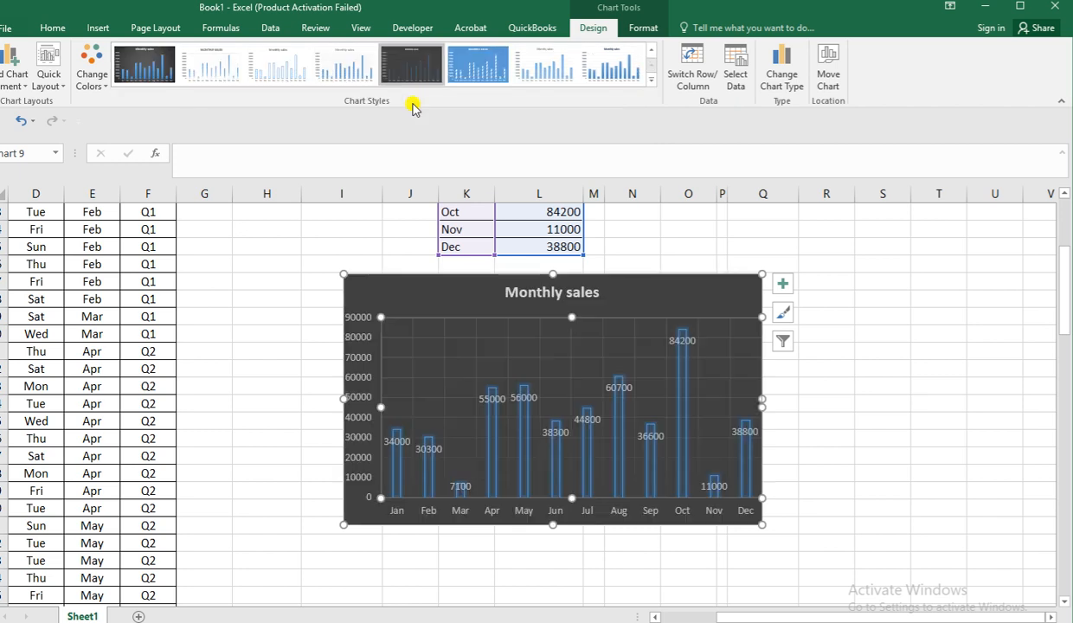
{"action": "left_click", "coordinate": [144, 72]}
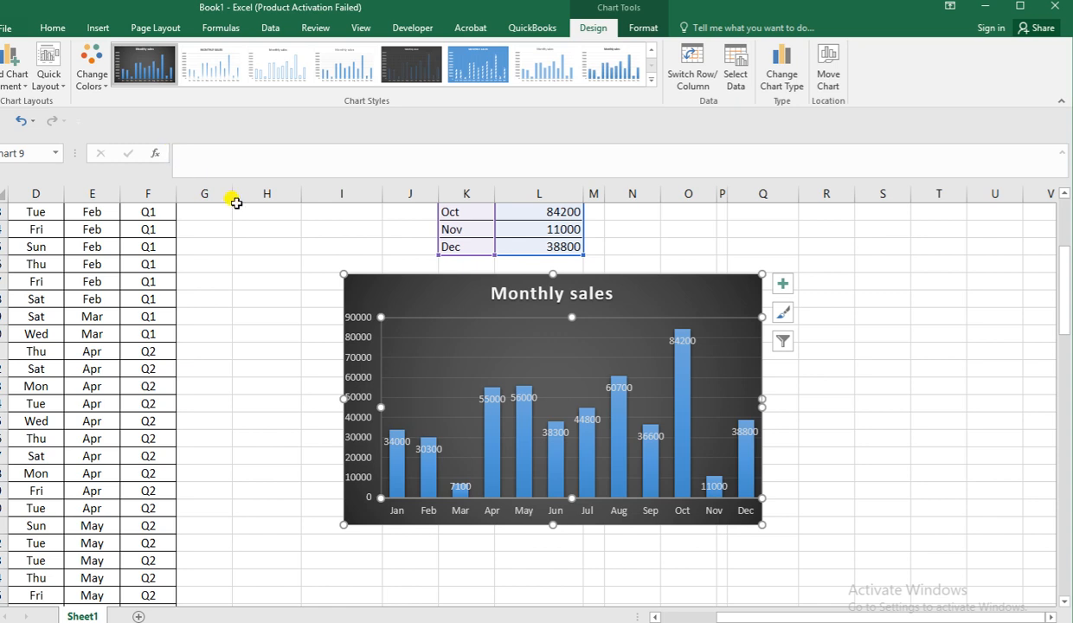
{"action": "left_click", "coordinate": [963, 433]}
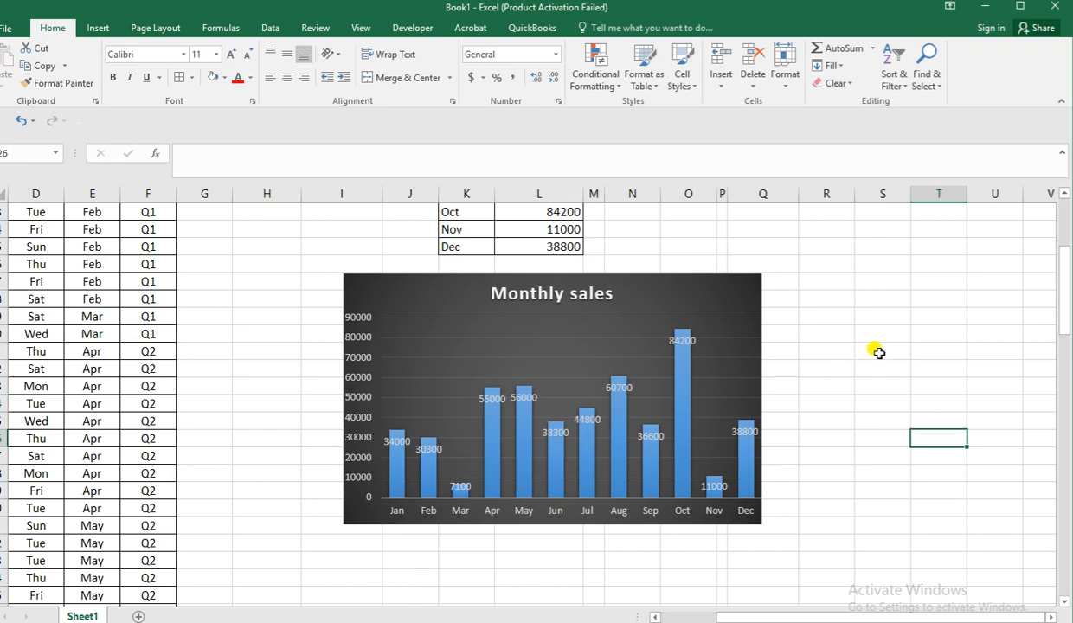
Insert a 2-D pie chart from the monthly sales table K3:L15.
{"action": "scroll", "coordinate": [762, 351], "scroll_direction": "up", "scroll_amount": 2}
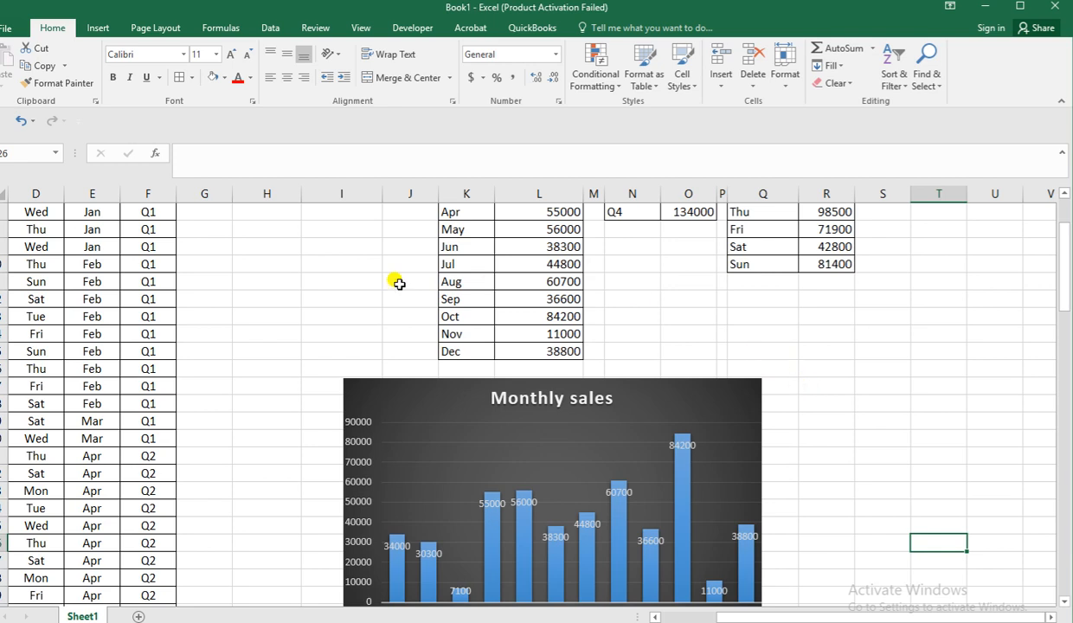
{"action": "scroll", "coordinate": [455, 212], "scroll_direction": "up", "scroll_amount": 3}
{"action": "left_click_drag", "start_coordinate": [452, 268], "coordinate": [546, 478]}
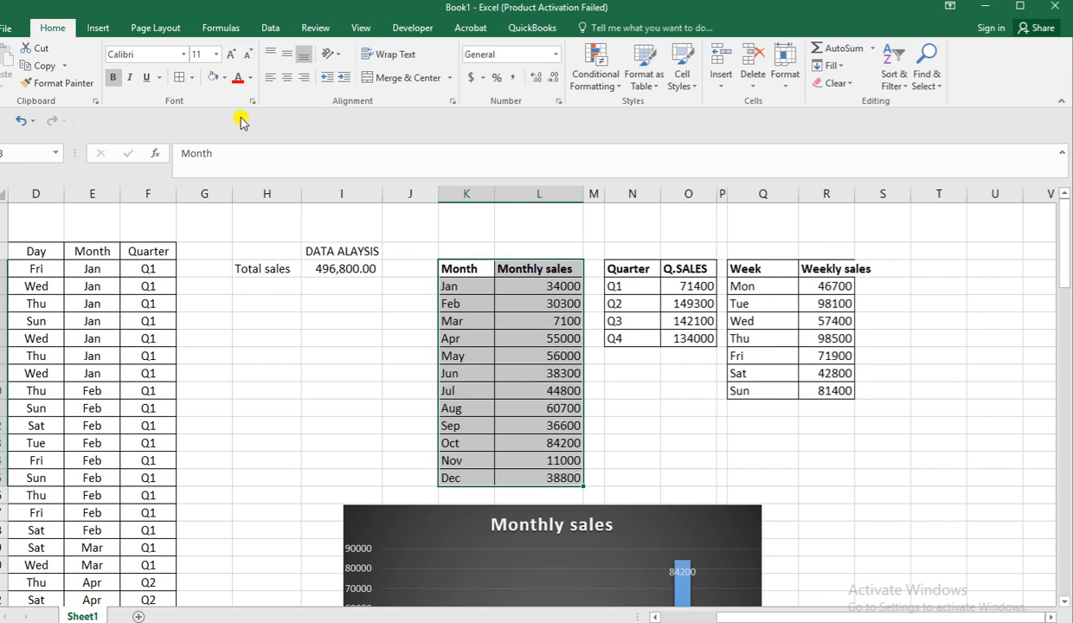
{"action": "left_click", "coordinate": [102, 27]}
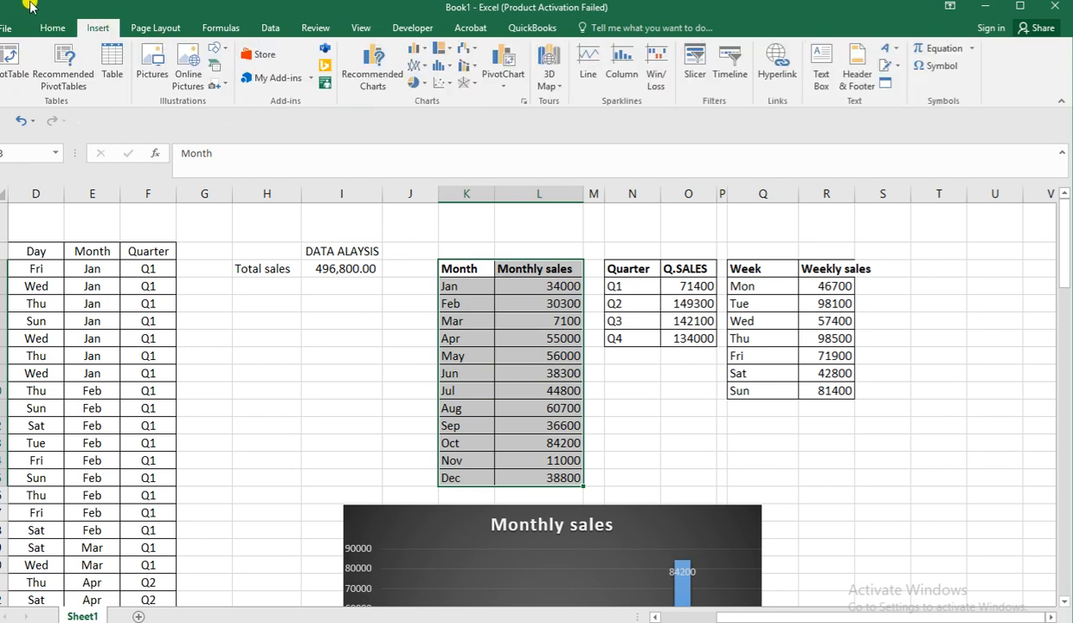
{"action": "left_click", "coordinate": [424, 86]}
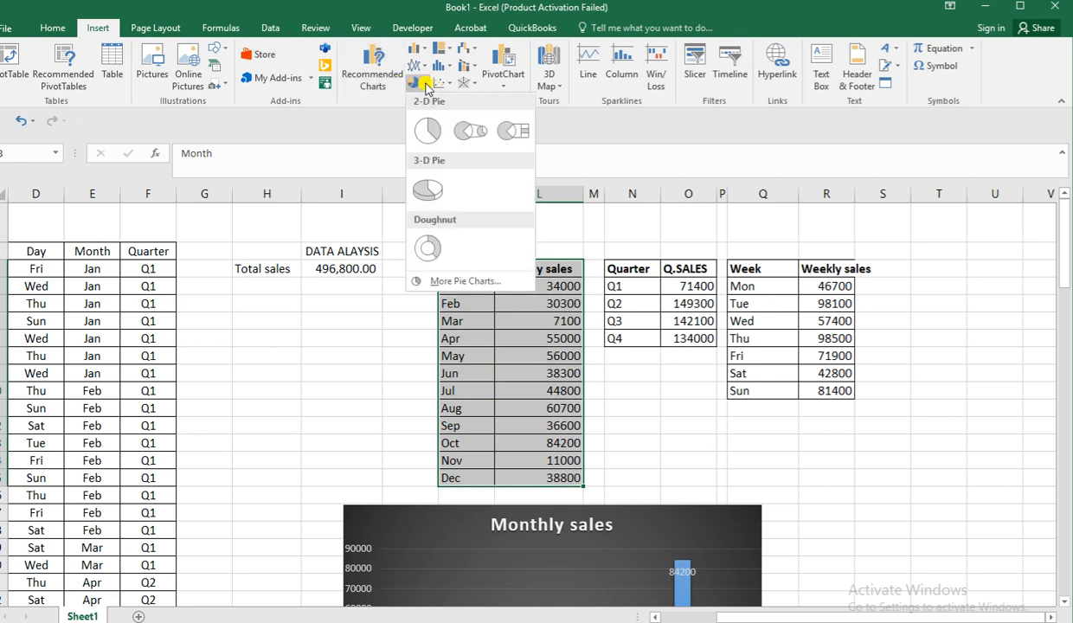
{"action": "left_click", "coordinate": [425, 128]}
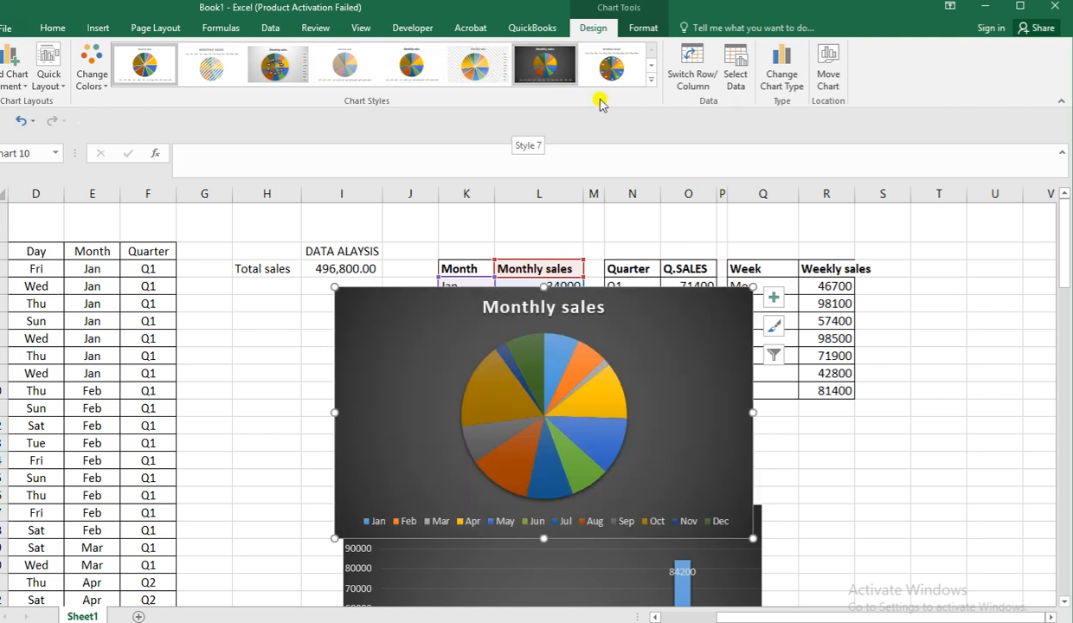
Apply Style 8, with percentage labels and the legend above the pie, and move the pie chart below the weekday sales table.
{"action": "left_click", "coordinate": [650, 84]}
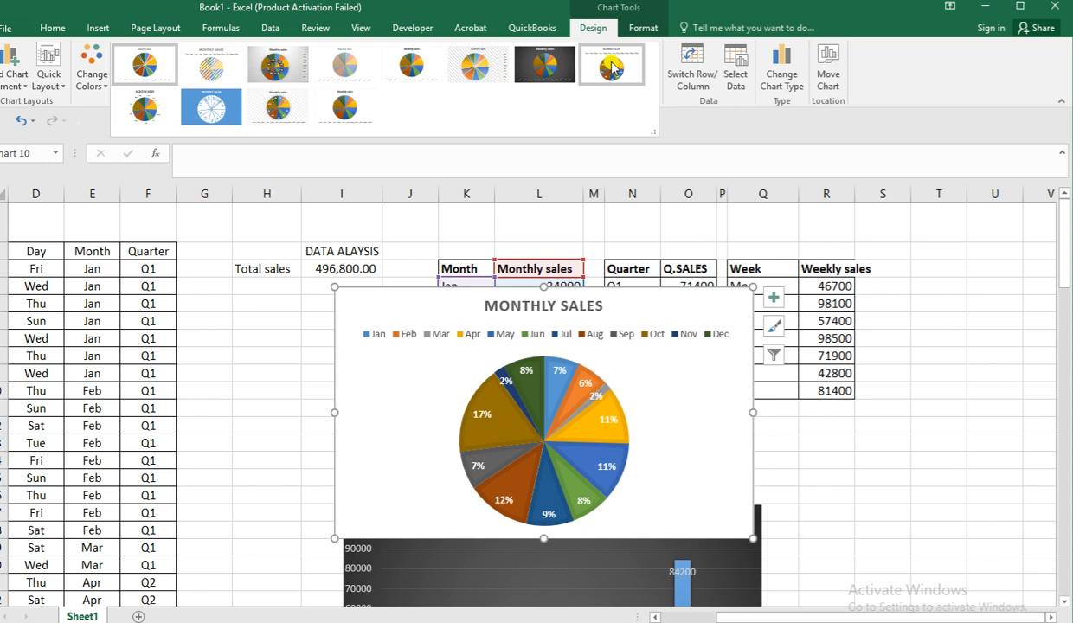
{"action": "left_click", "coordinate": [612, 67]}
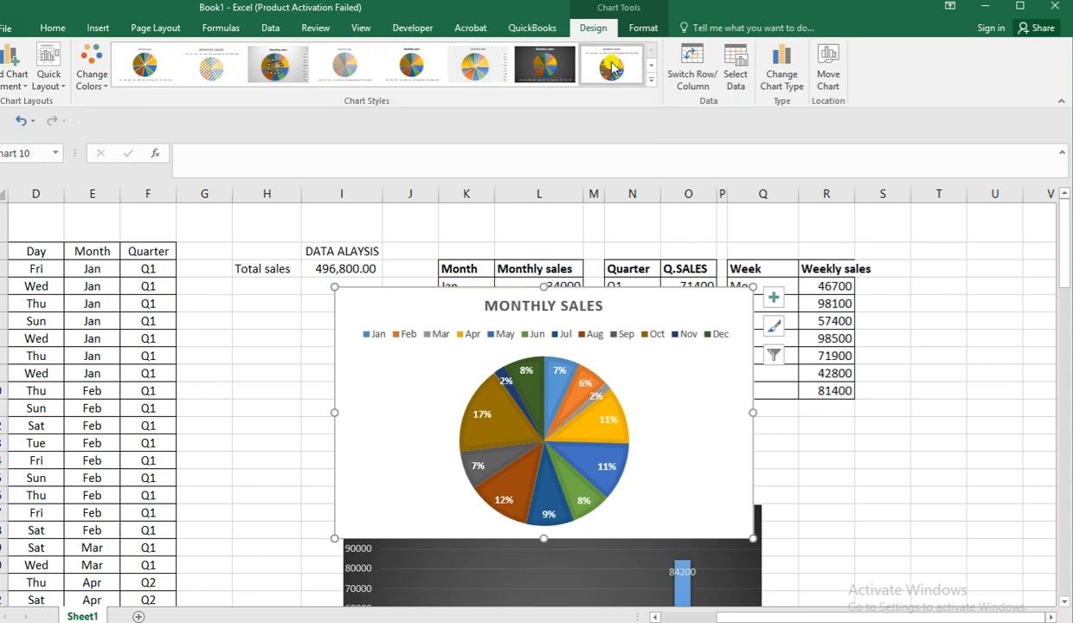
{"action": "left_click_drag", "start_coordinate": [623, 310], "coordinate": [950, 437]}
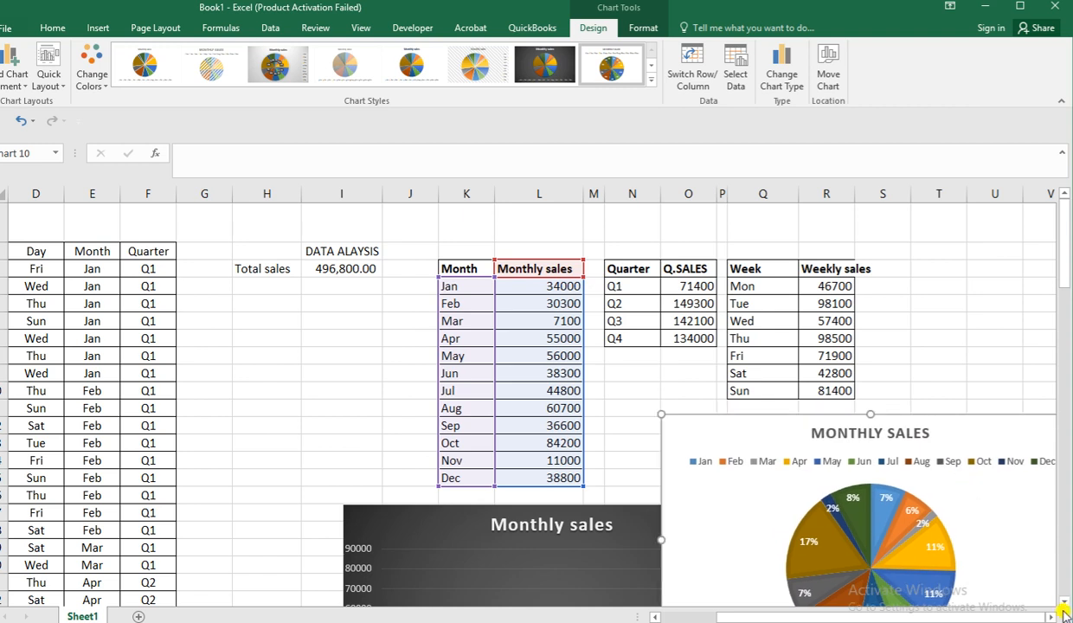
Move the monthly sales pie chart directly beside the dark monthly column chart, aligning their upper edges, and deselect it.
{"action": "scroll", "coordinate": [996, 587], "scroll_direction": "right", "scroll_amount": 3}
{"action": "scroll", "coordinate": [978, 571], "scroll_direction": "down", "scroll_amount": 2}
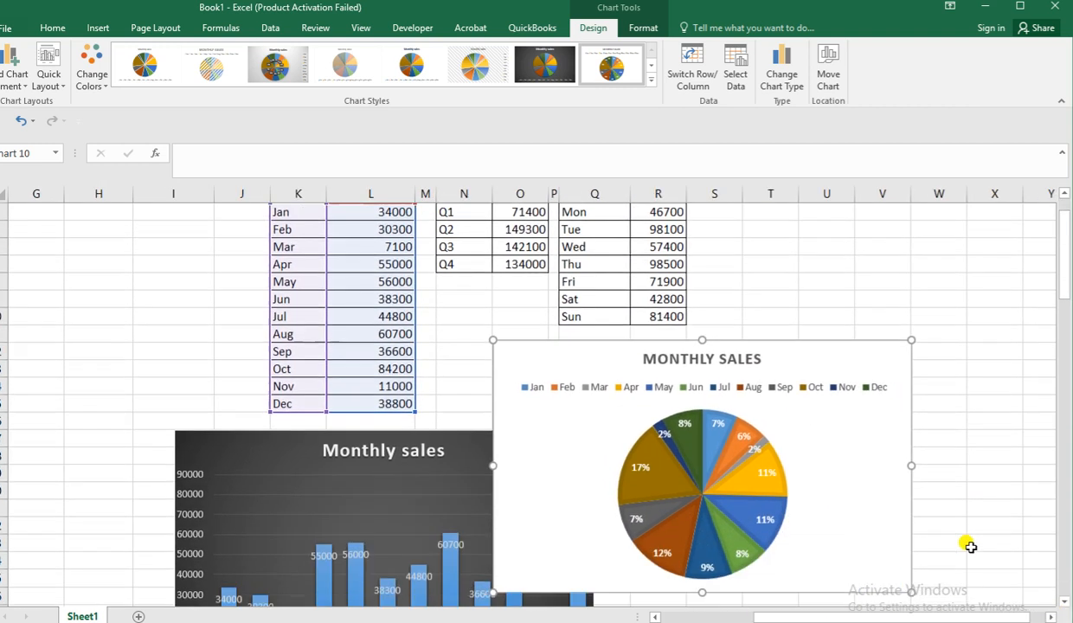
{"action": "left_click_drag", "start_coordinate": [633, 234], "coordinate": [763, 339]}
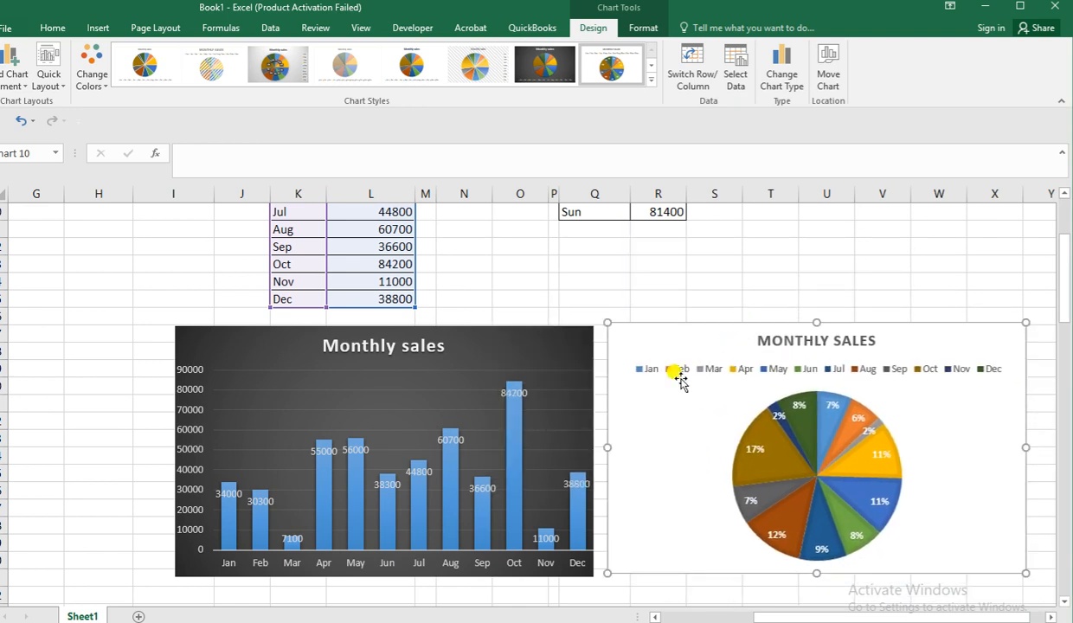
{"action": "left_click", "coordinate": [658, 301]}
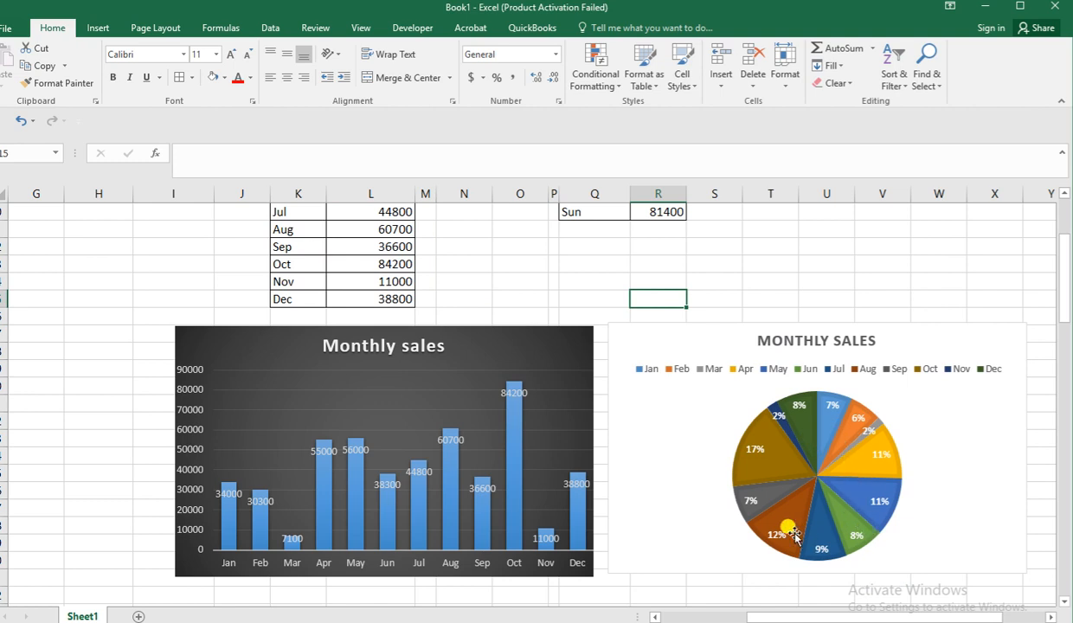
{"action": "mouse_move", "coordinate": [768, 511]}
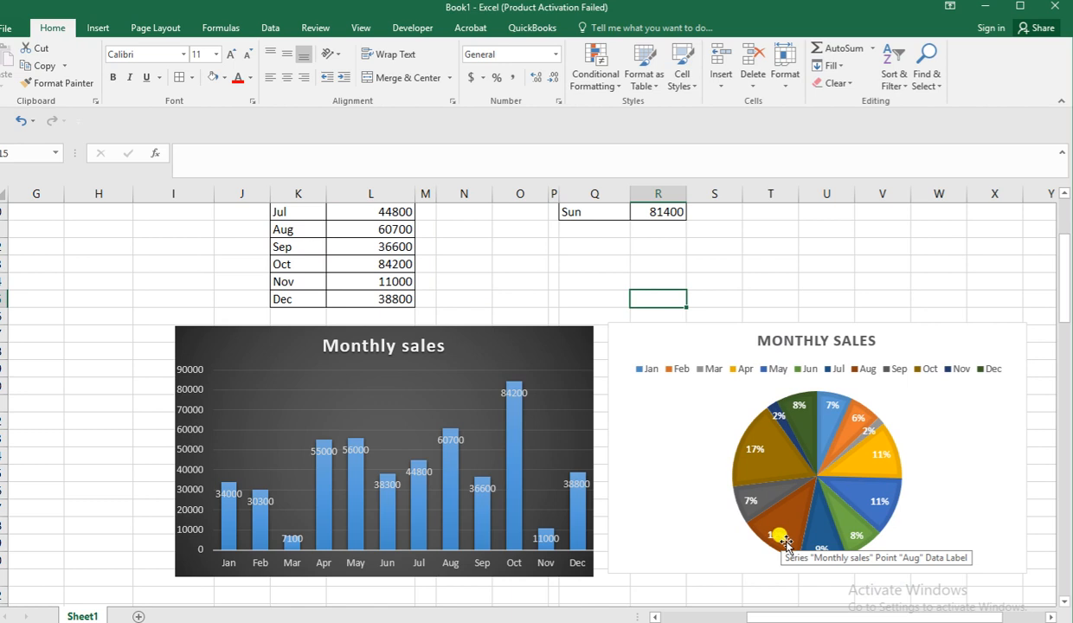
{"action": "mouse_move", "coordinate": [769, 453]}
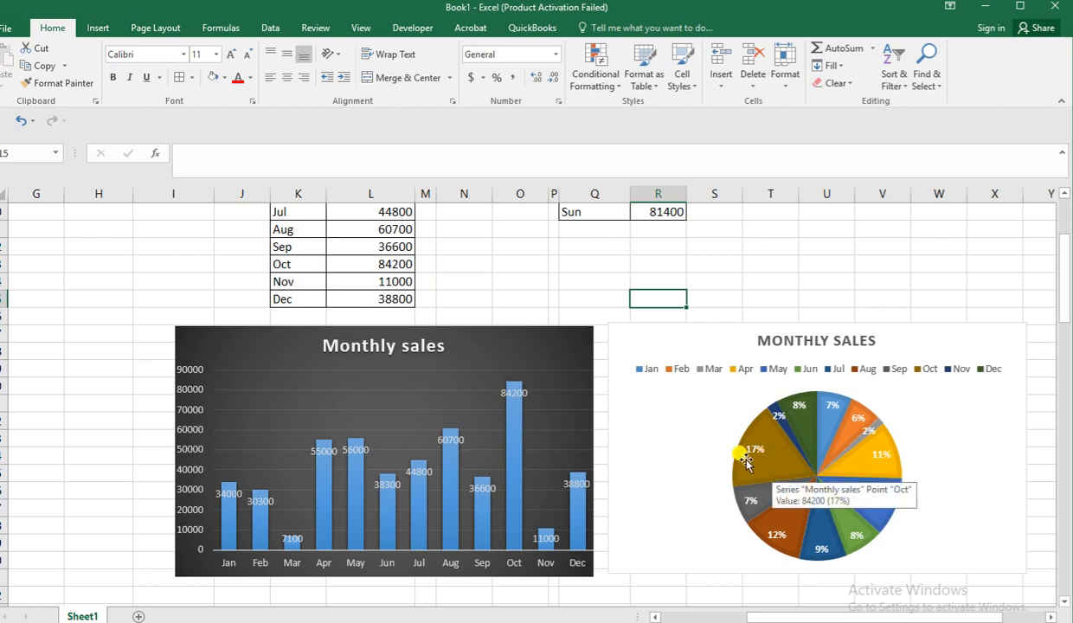
{"action": "scroll", "coordinate": [758, 470], "scroll_direction": "down", "scroll_amount": 2}
{"action": "scroll", "coordinate": [732, 502], "scroll_direction": "up", "scroll_amount": 1}
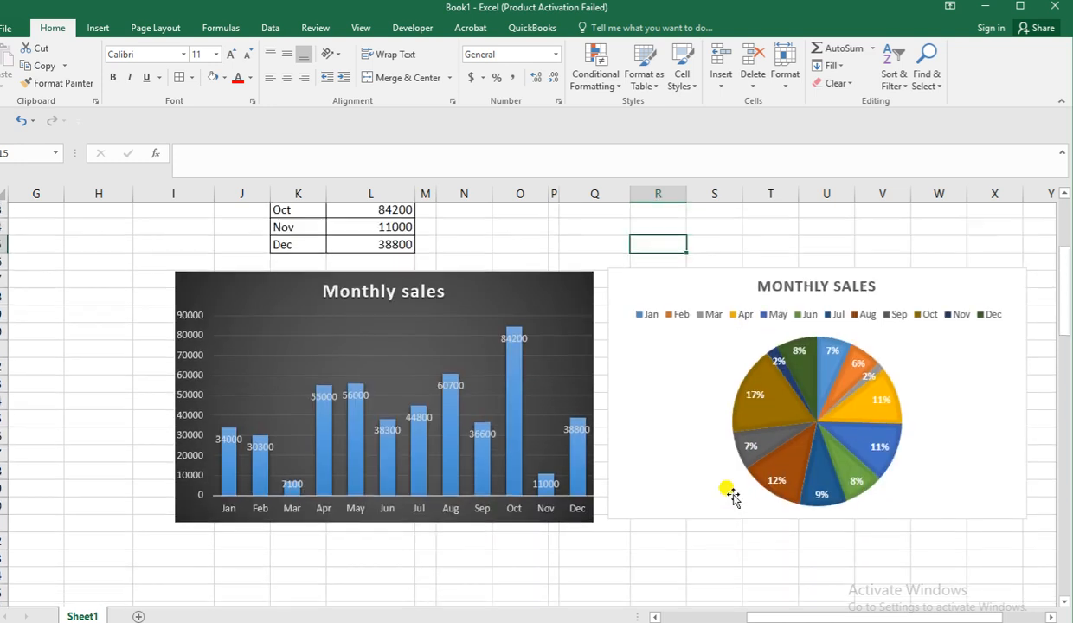
Insert a 2-D clustered column chart from the quarterly sales table N3:O7.
{"action": "scroll", "coordinate": [733, 498], "scroll_direction": "up", "scroll_amount": 2}
{"action": "scroll", "coordinate": [734, 495], "scroll_direction": "up", "scroll_amount": 2}
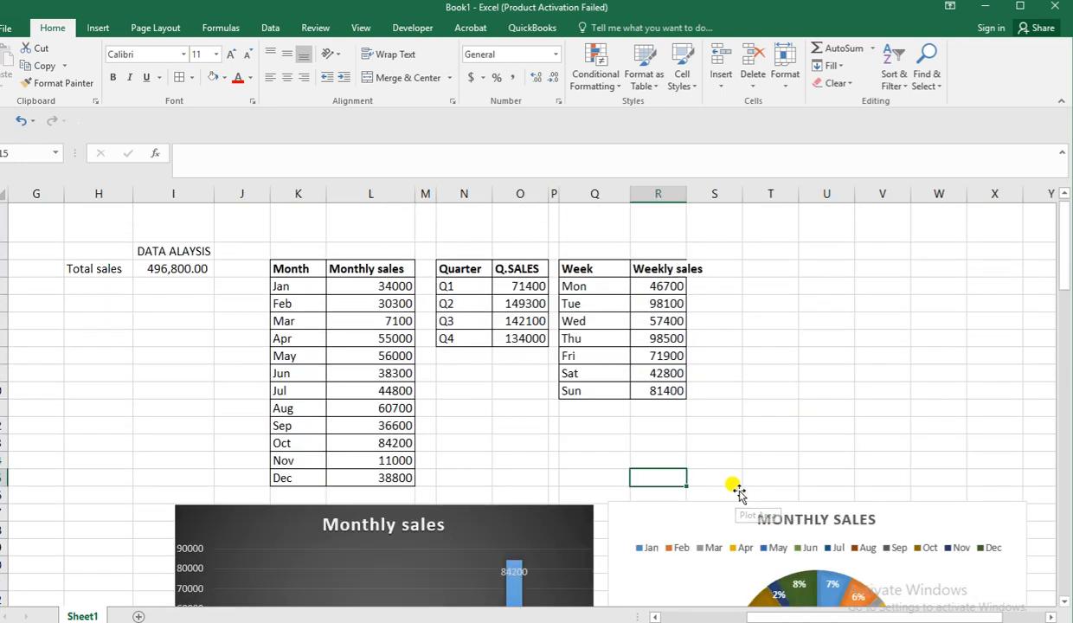
{"action": "left_click", "coordinate": [452, 262]}
{"action": "left_click_drag", "start_coordinate": [452, 262], "coordinate": [511, 342]}
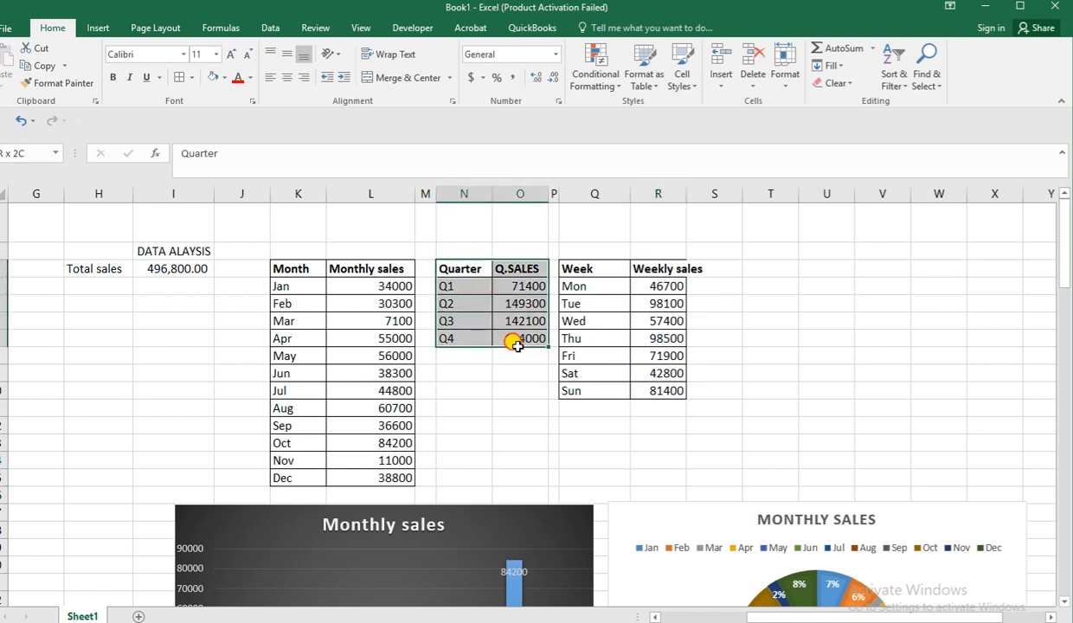
{"action": "left_click", "coordinate": [98, 28]}
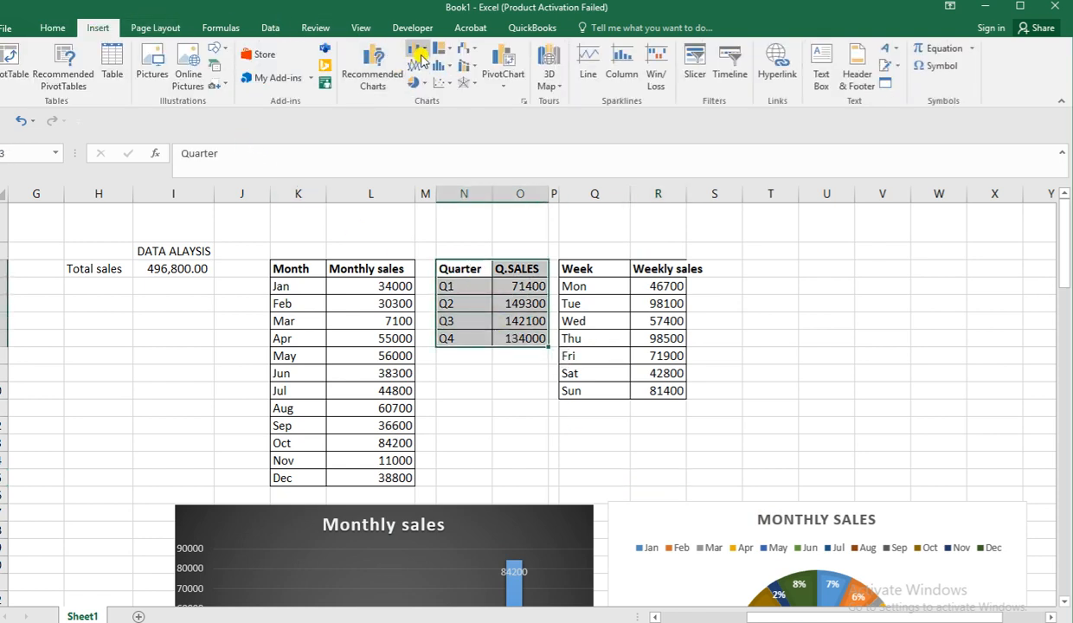
{"action": "left_click", "coordinate": [423, 54]}
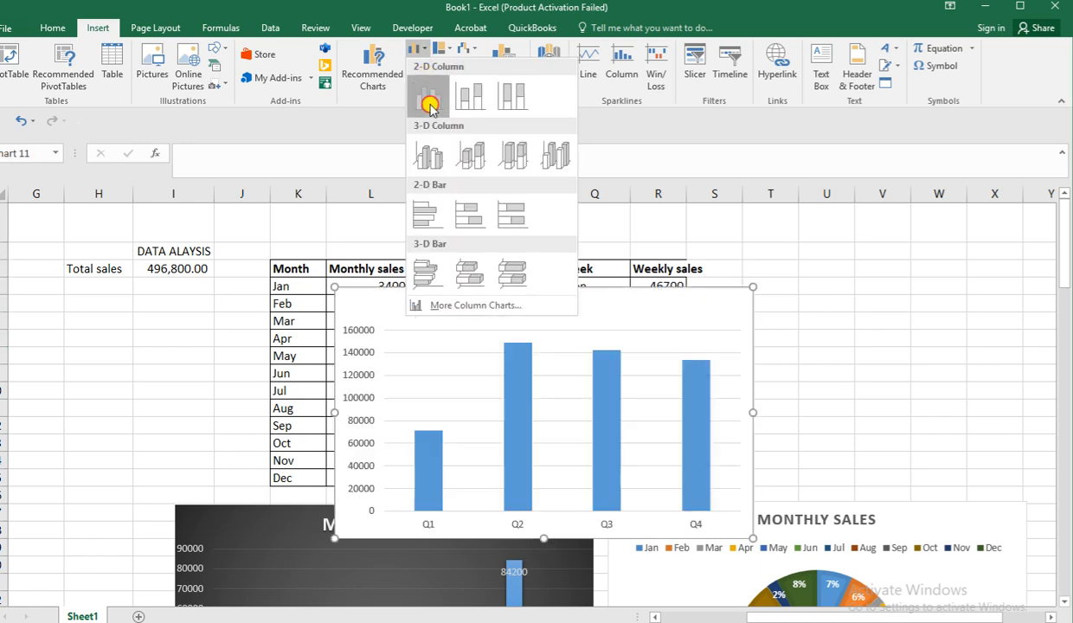
{"action": "left_click", "coordinate": [427, 99]}
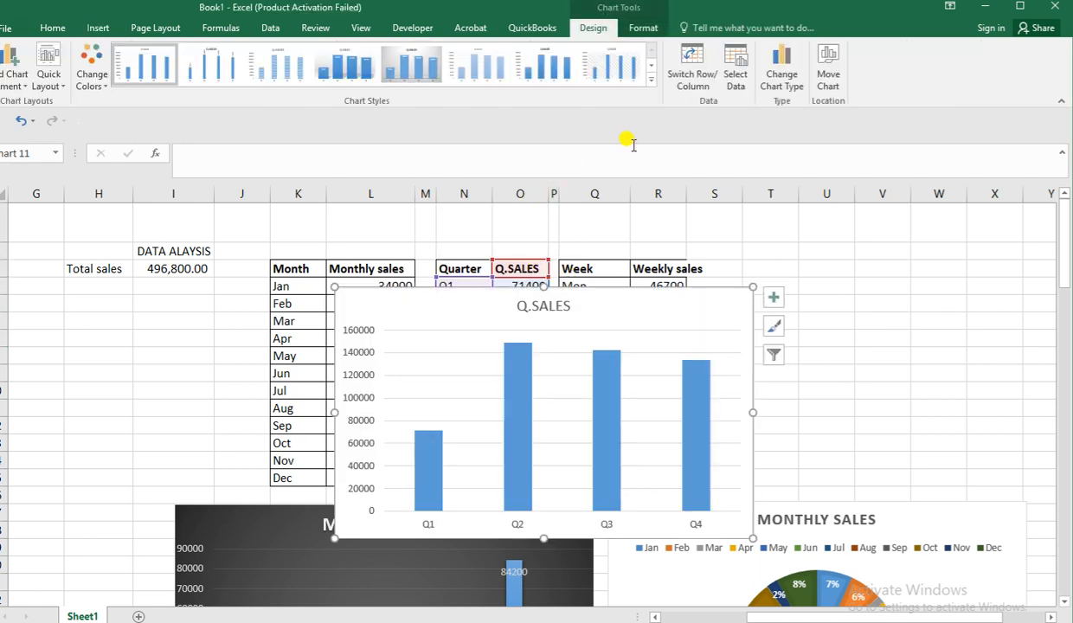
Apply the dark gradient chart style to the quarterly column chart and fill its columns with standard orange.
{"action": "left_click", "coordinate": [651, 83]}
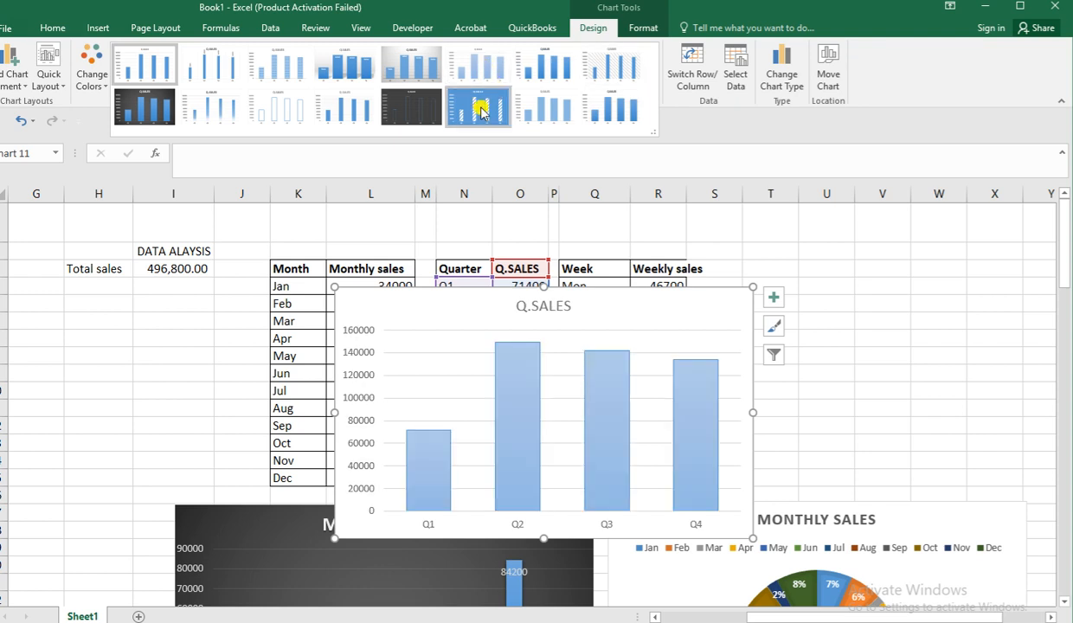
{"action": "left_click", "coordinate": [123, 127]}
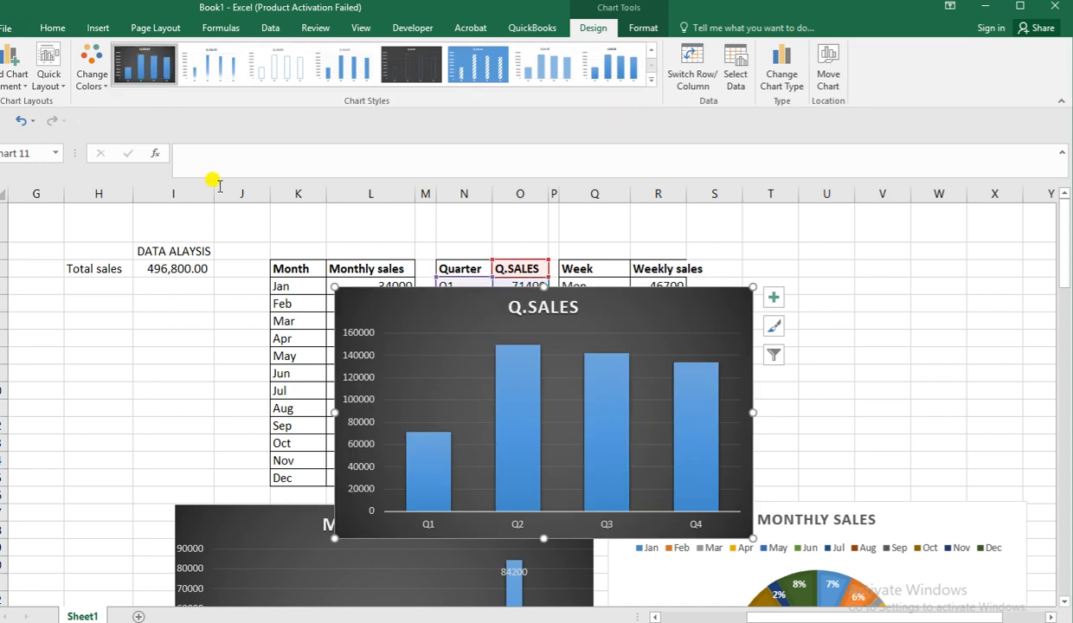
{"action": "left_click", "coordinate": [530, 386]}
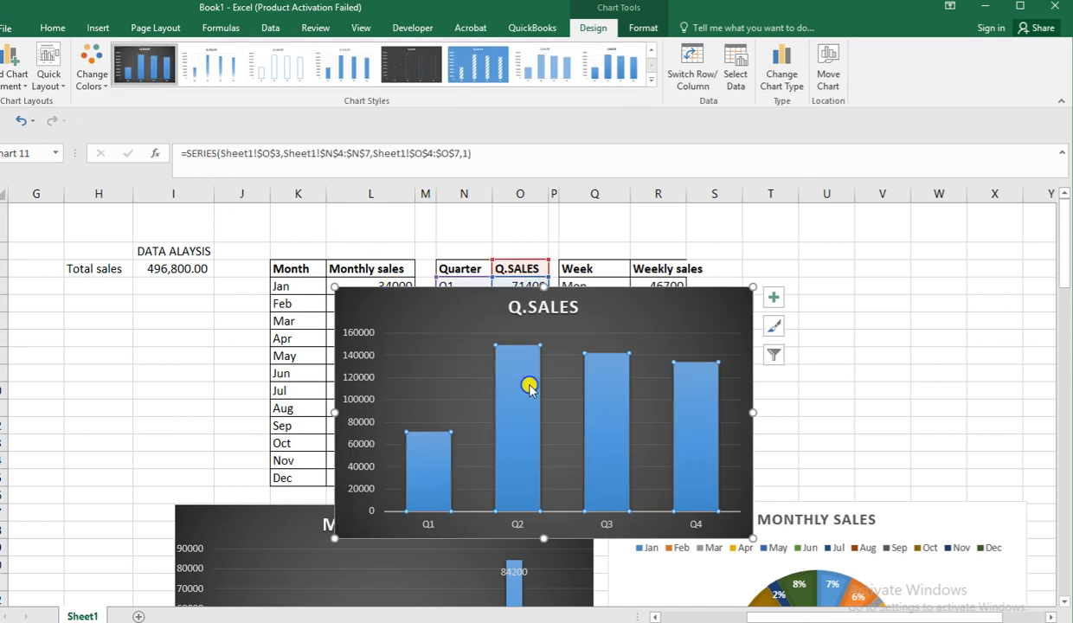
{"action": "right_click", "coordinate": [530, 385]}
{"action": "left_click", "coordinate": [558, 346]}
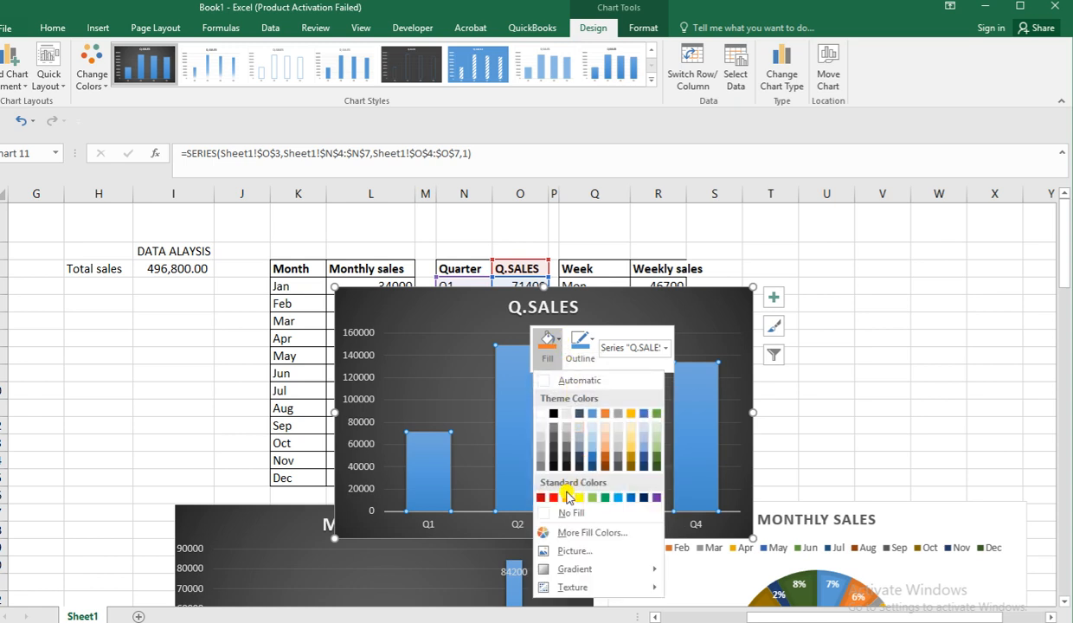
{"action": "left_click", "coordinate": [567, 498]}
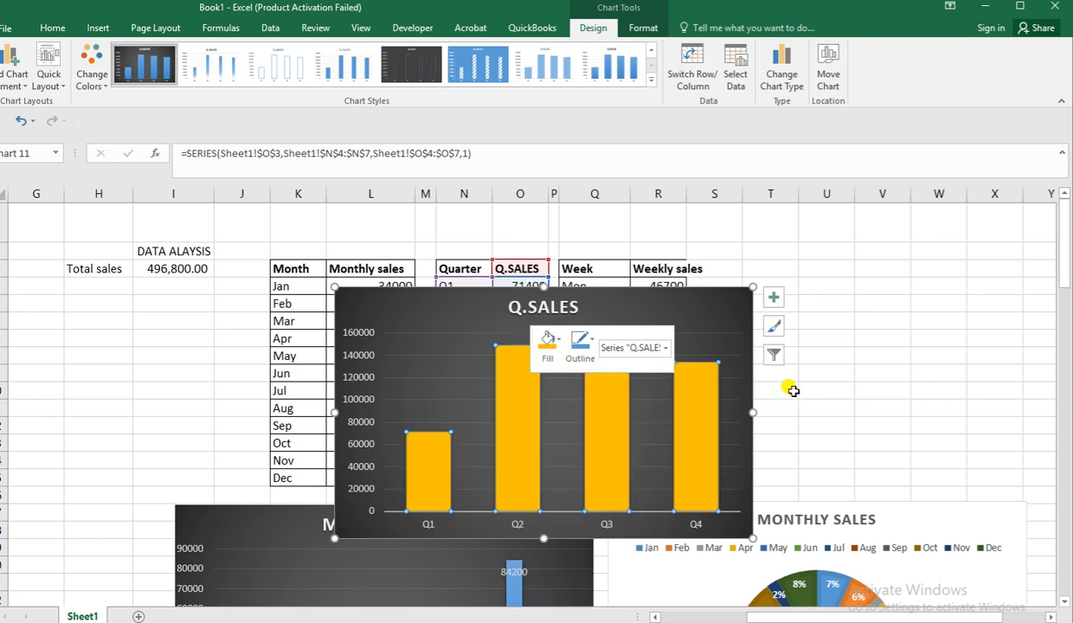
{"action": "scroll", "coordinate": [786, 388], "scroll_direction": "down", "scroll_amount": 4}
{"action": "scroll", "coordinate": [665, 424], "scroll_direction": "up", "scroll_amount": 4}
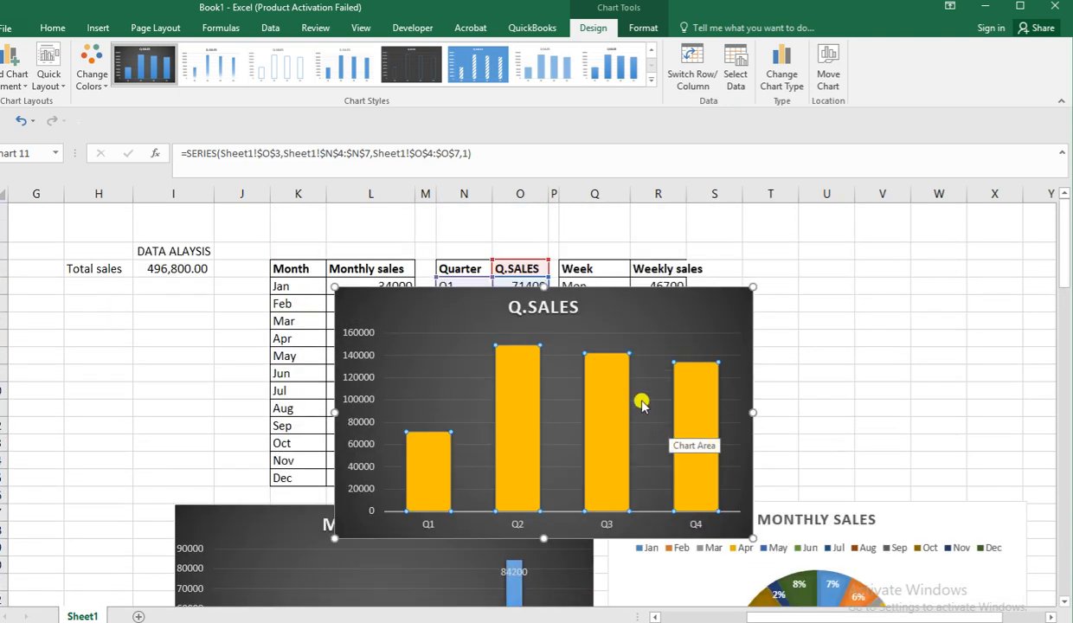
Move the quarterly column chart directly below the monthly column chart, roughly aligned with its left edge, and deselect it.
{"action": "left_click_drag", "start_coordinate": [446, 287], "coordinate": [345, 416]}
{"action": "scroll", "coordinate": [345, 415], "scroll_direction": "down", "scroll_amount": 2}
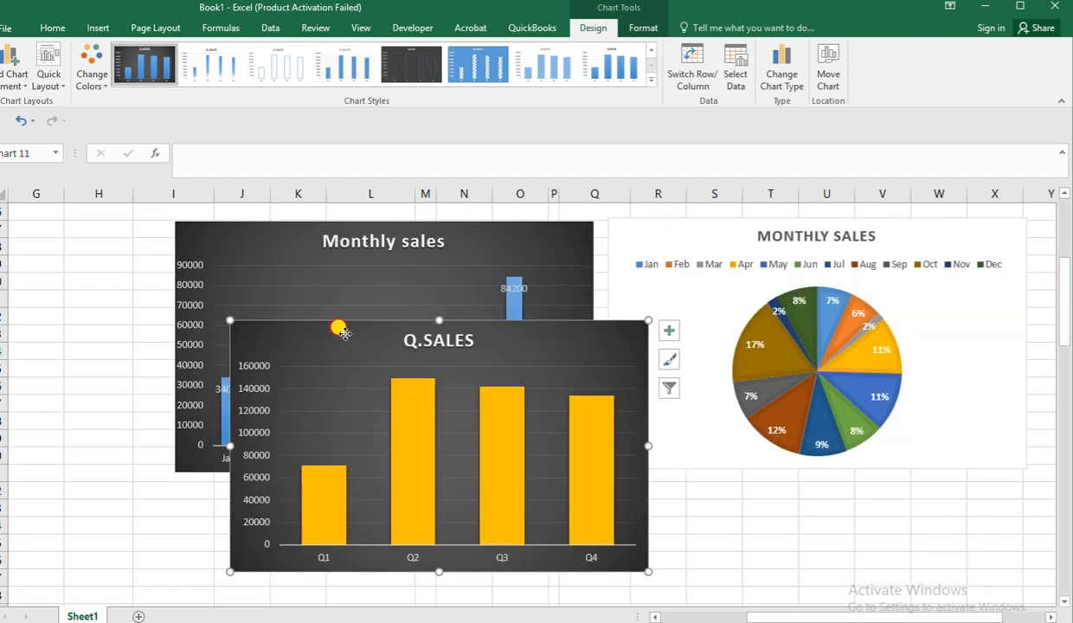
{"action": "left_click_drag", "start_coordinate": [340, 335], "coordinate": [309, 421]}
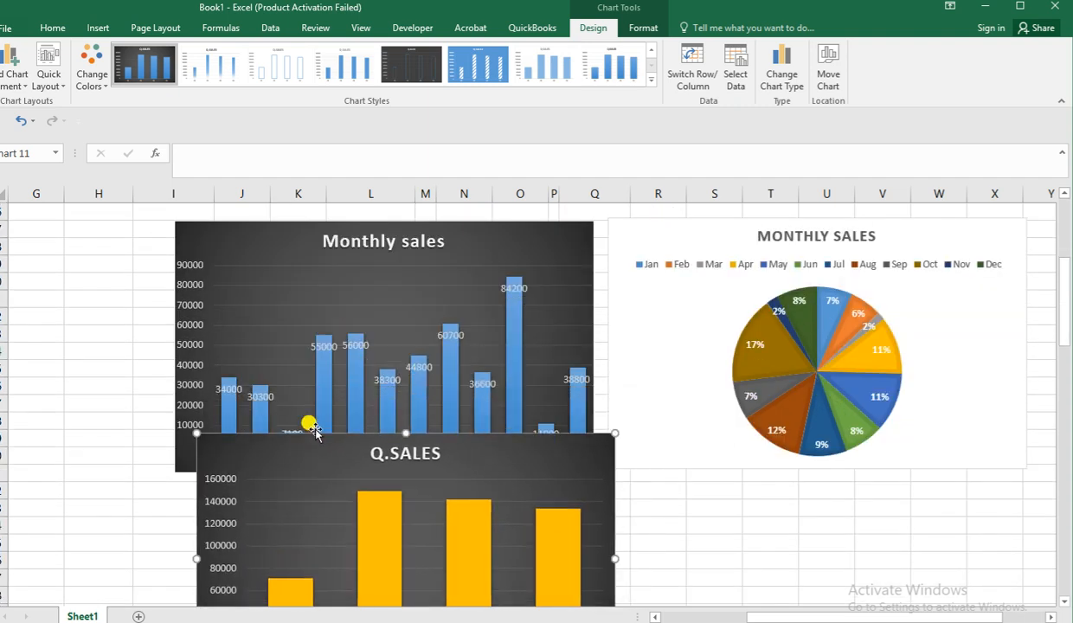
{"action": "scroll", "coordinate": [318, 430], "scroll_direction": "down", "scroll_amount": 2}
{"action": "left_click_drag", "start_coordinate": [299, 347], "coordinate": [288, 416]}
{"action": "scroll", "coordinate": [289, 416], "scroll_direction": "down", "scroll_amount": 3}
{"action": "scroll", "coordinate": [287, 414], "scroll_direction": "up", "scroll_amount": 2}
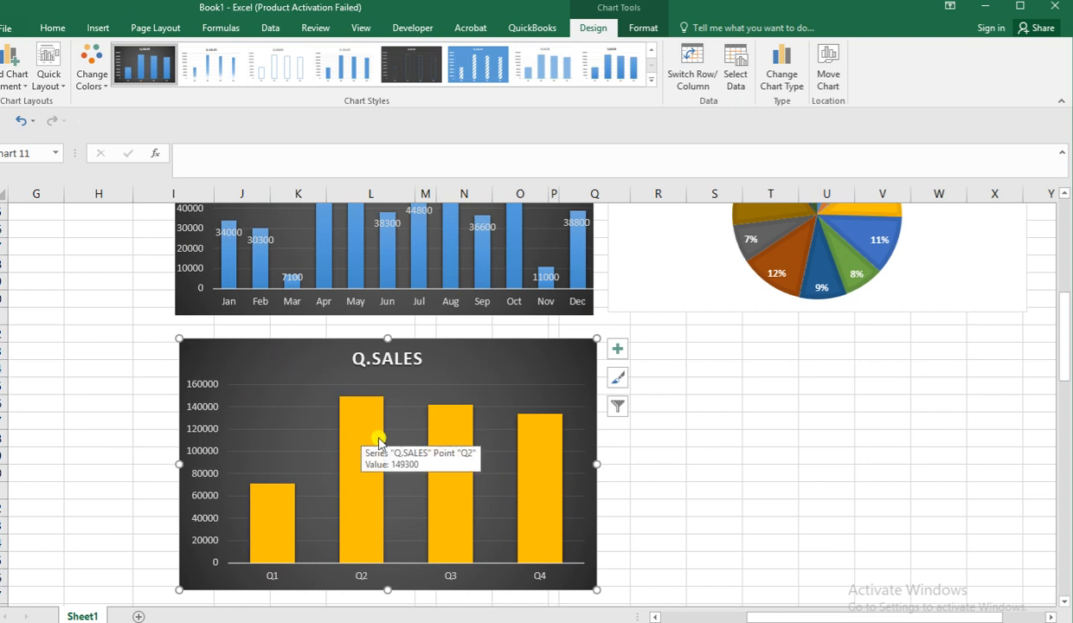
{"action": "left_click", "coordinate": [753, 441]}
{"action": "scroll", "coordinate": [753, 441], "scroll_direction": "up", "scroll_amount": 7}
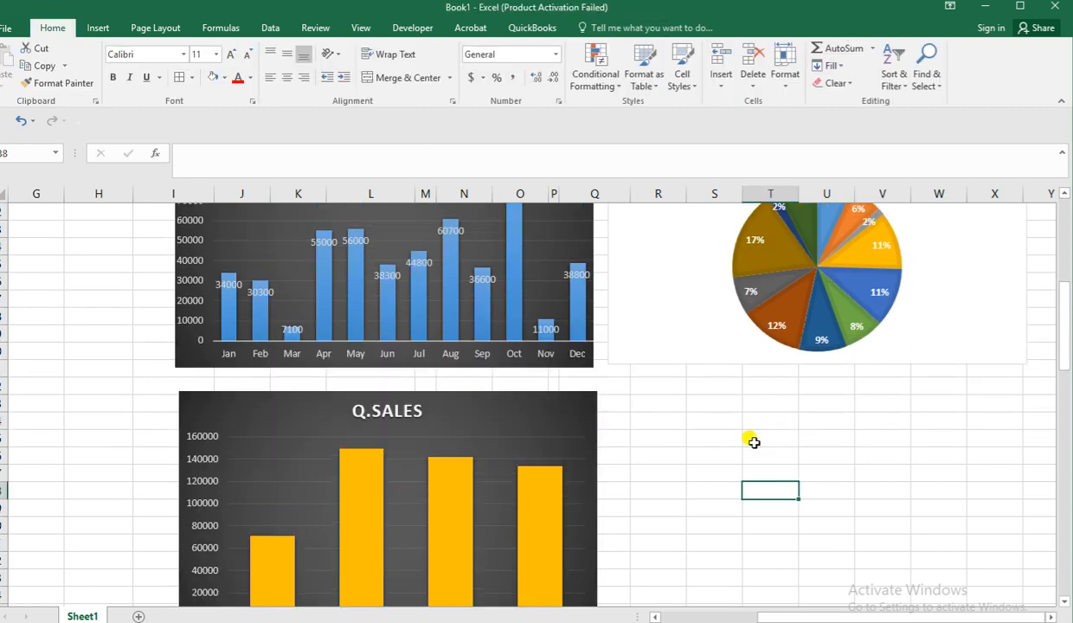
{"action": "scroll", "coordinate": [755, 445], "scroll_direction": "down", "scroll_amount": 5}
{"action": "scroll", "coordinate": [753, 441], "scroll_direction": "down", "scroll_amount": 2}
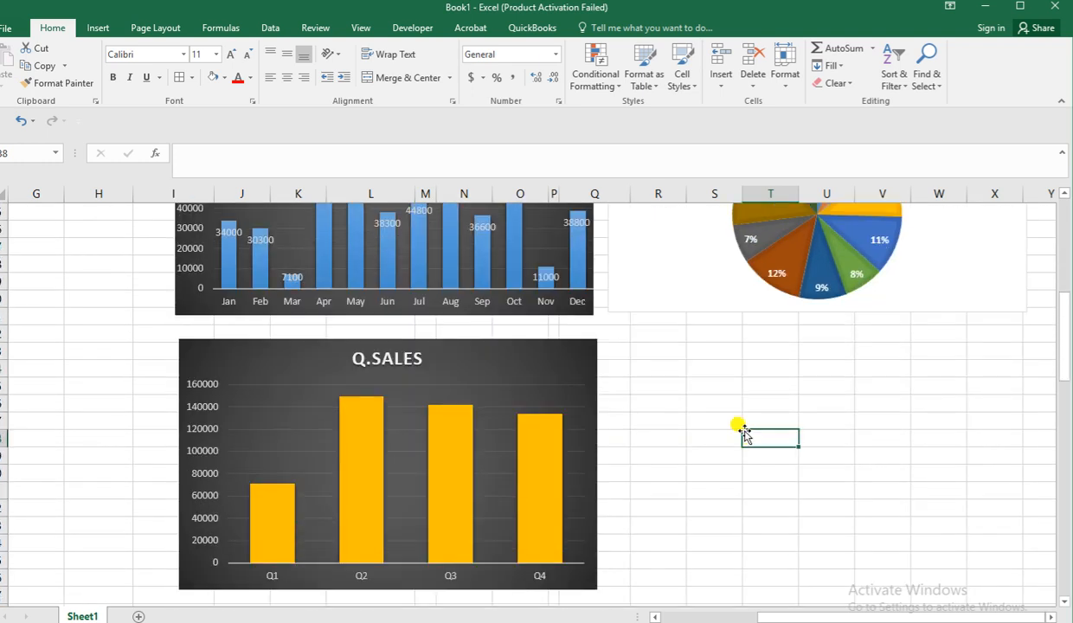
{"action": "left_click", "coordinate": [726, 367]}
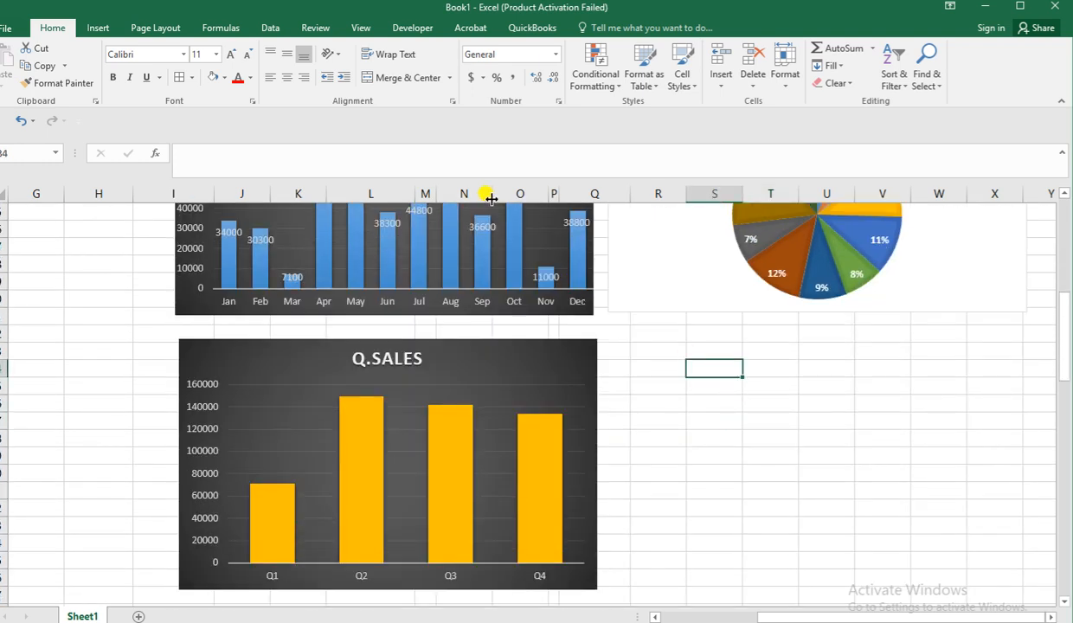
{"action": "left_click", "coordinate": [102, 27]}
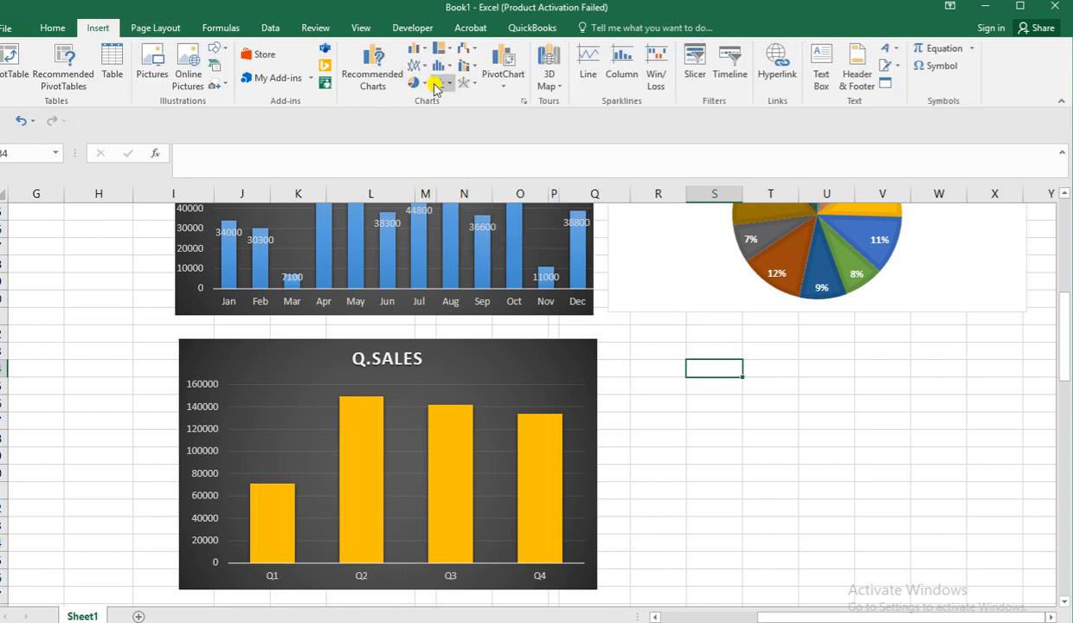
{"action": "left_click", "coordinate": [428, 85]}
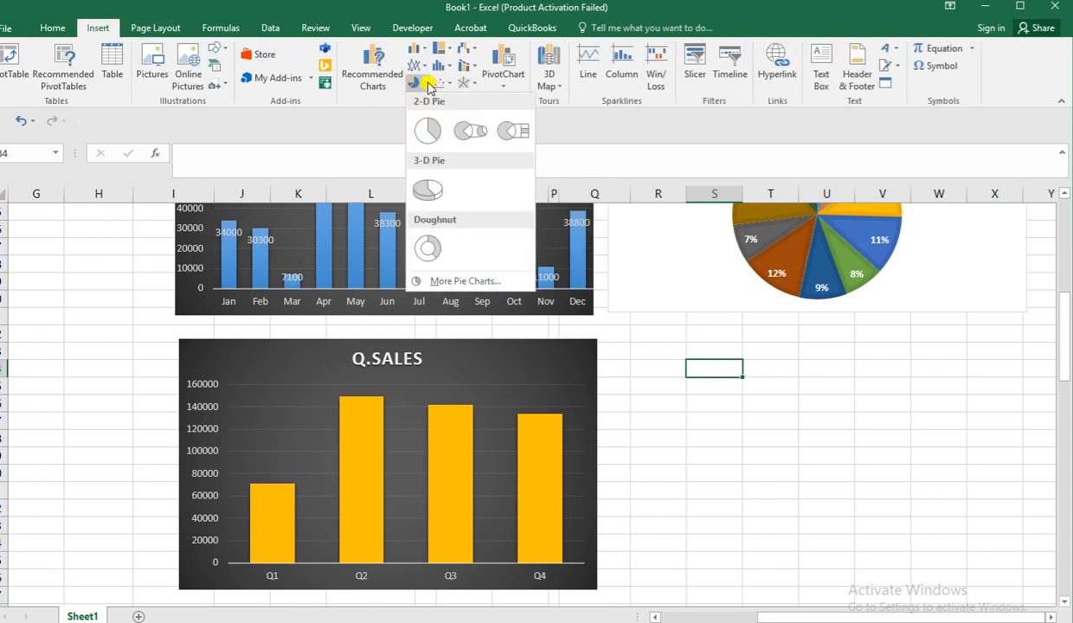
{"action": "left_click", "coordinate": [428, 130]}
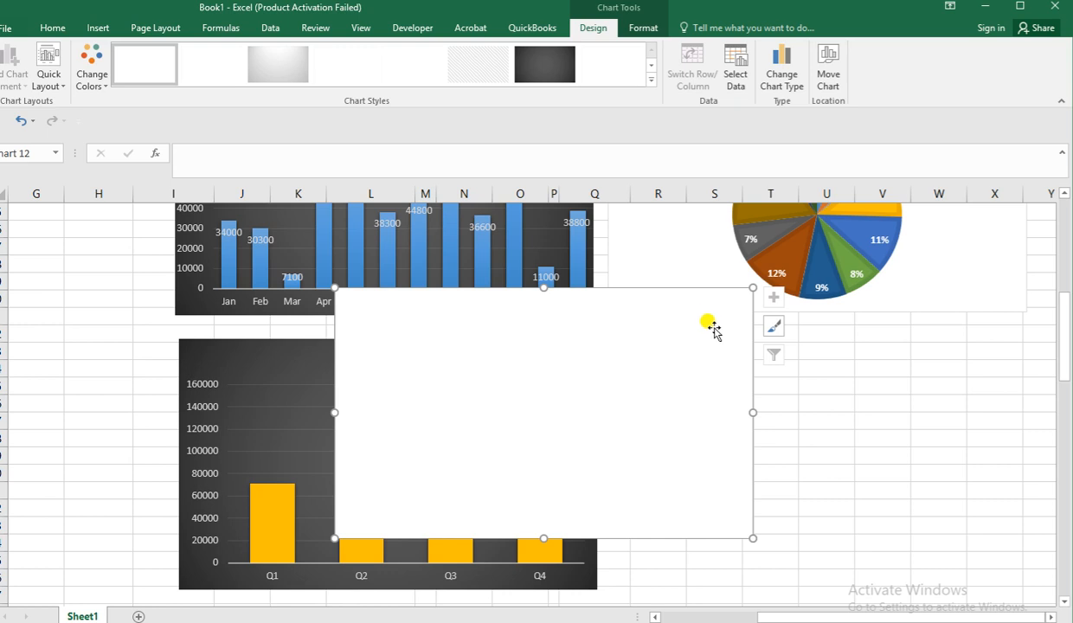
{"action": "key", "text": "Delete"}
Insert a 2-D pie chart from the quarterly sales table N3:O7.
{"action": "scroll", "coordinate": [711, 316], "scroll_direction": "up", "scroll_amount": 7}
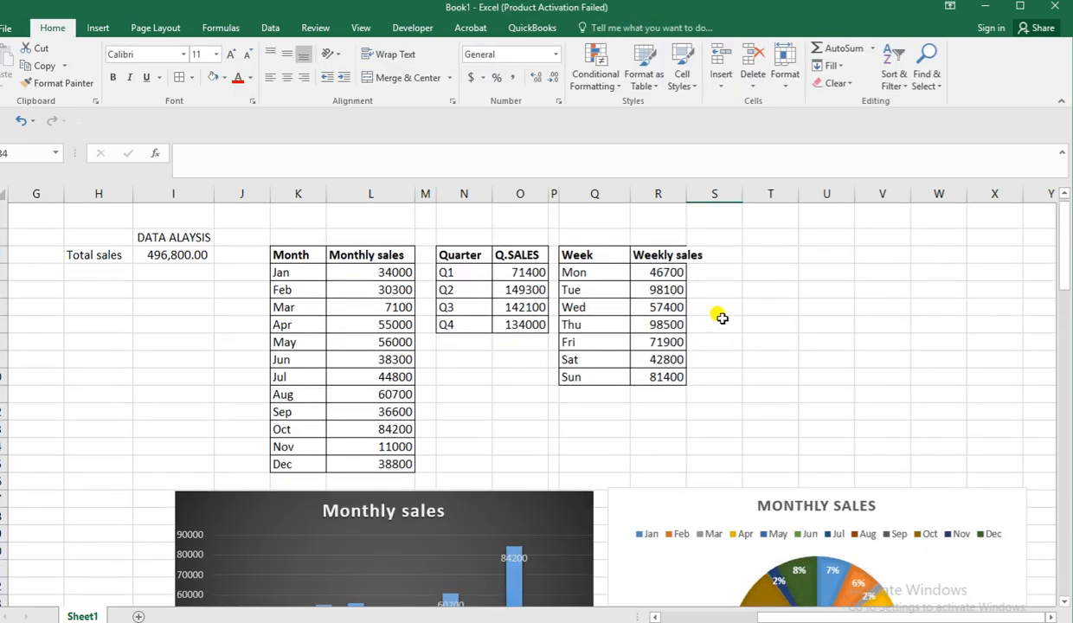
{"action": "scroll", "coordinate": [422, 288], "scroll_direction": "up", "scroll_amount": 2}
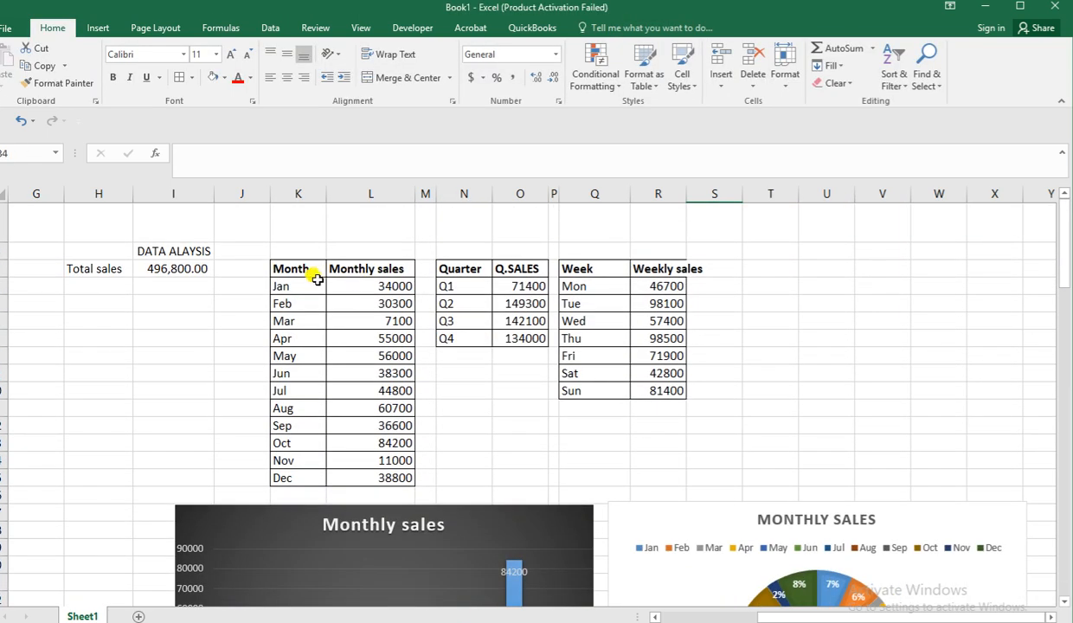
{"action": "left_click", "coordinate": [446, 269]}
{"action": "left_click_drag", "start_coordinate": [446, 269], "coordinate": [493, 340]}
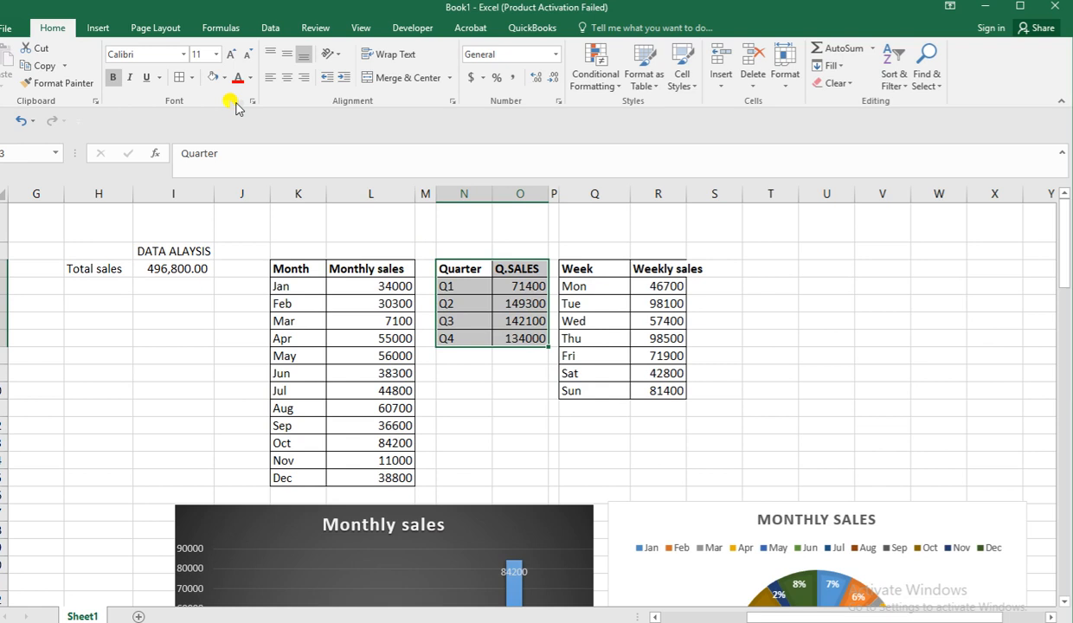
{"action": "left_click", "coordinate": [101, 26]}
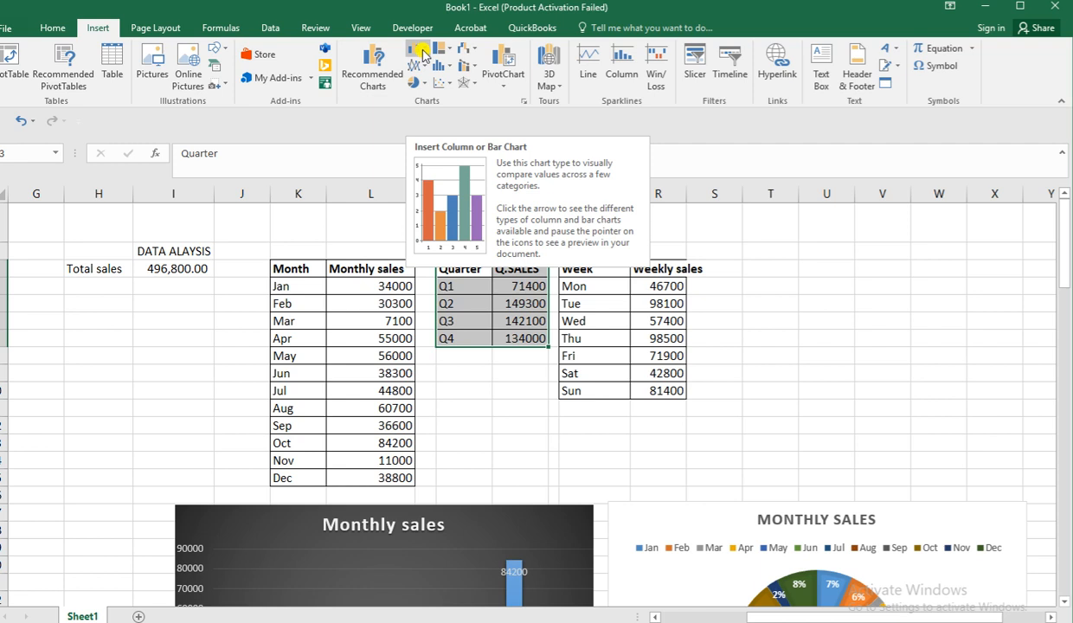
{"action": "left_click", "coordinate": [423, 53]}
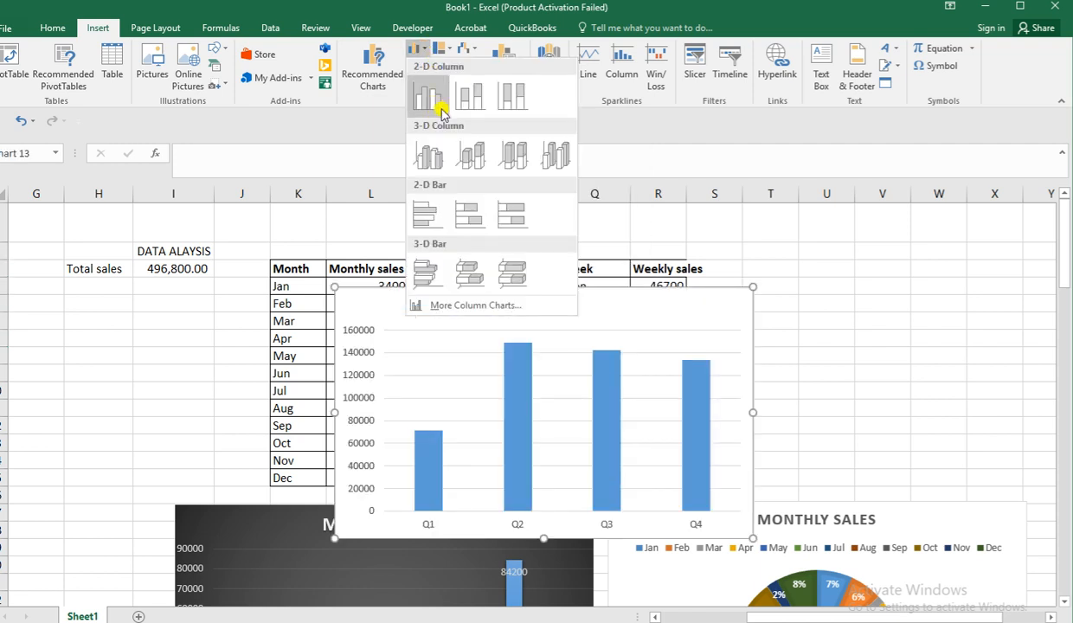
{"action": "left_click", "coordinate": [381, 57]}
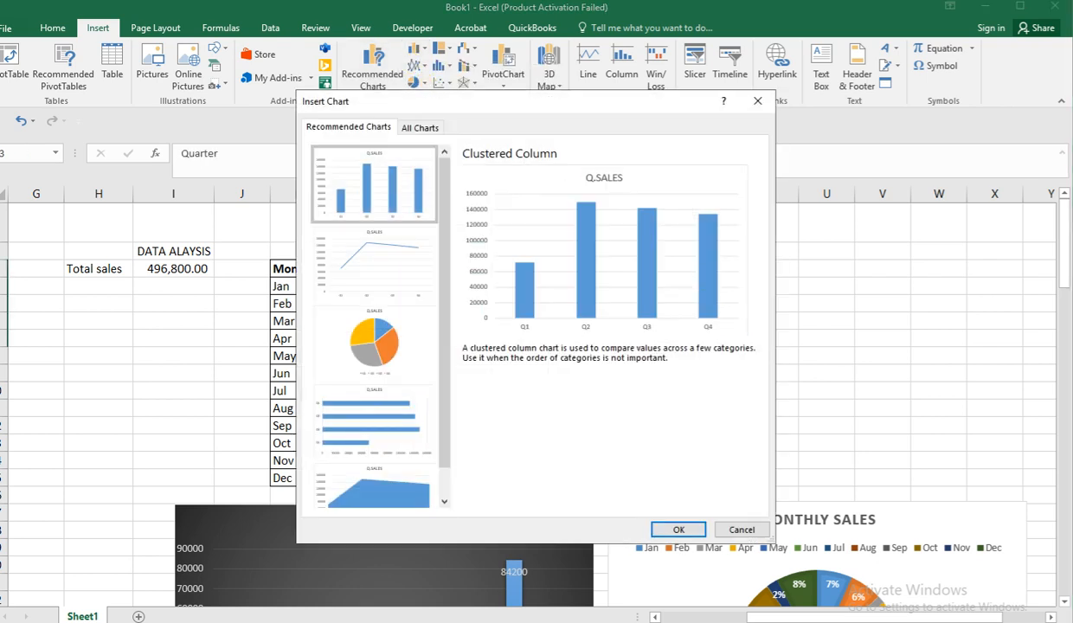
{"action": "left_click", "coordinate": [741, 530]}
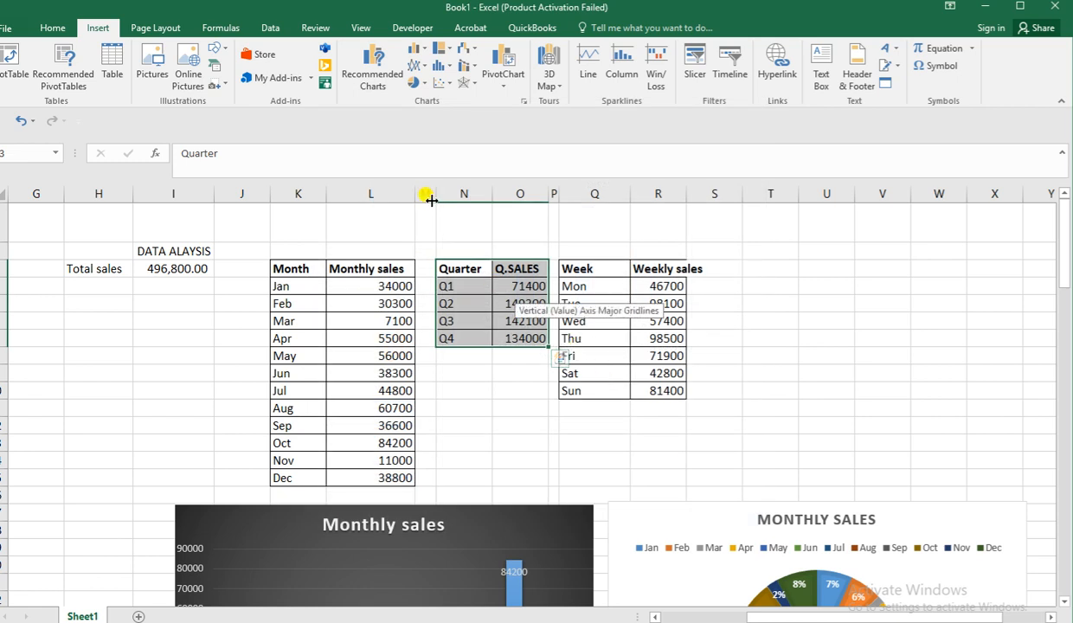
{"action": "left_click", "coordinate": [415, 83]}
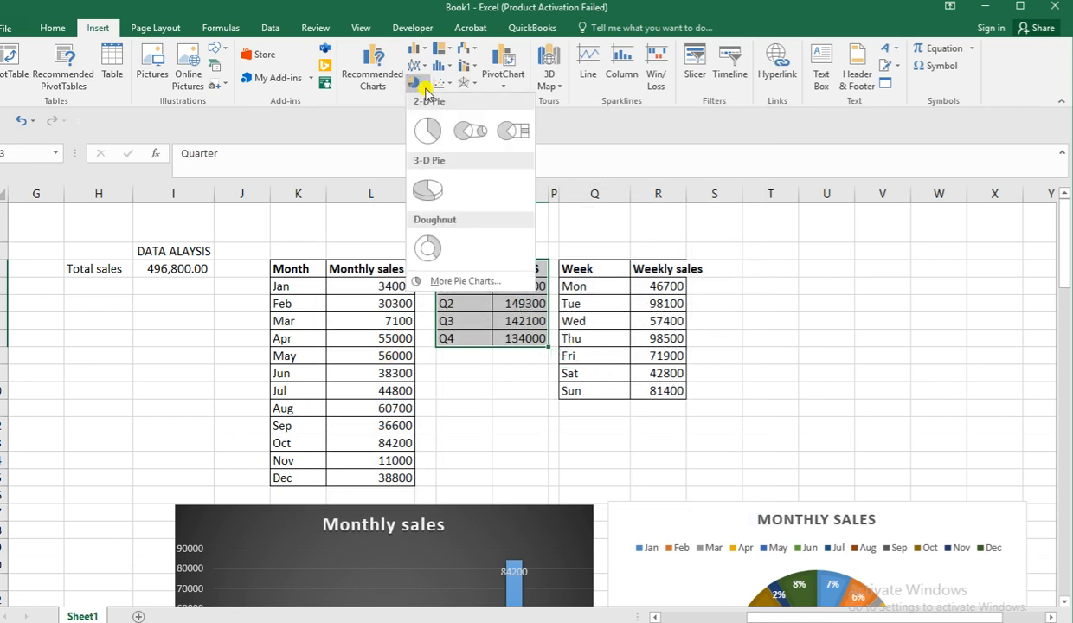
{"action": "left_click", "coordinate": [429, 132]}
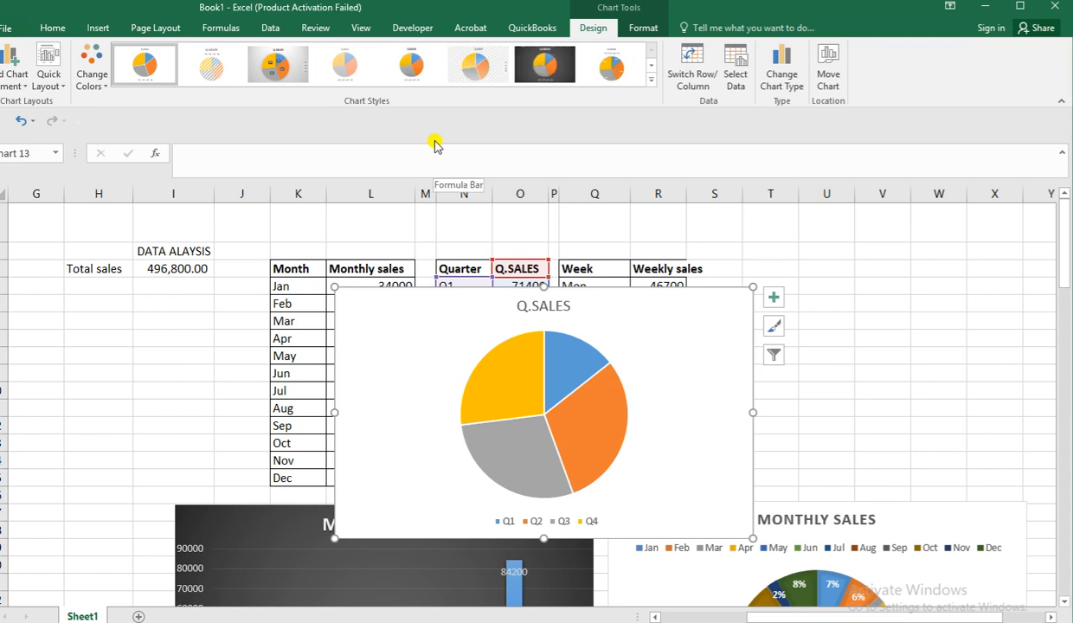
Apply the light grey gradient style with dark percentage labels to the quarterly pie chart and place it beside the quarterly column chart.
{"action": "left_click", "coordinate": [278, 73]}
{"action": "scroll", "coordinate": [587, 232], "scroll_direction": "down", "scroll_amount": 3}
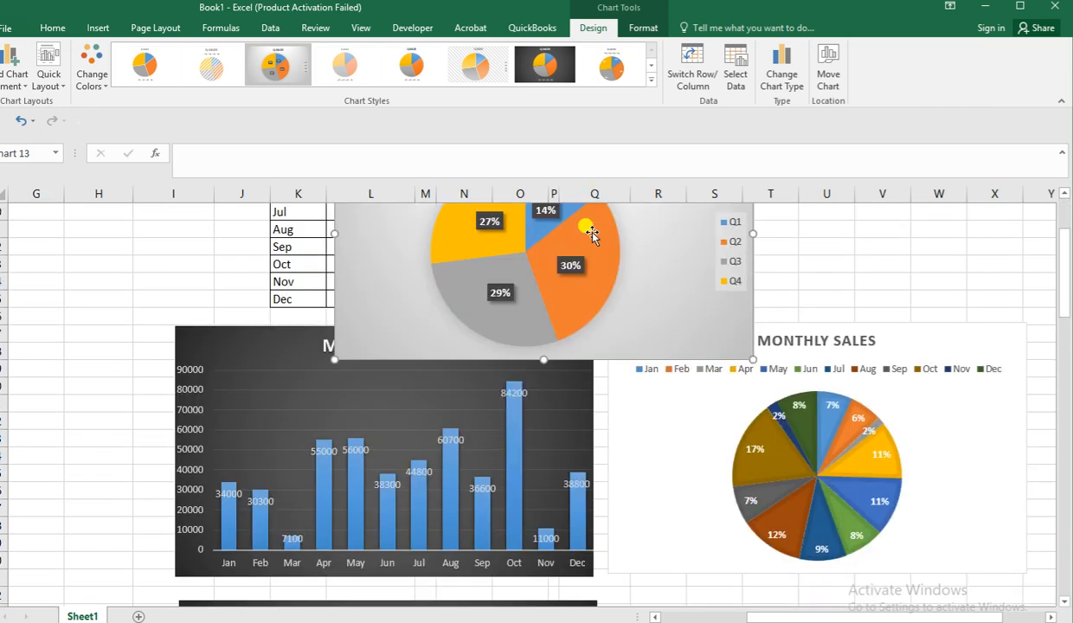
{"action": "scroll", "coordinate": [658, 290], "scroll_direction": "down", "scroll_amount": 1}
{"action": "left_click_drag", "start_coordinate": [665, 259], "coordinate": [728, 452]}
{"action": "scroll", "coordinate": [731, 454], "scroll_direction": "down", "scroll_amount": 3}
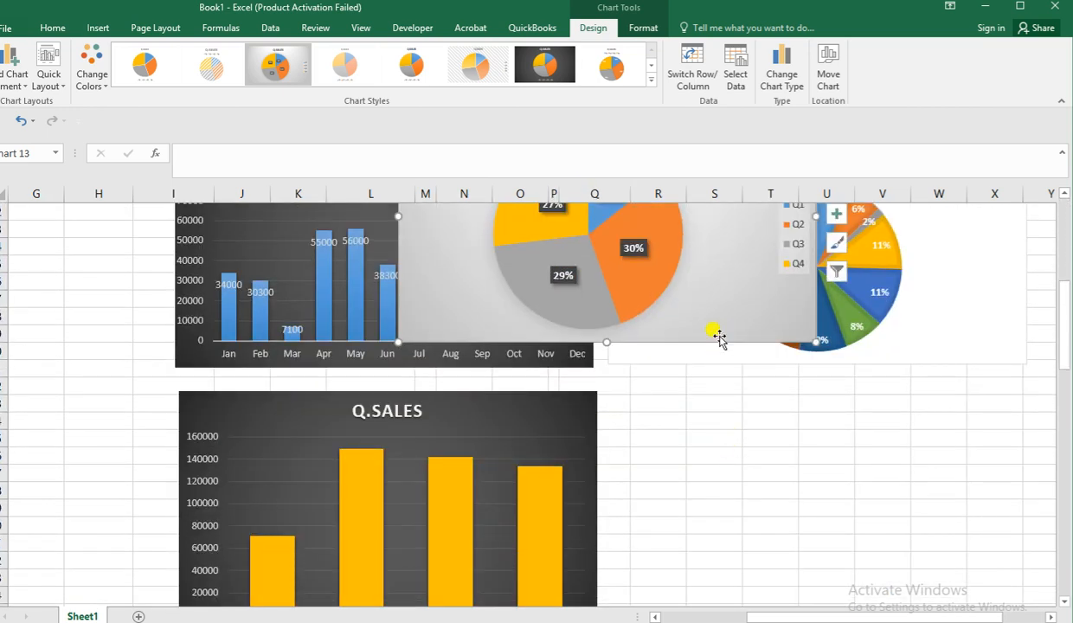
{"action": "left_click_drag", "start_coordinate": [709, 305], "coordinate": [860, 518]}
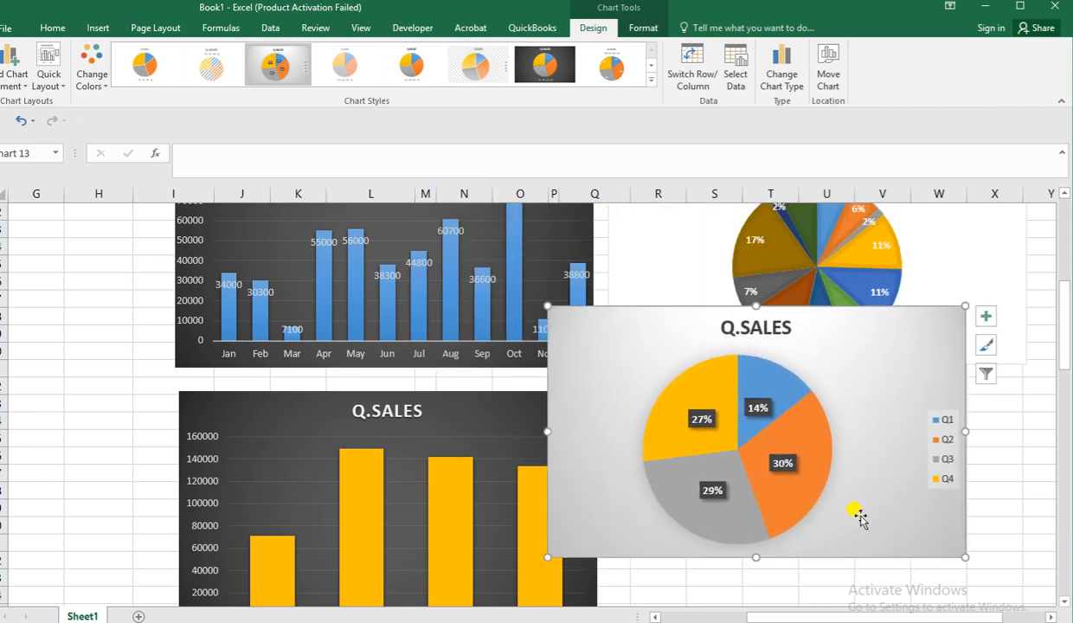
{"action": "left_click_drag", "start_coordinate": [869, 364], "coordinate": [937, 460]}
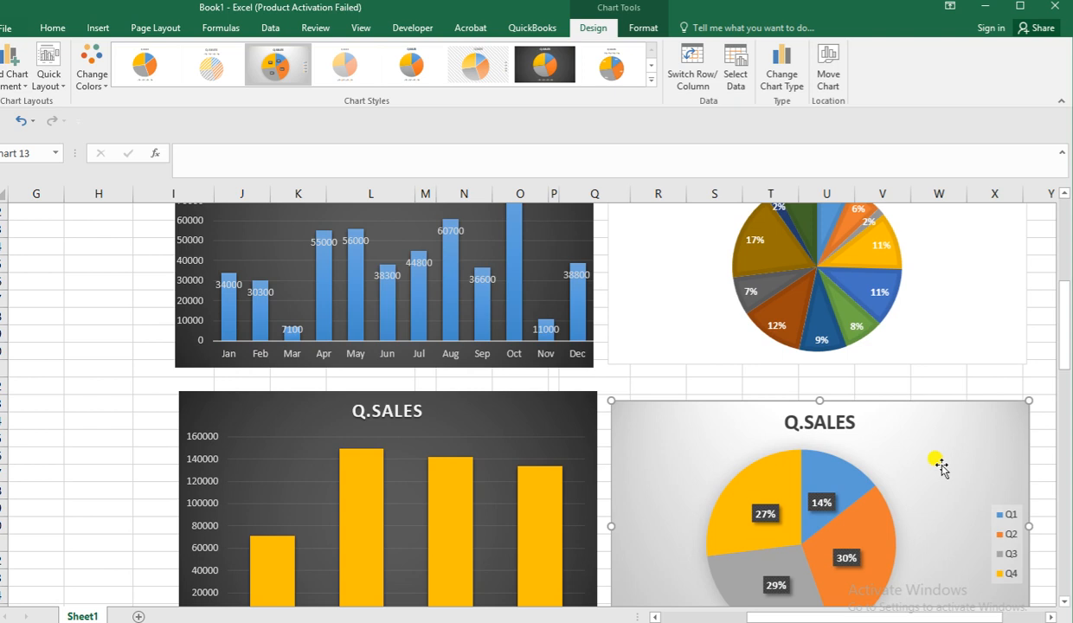
Compare the quarter shares in the quarterly pie chart with the columns of the quarterly column chart, and deselect the chart.
{"action": "scroll", "coordinate": [941, 467], "scroll_direction": "down", "scroll_amount": 1}
{"action": "scroll", "coordinate": [929, 476], "scroll_direction": "down", "scroll_amount": 1}
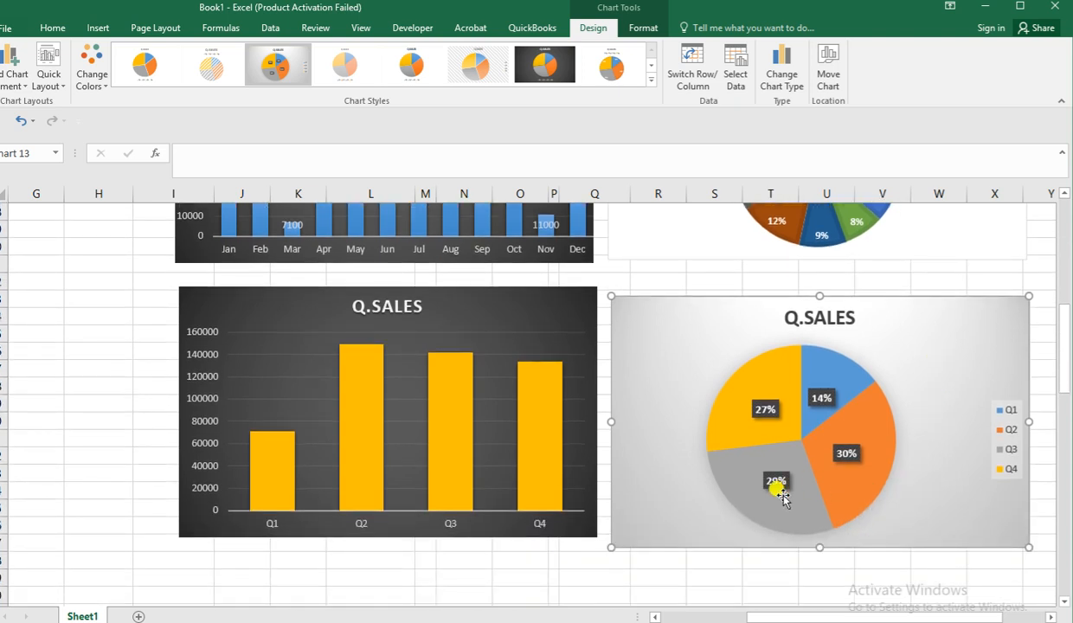
{"action": "mouse_move", "coordinate": [759, 435]}
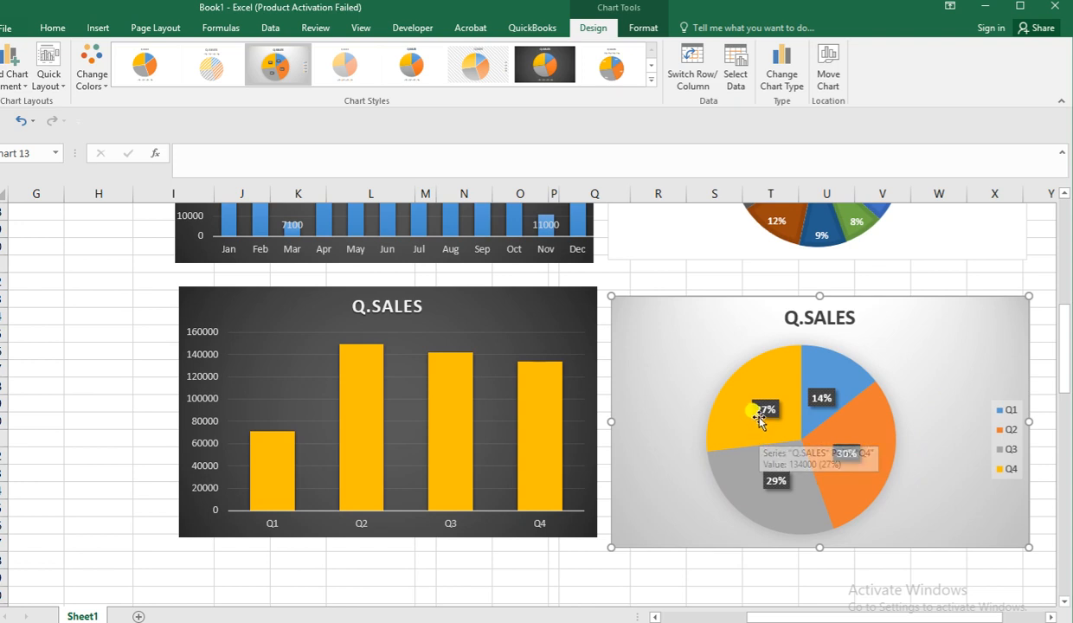
{"action": "mouse_move", "coordinate": [835, 439]}
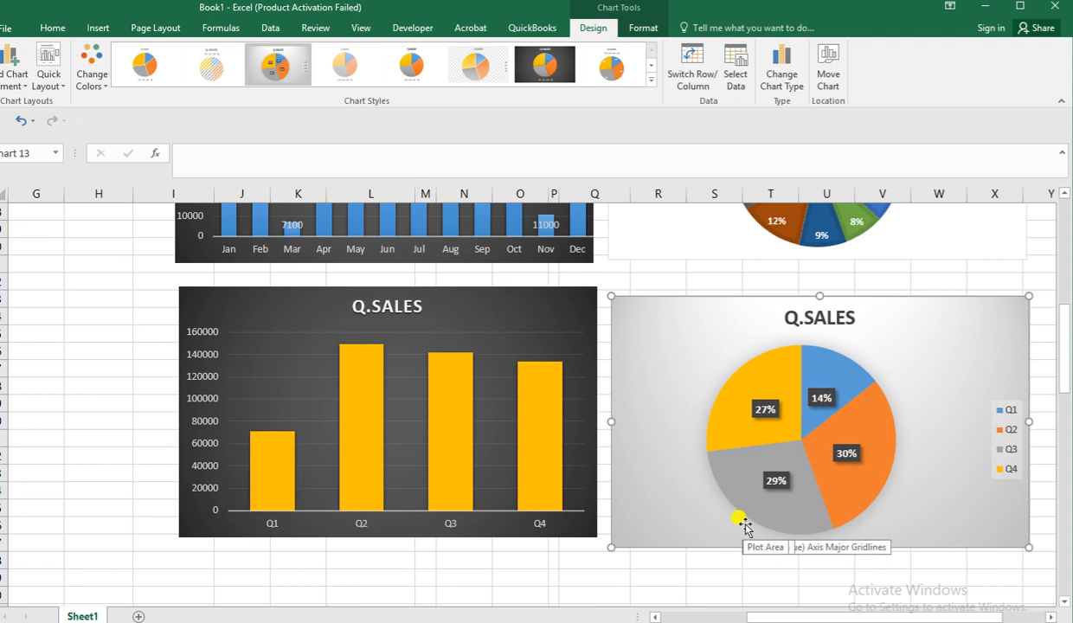
{"action": "mouse_move", "coordinate": [841, 474]}
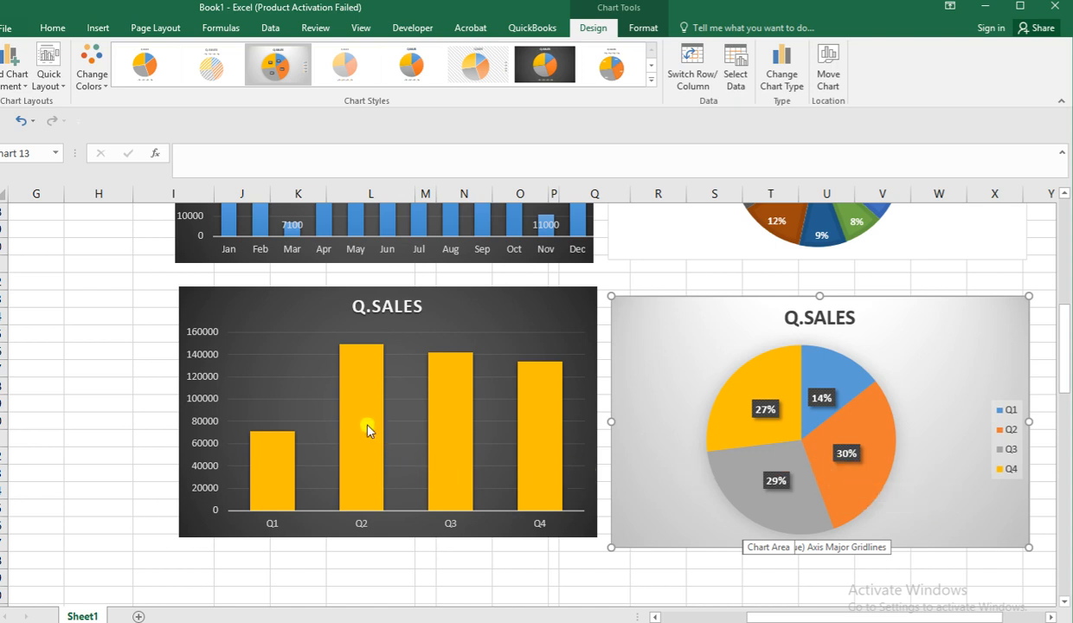
{"action": "mouse_move", "coordinate": [449, 404]}
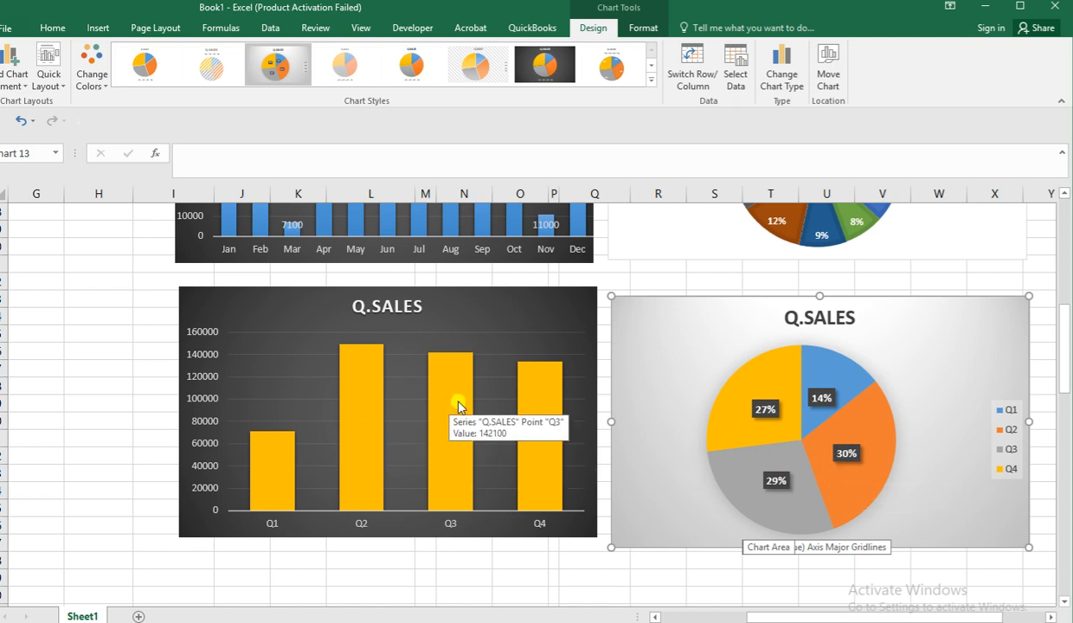
{"action": "scroll", "coordinate": [492, 407], "scroll_direction": "up", "scroll_amount": 2}
{"action": "scroll", "coordinate": [433, 411], "scroll_direction": "down", "scroll_amount": 1}
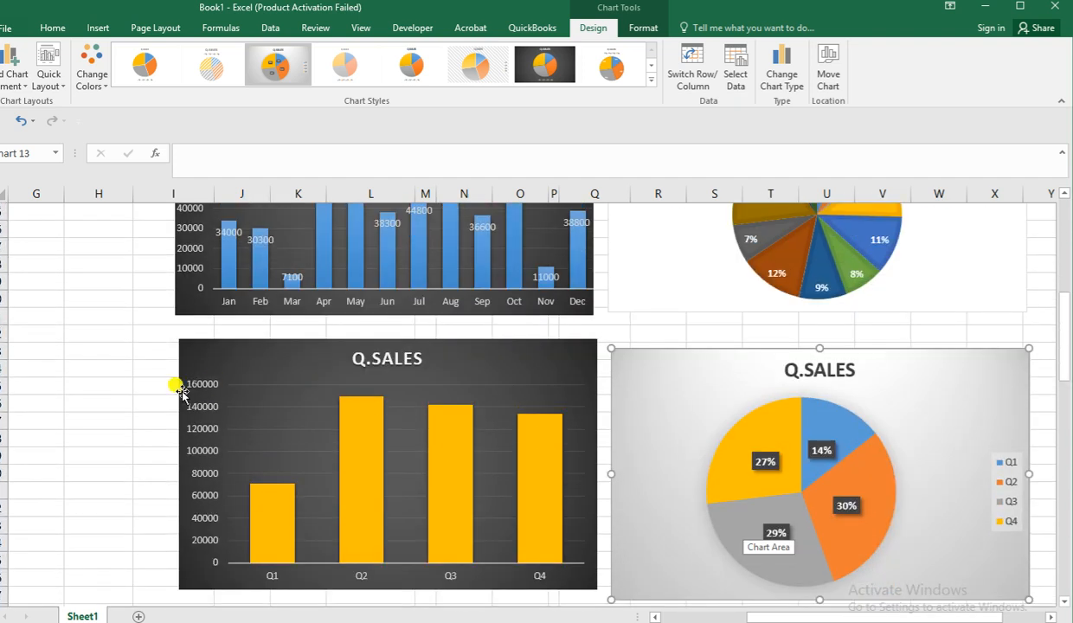
{"action": "left_click", "coordinate": [139, 392]}
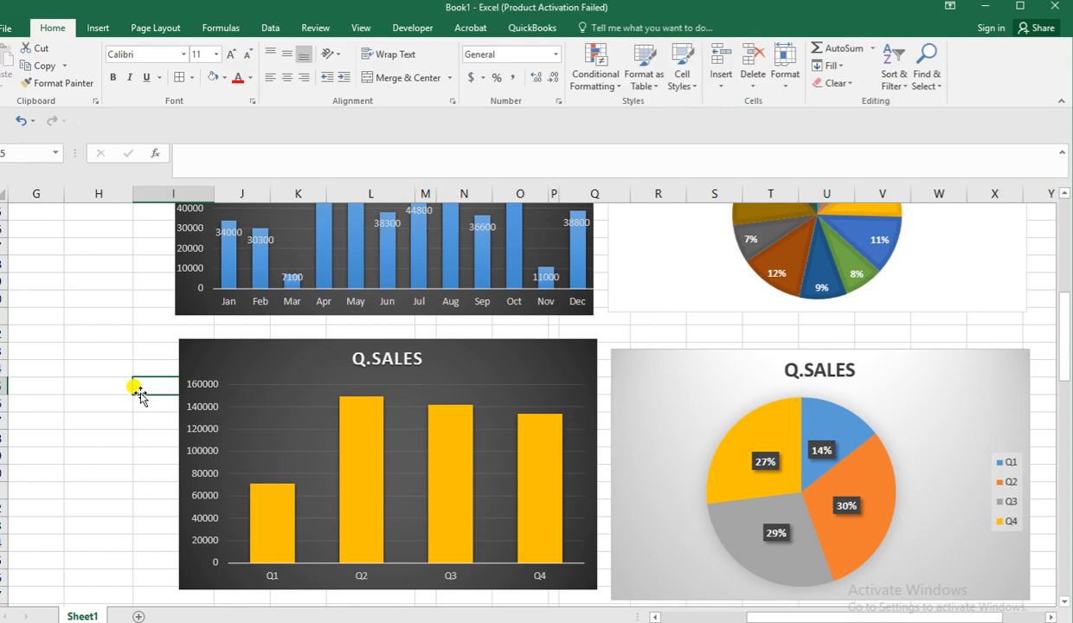
Review the whole sheet, from the quarterly and monthly charts back to the 2021 sales table and its breakdown tables.
{"action": "key", "text": "Left"}
{"action": "key", "text": "Left"}
{"action": "key", "text": "Left"}
{"action": "key", "text": "Left"}
{"action": "key", "text": "Left"}
{"action": "key", "text": "Left"}
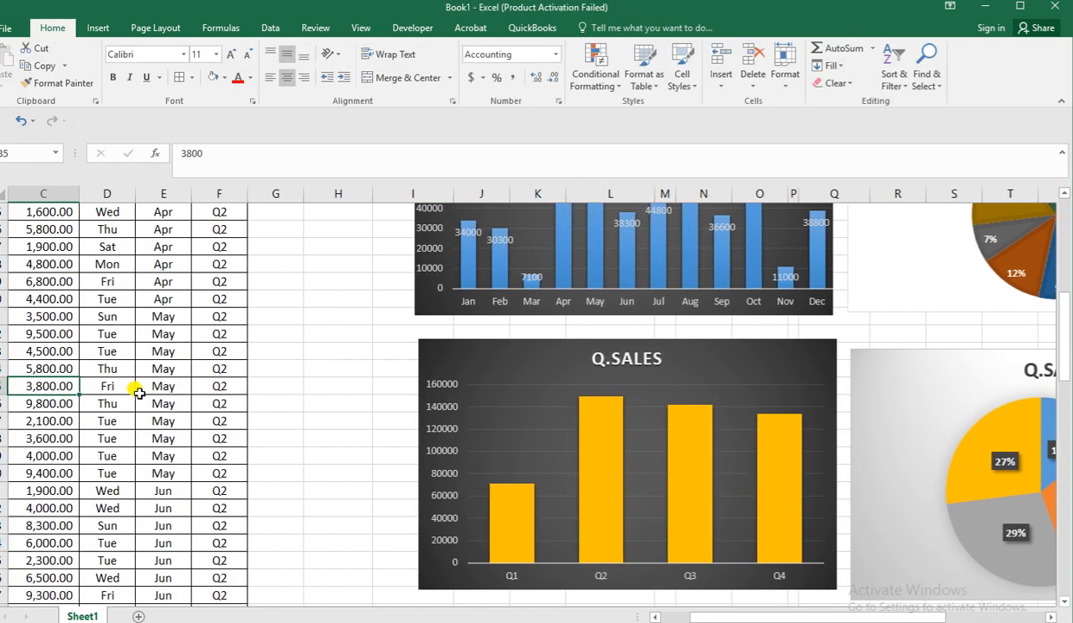
{"action": "key", "text": "Right"}
{"action": "key", "text": "Right"}
{"action": "key", "text": "Right"}
{"action": "key", "text": "Right"}
{"action": "key", "text": "Right"}
{"action": "key", "text": "Right"}
{"action": "key", "text": "Right"}
{"action": "key", "text": "Right"}
{"action": "key", "text": "Right"}
{"action": "key", "text": "Right"}
{"action": "key", "text": "Right"}
{"action": "key", "text": "Right"}
{"action": "key", "text": "Right"}
{"action": "key", "text": "Right"}
{"action": "key", "text": "Right"}
{"action": "key", "text": "Right"}
{"action": "key", "text": "Right"}
{"action": "key", "text": "Right"}
{"action": "key", "text": "Right"}
{"action": "key", "text": "Right"}
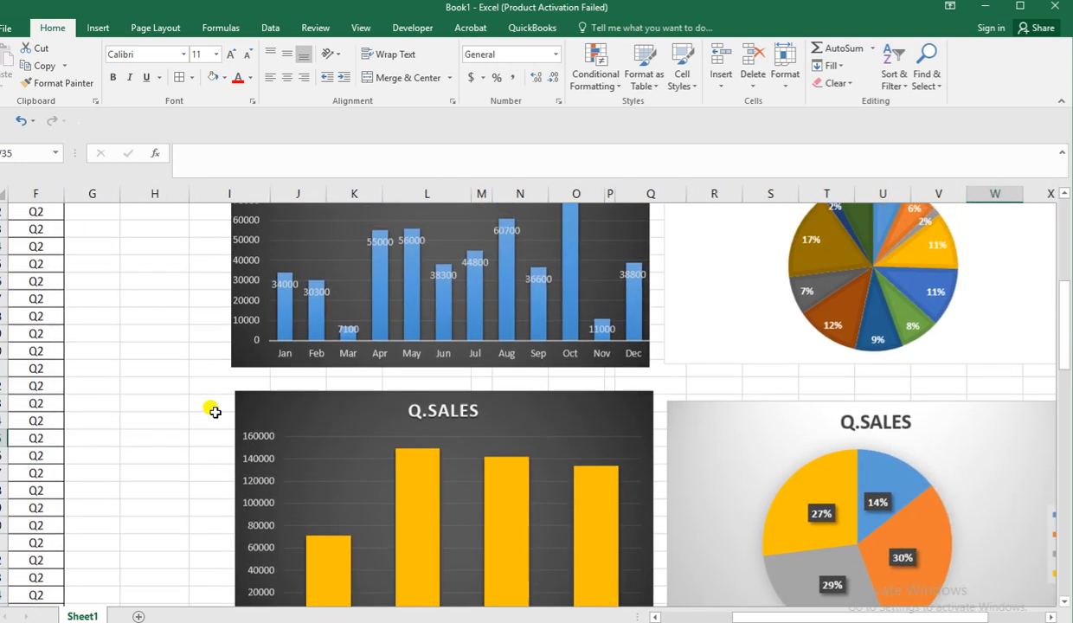
{"action": "scroll", "coordinate": [139, 426], "scroll_direction": "down", "scroll_amount": 5, "text": "ctrl"}
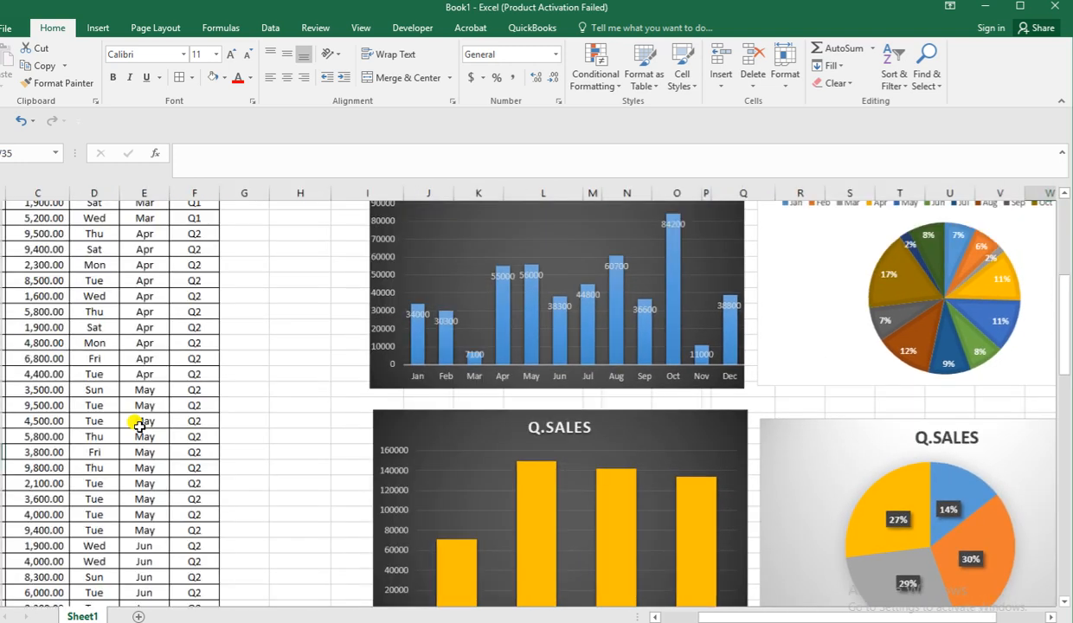
{"action": "scroll", "coordinate": [139, 426], "scroll_direction": "up", "scroll_amount": 1, "text": "ctrl"}
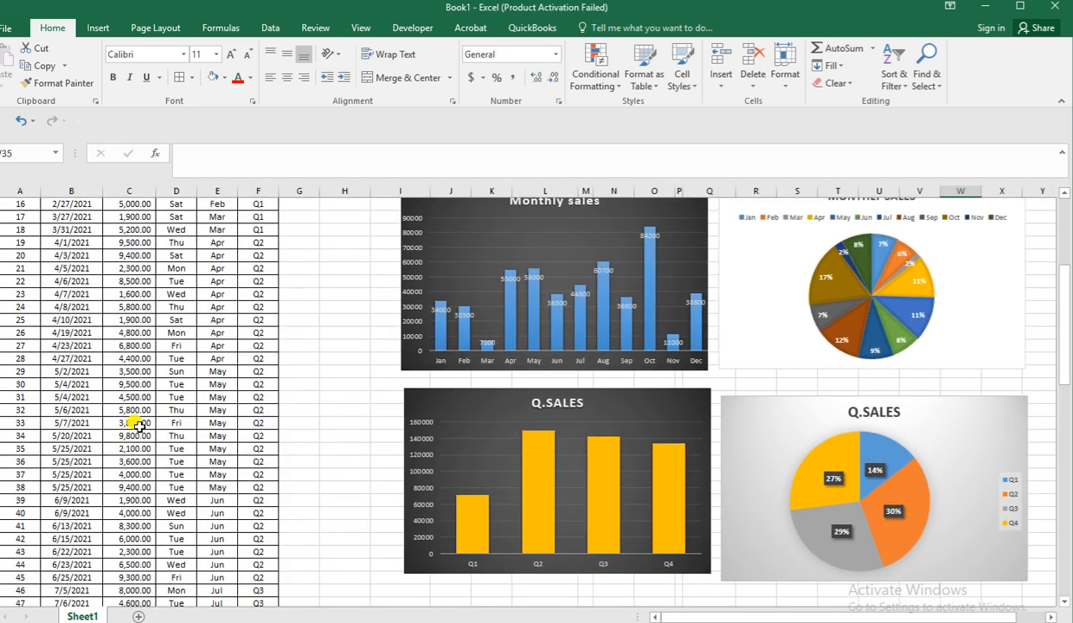
{"action": "scroll", "coordinate": [176, 431], "scroll_direction": "up", "scroll_amount": 2, "text": "ctrl"}
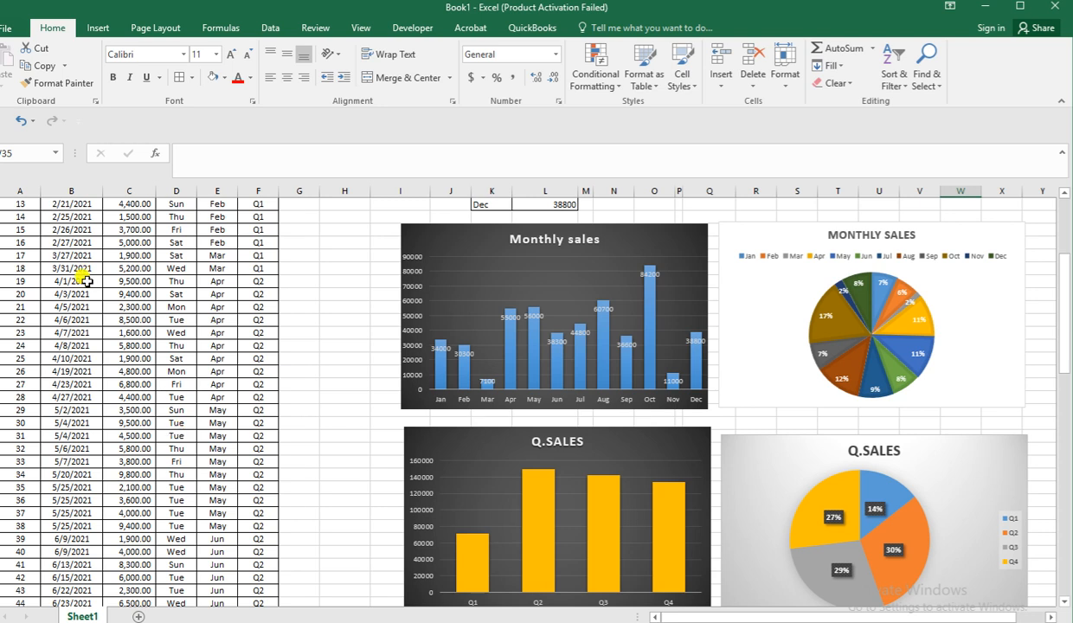
{"action": "scroll", "coordinate": [283, 256], "scroll_direction": "up", "scroll_amount": 5}
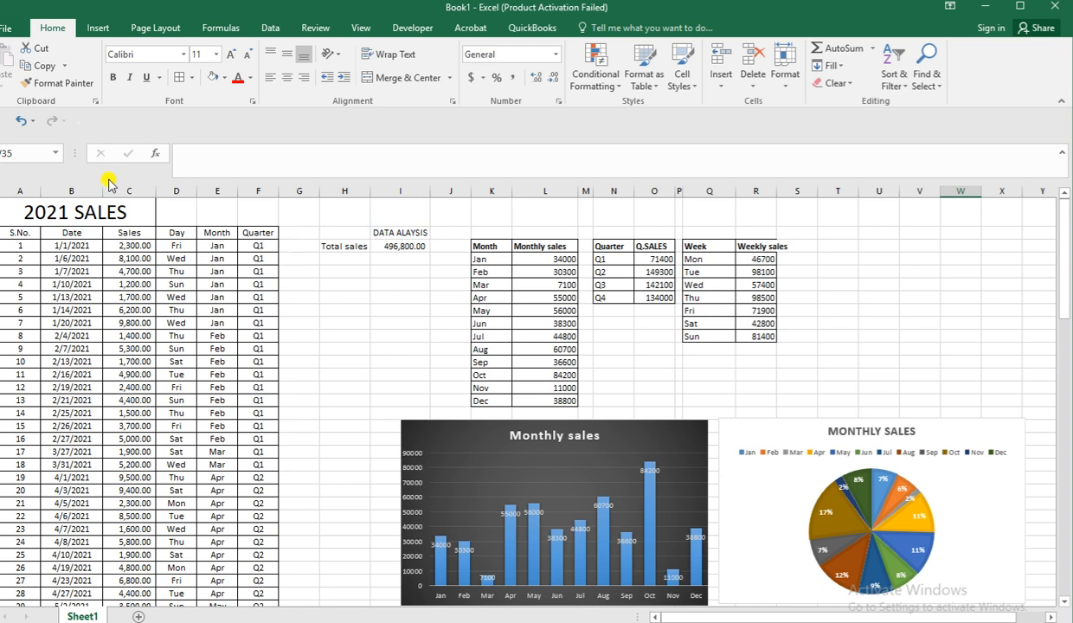
Enter a contact phone number in cell H9.
{"action": "left_click", "coordinate": [300, 321]}
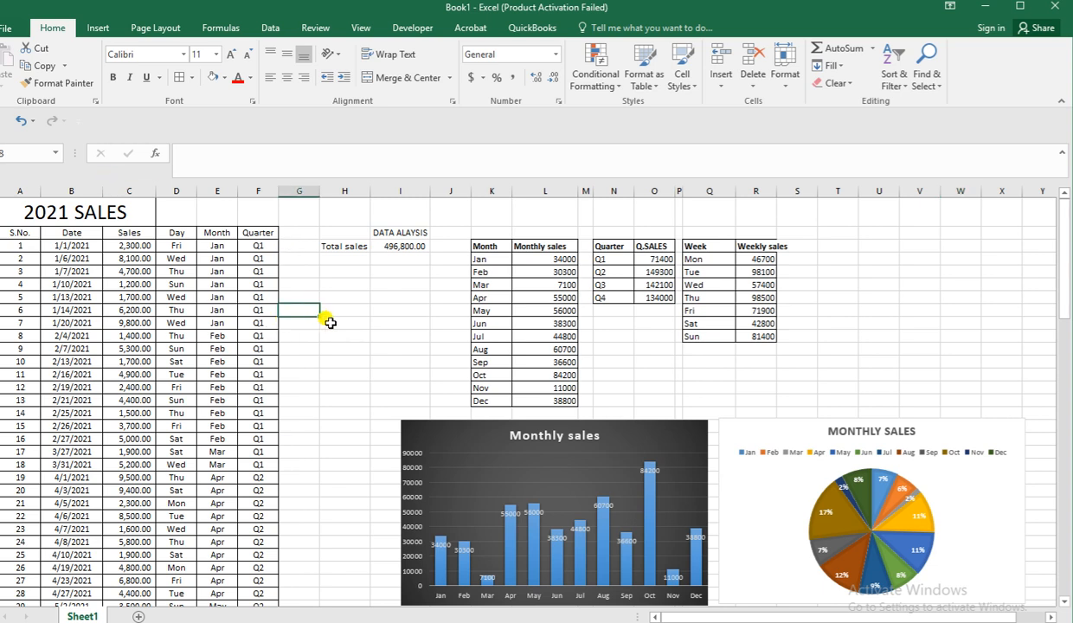
{"action": "left_click", "coordinate": [330, 322]}
{"action": "double_click", "coordinate": [324, 318]}
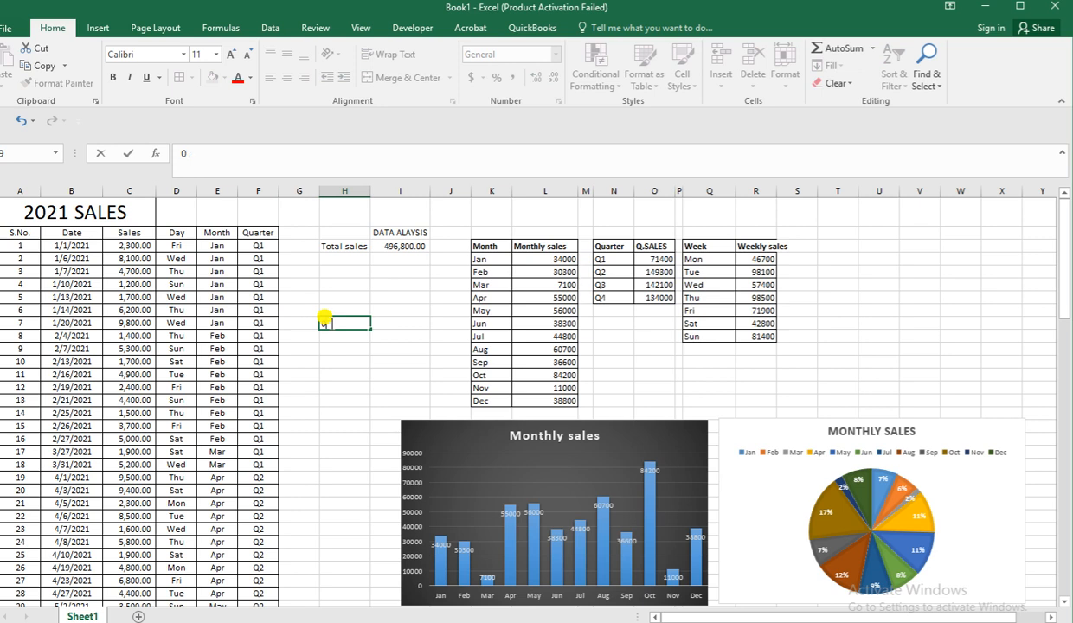
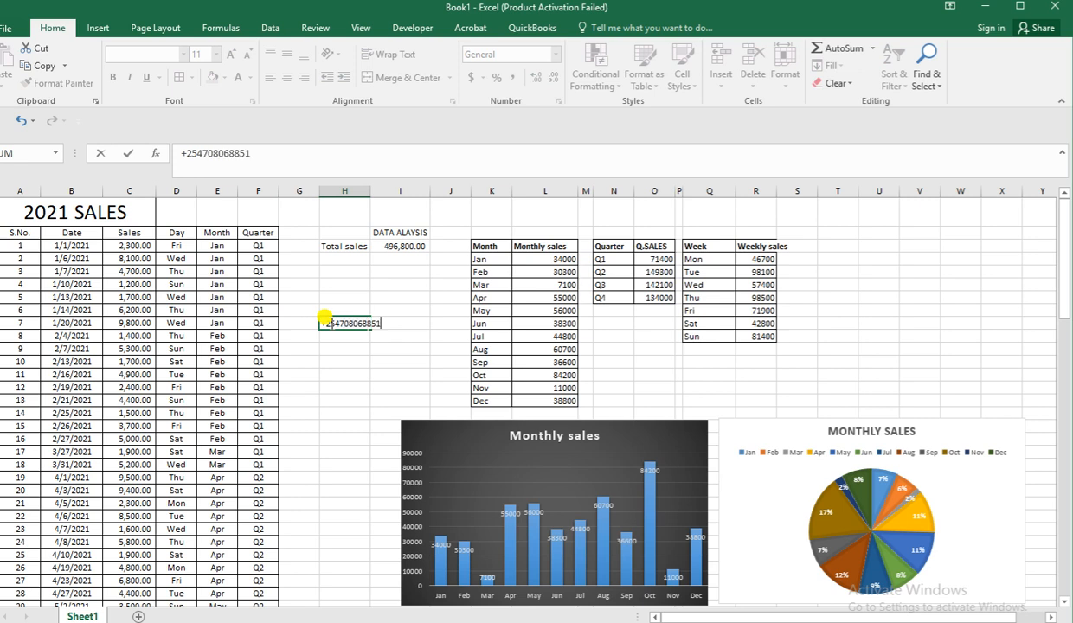
{"action": "left_click", "coordinate": [364, 425]}
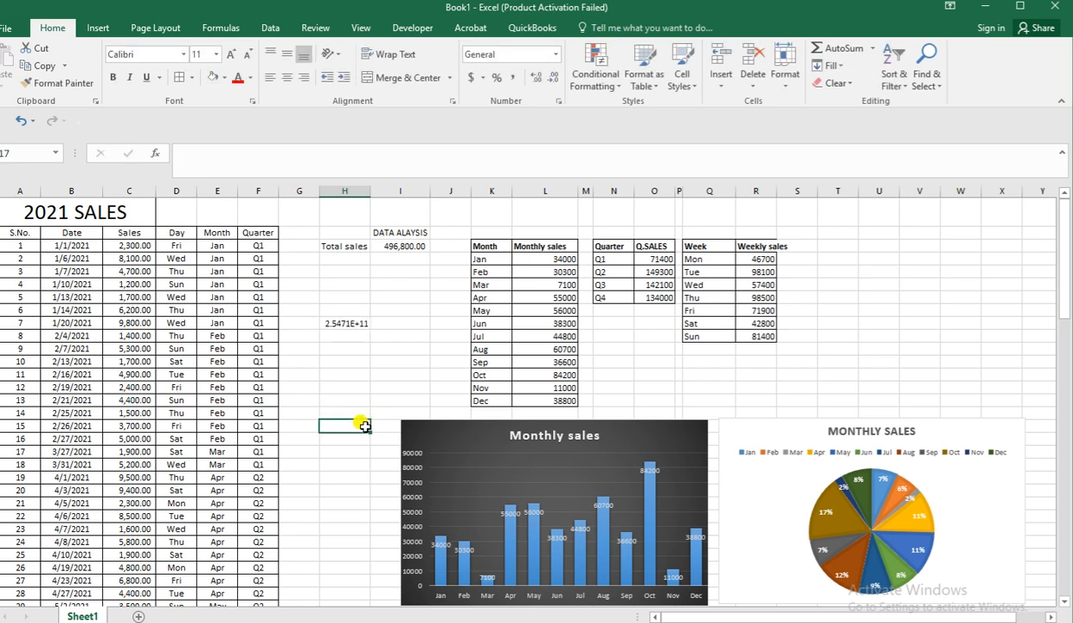
Widen column H to about twice its width and clear the phone number from cell H9.
{"action": "left_click", "coordinate": [347, 320]}
{"action": "left_click_drag", "start_coordinate": [368, 190], "coordinate": [424, 208]}
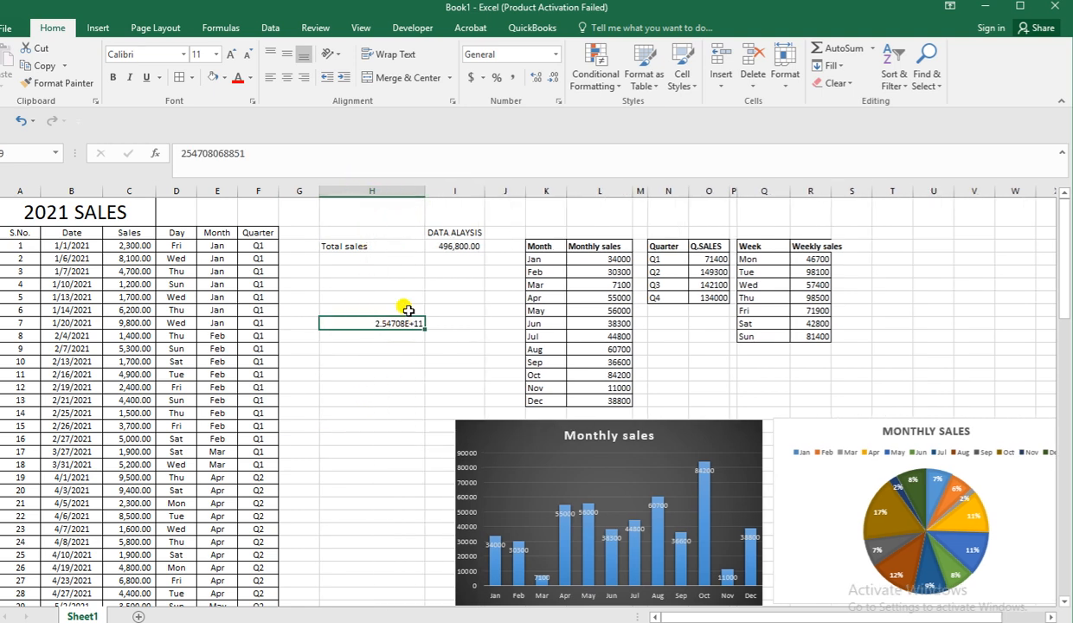
{"action": "key", "text": "Delete"}
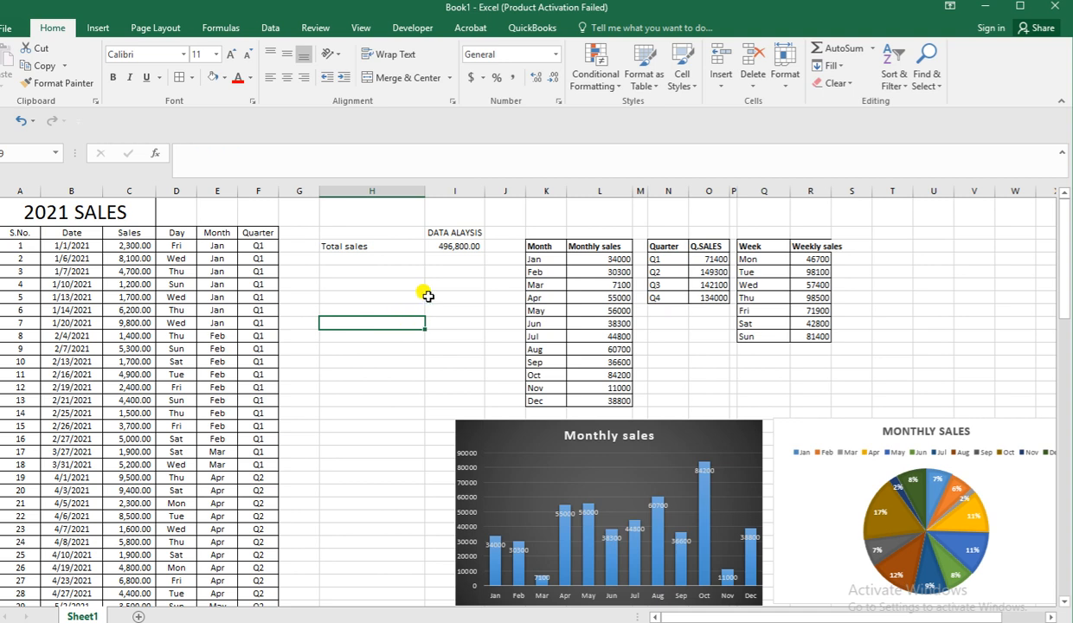
{"action": "scroll", "coordinate": [431, 290], "scroll_direction": "down", "scroll_amount": 1}
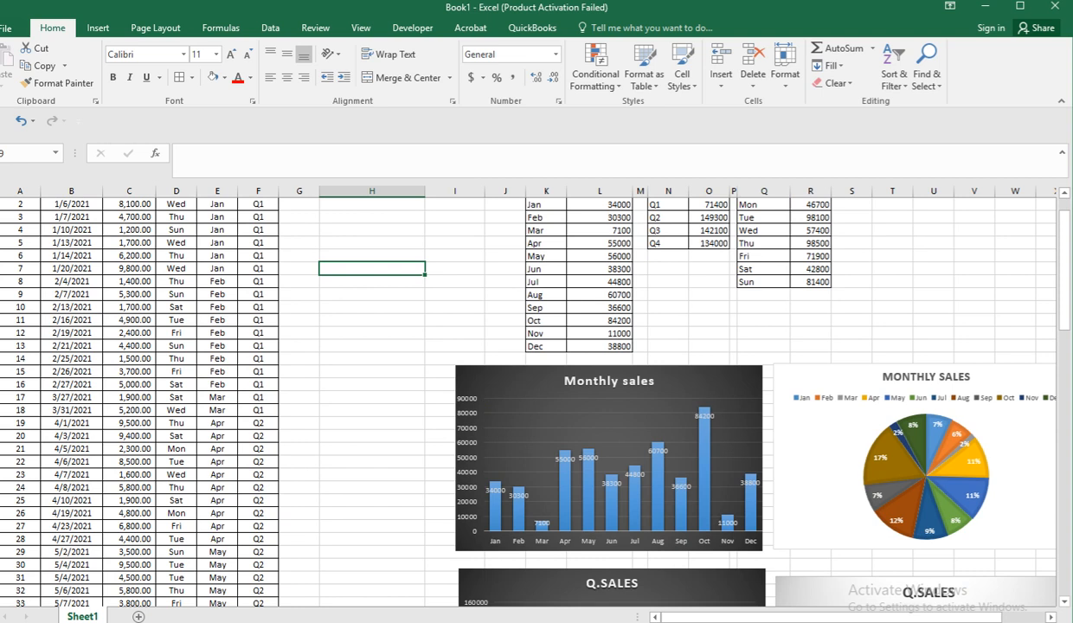
{"action": "scroll", "coordinate": [1020, 597], "scroll_direction": "right", "scroll_amount": 2}
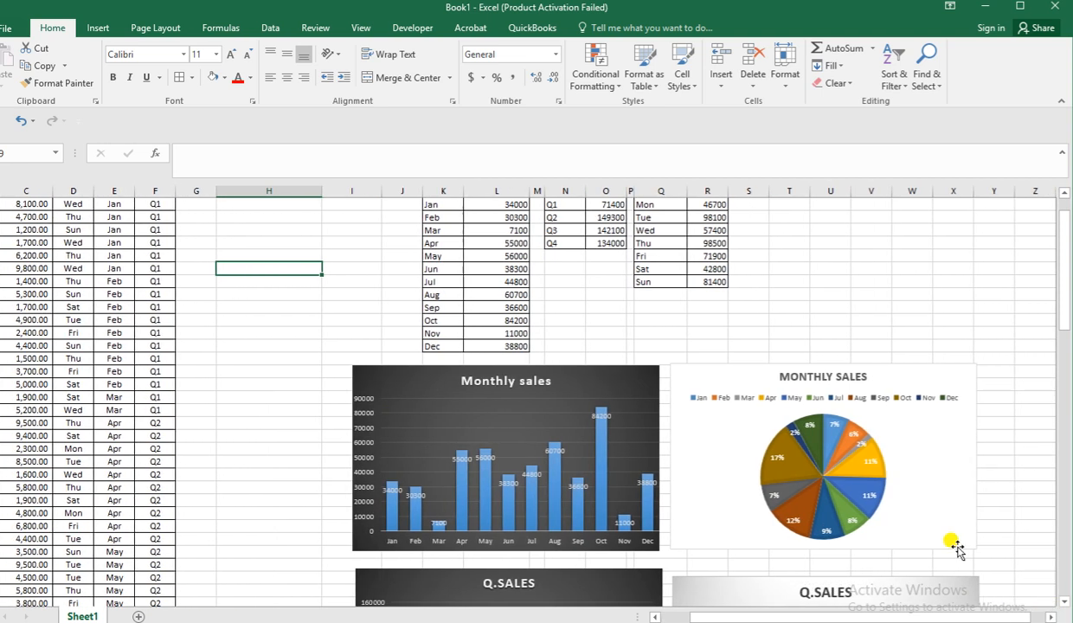
{"action": "scroll", "coordinate": [941, 539], "scroll_direction": "down", "scroll_amount": 2}
{"action": "scroll", "coordinate": [941, 540], "scroll_direction": "down", "scroll_amount": 1}
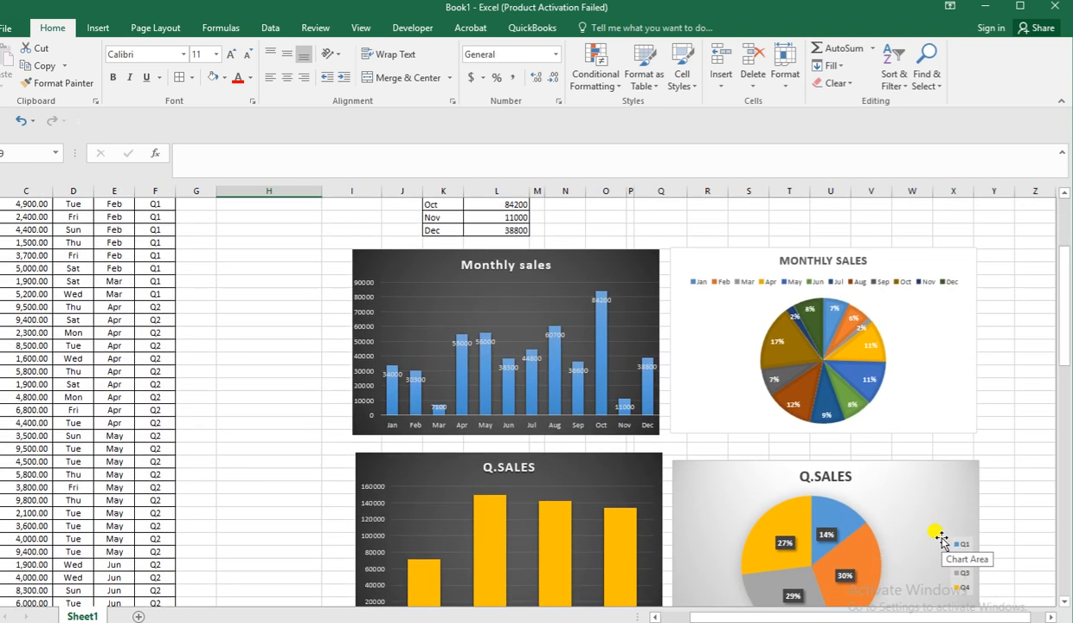
{"action": "scroll", "coordinate": [942, 539], "scroll_direction": "down", "scroll_amount": 1}
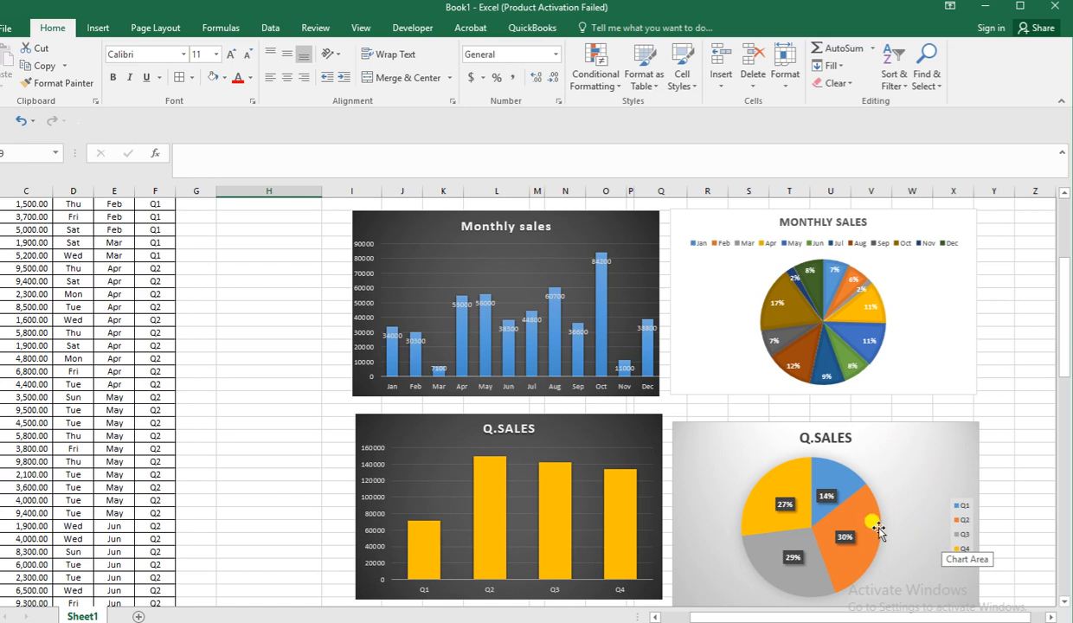